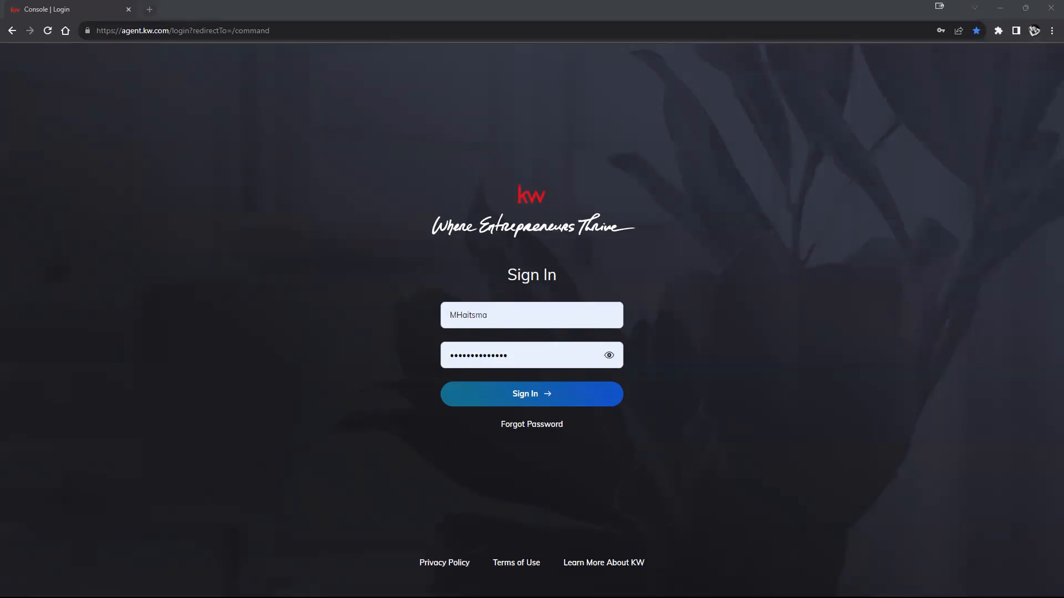
# - Sign in to the KW agent account with the username and password already filled in
pyautogui.click(597, 312)
pyautogui.click(585, 371)
pyautogui.click(594, 398)
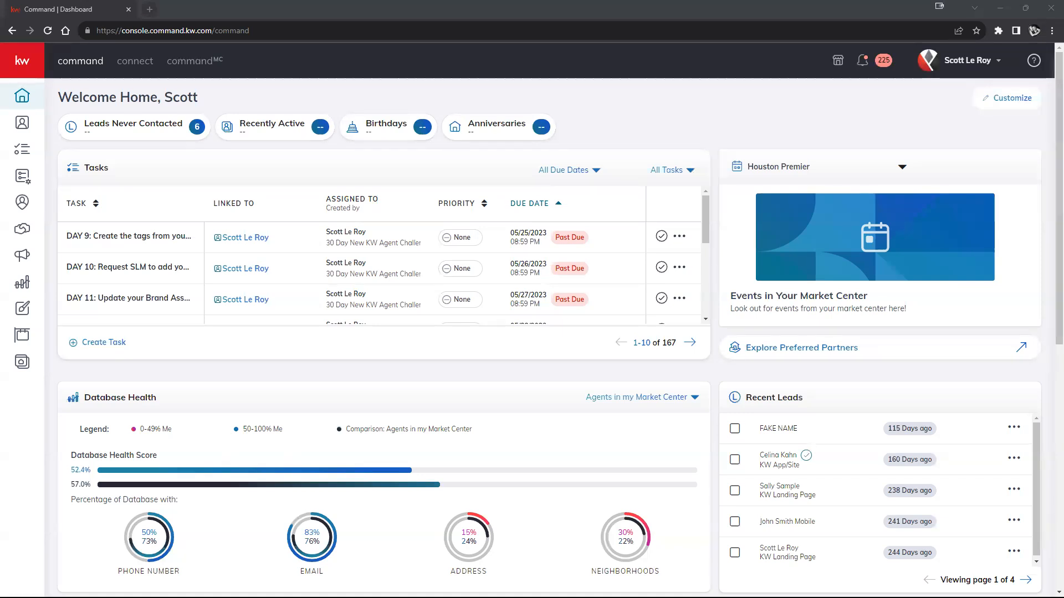
# - Look through the home dashboard widgets, examining the tasks, database health and year-to-date goal progress
pyautogui.scroll(-2, 573, 254)
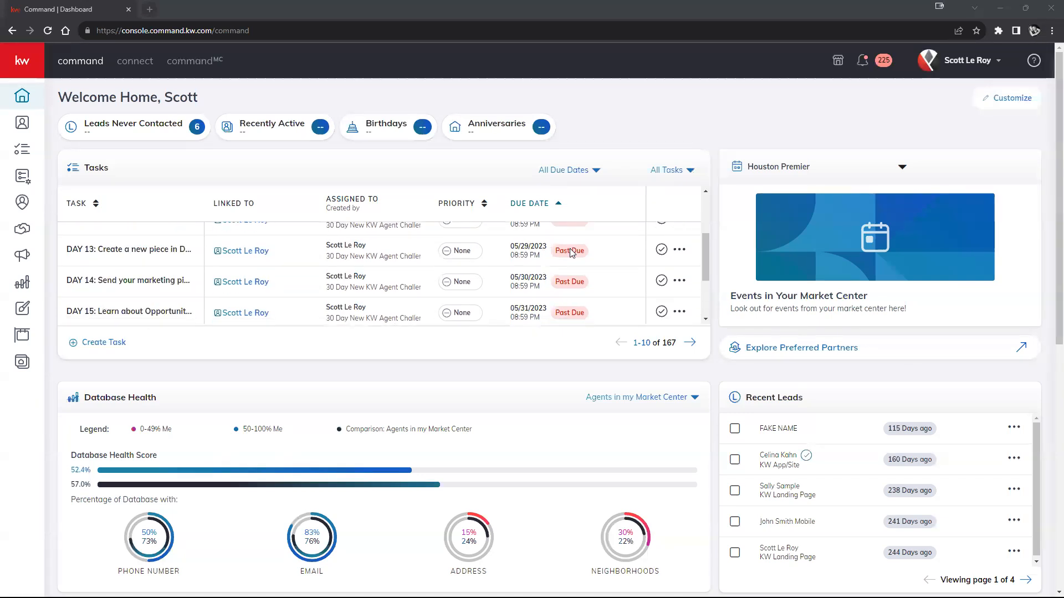
pyautogui.scroll(-4, 452, 468)
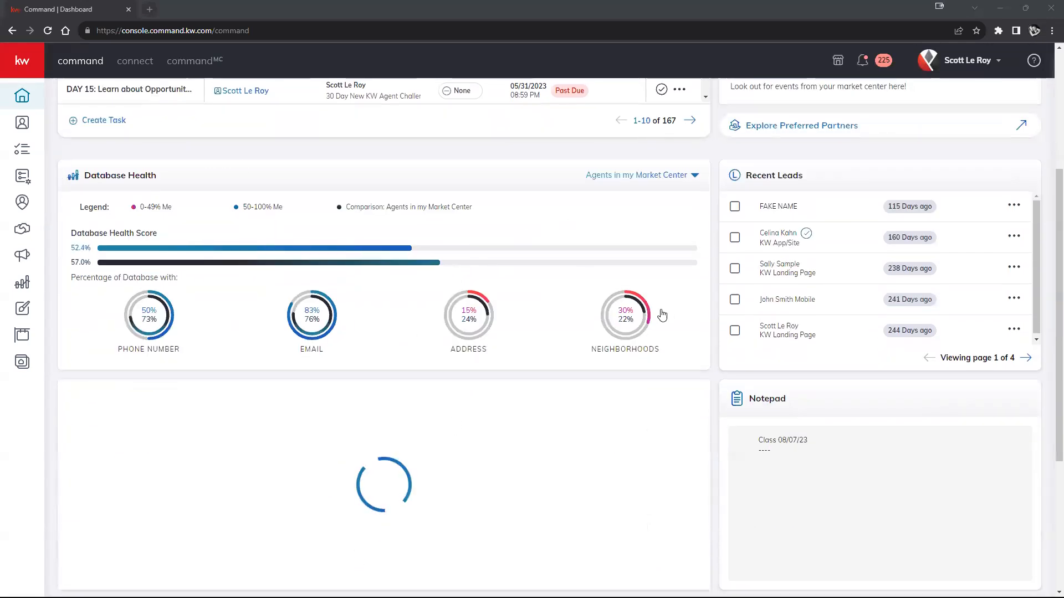
pyautogui.scroll(-4, 663, 315)
pyautogui.scroll(1, 660, 311)
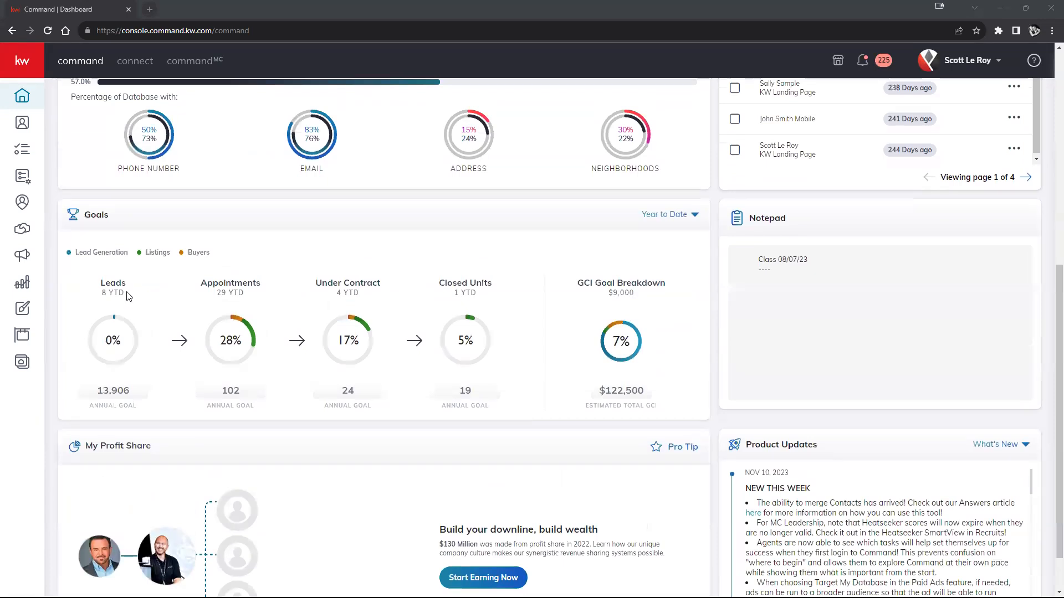
pyautogui.moveTo(427, 342)
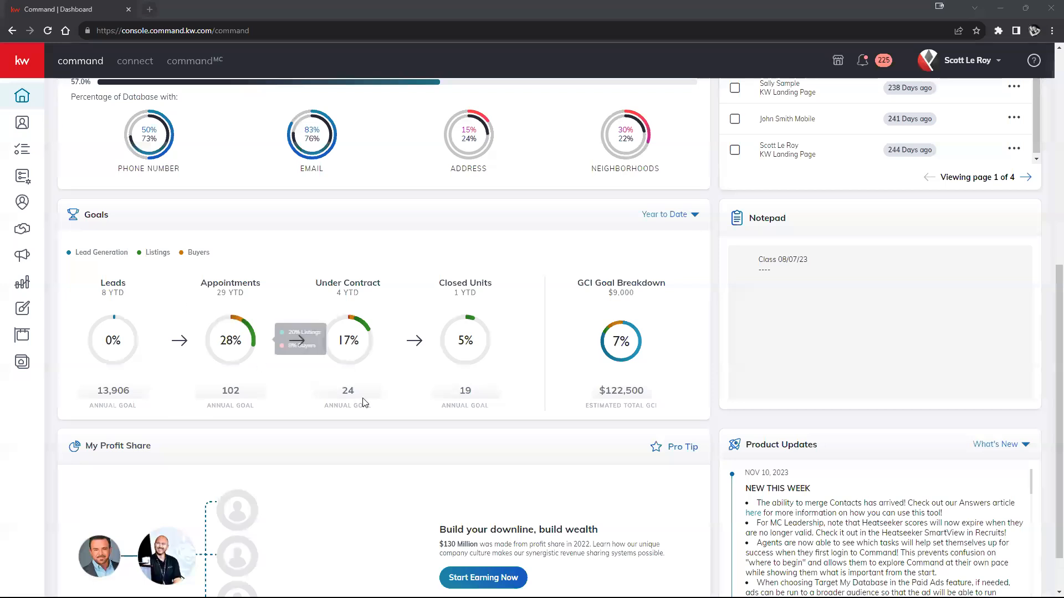
pyautogui.moveTo(449, 304)
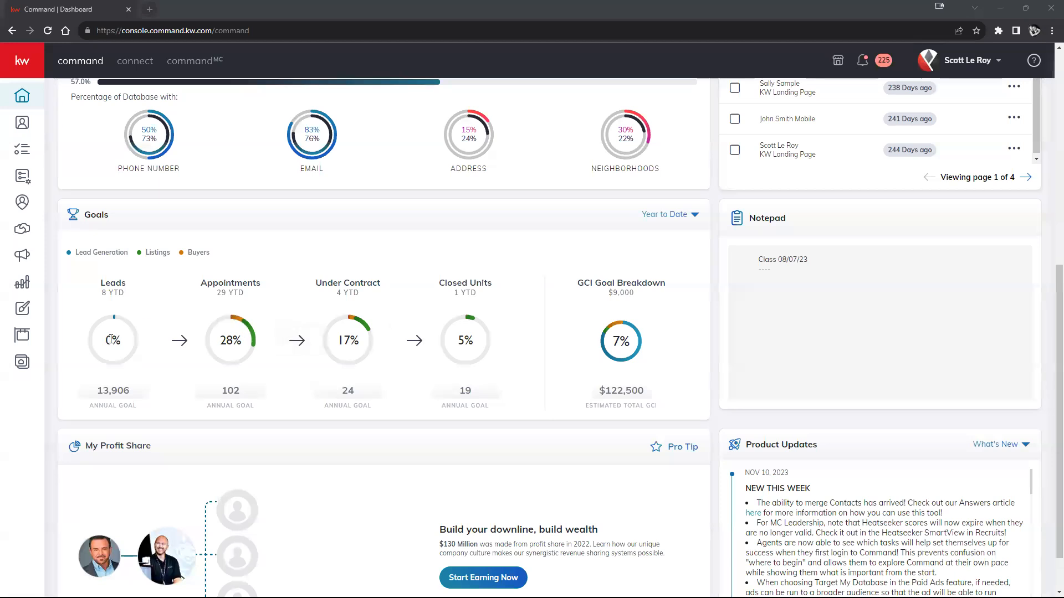
pyautogui.moveTo(466, 337)
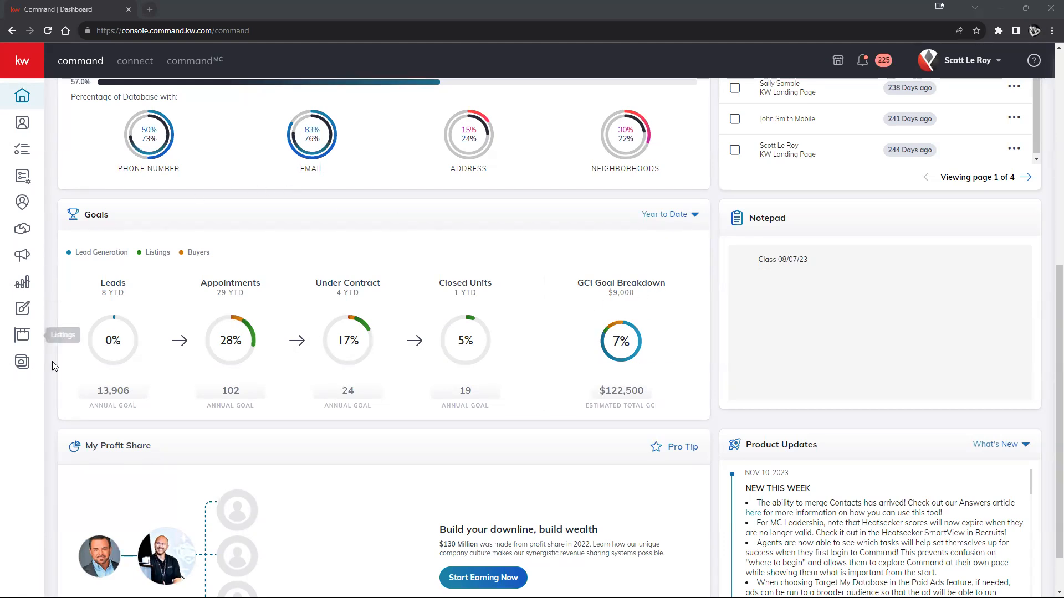
# - Expand the navigation sidebar to show its labels and switch the Goals widget to Month to Date
pyautogui.click(23, 64)
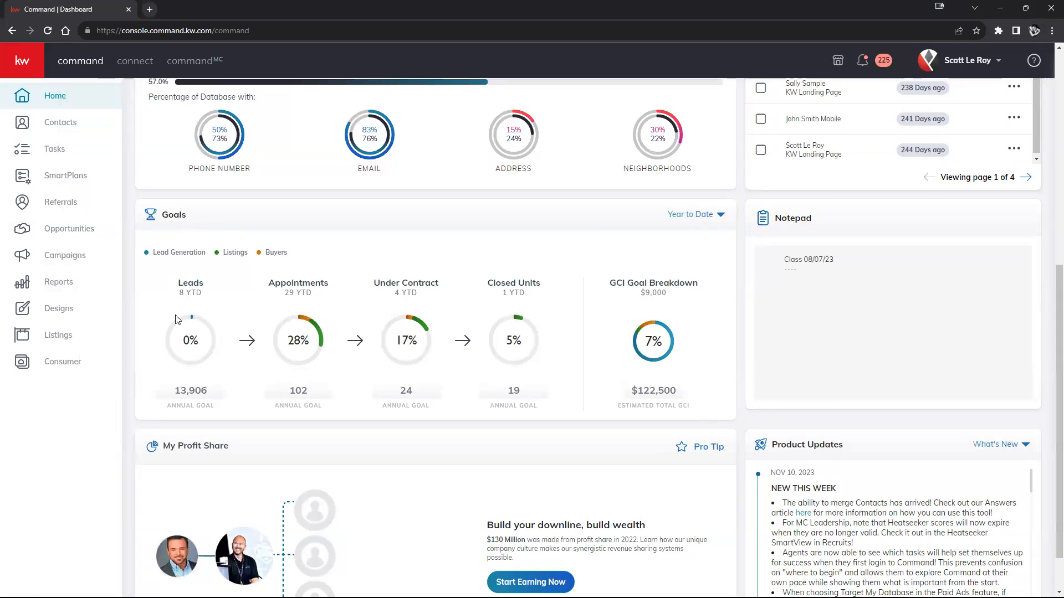
pyautogui.click(692, 221)
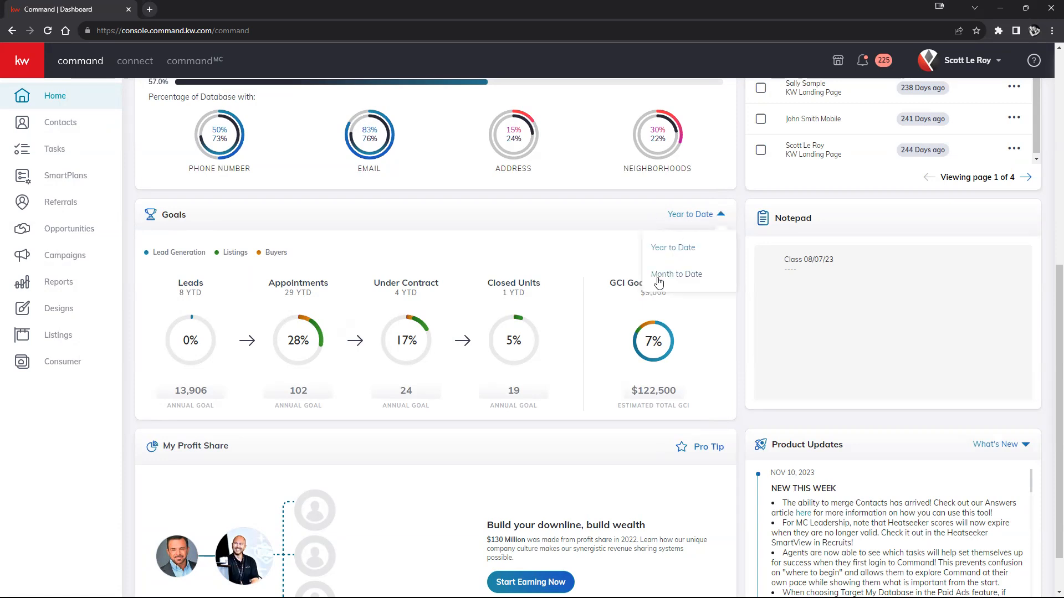
pyautogui.click(691, 278)
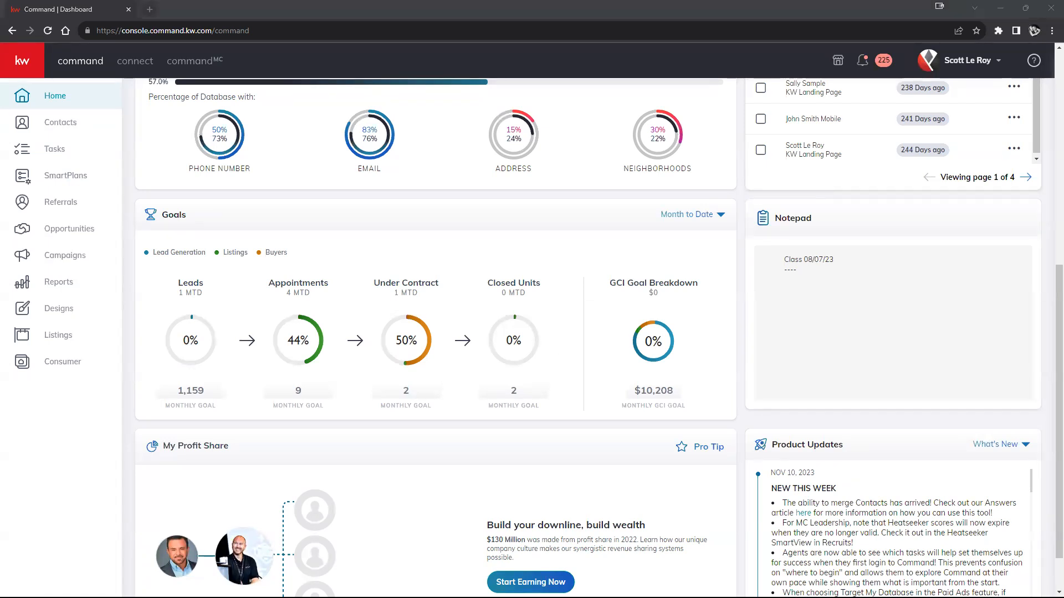
# - Examine the month-to-date results and monthly goals for leads, appointments, under contract and closed units
pyautogui.moveTo(178, 295); pyautogui.dragTo(205, 294)
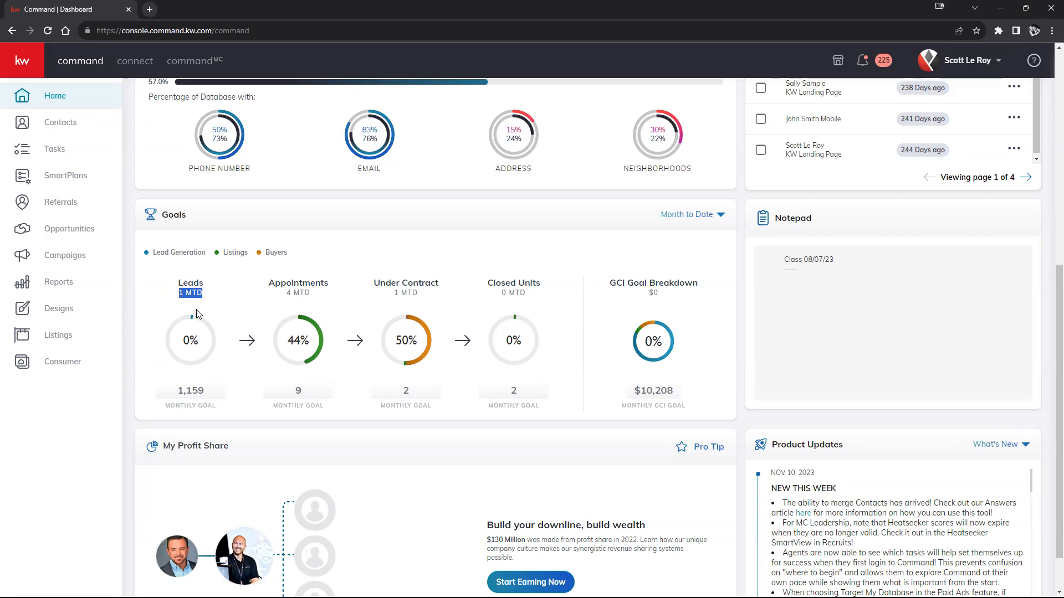
pyautogui.moveTo(286, 294); pyautogui.dragTo(425, 299)
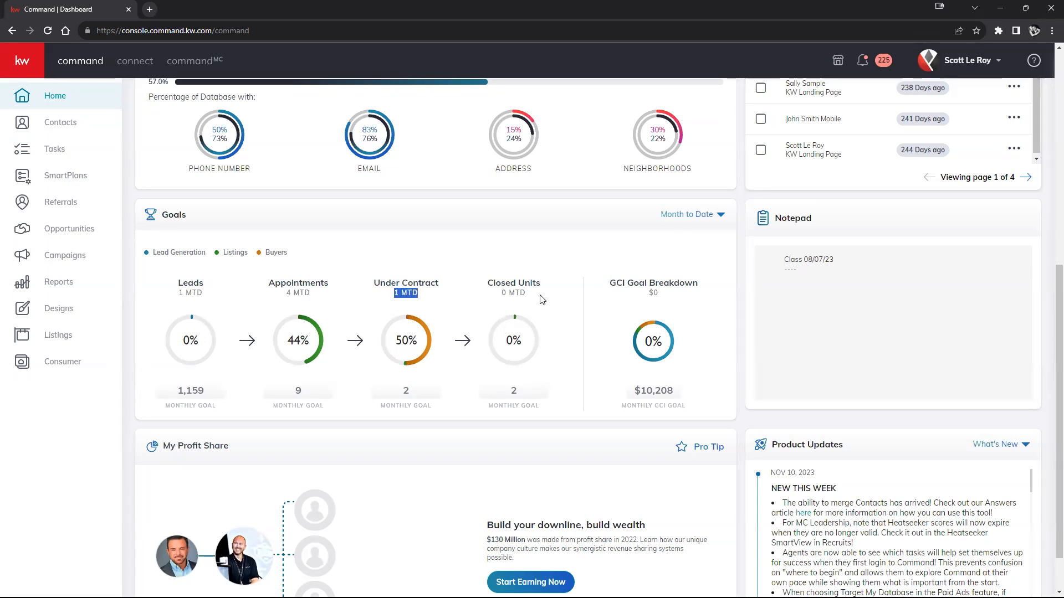
pyautogui.moveTo(518, 317)
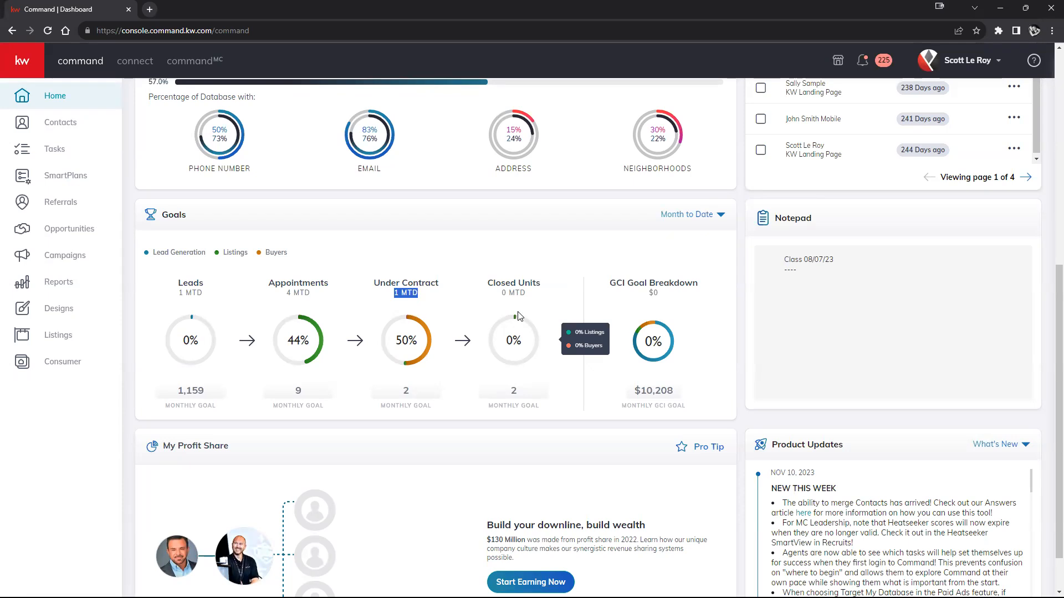
pyautogui.moveTo(173, 392); pyautogui.dragTo(221, 396)
pyautogui.moveTo(292, 394); pyautogui.dragTo(313, 395)
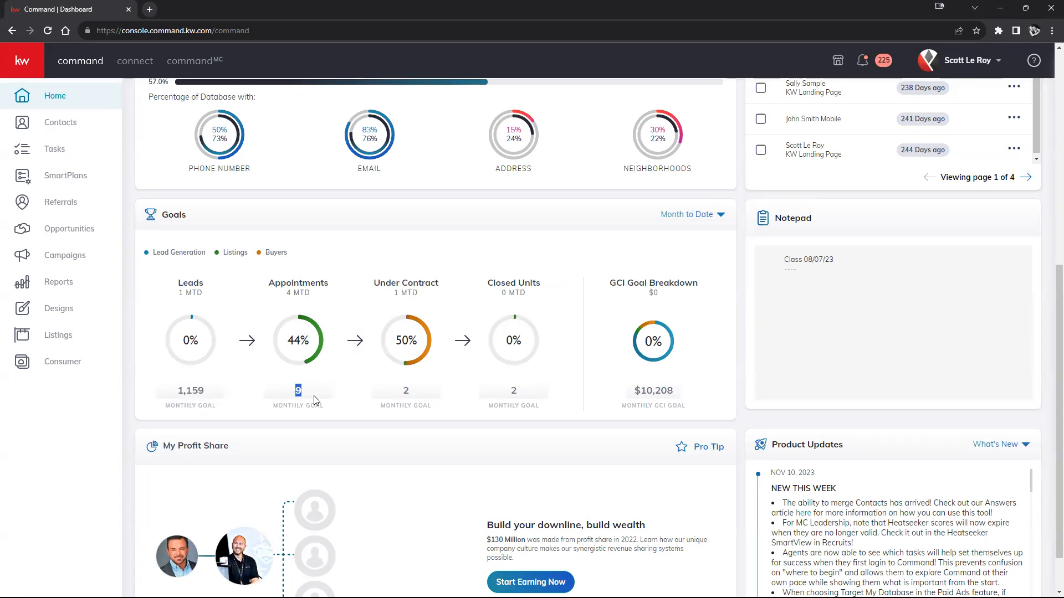
pyautogui.moveTo(406, 393); pyautogui.dragTo(413, 395)
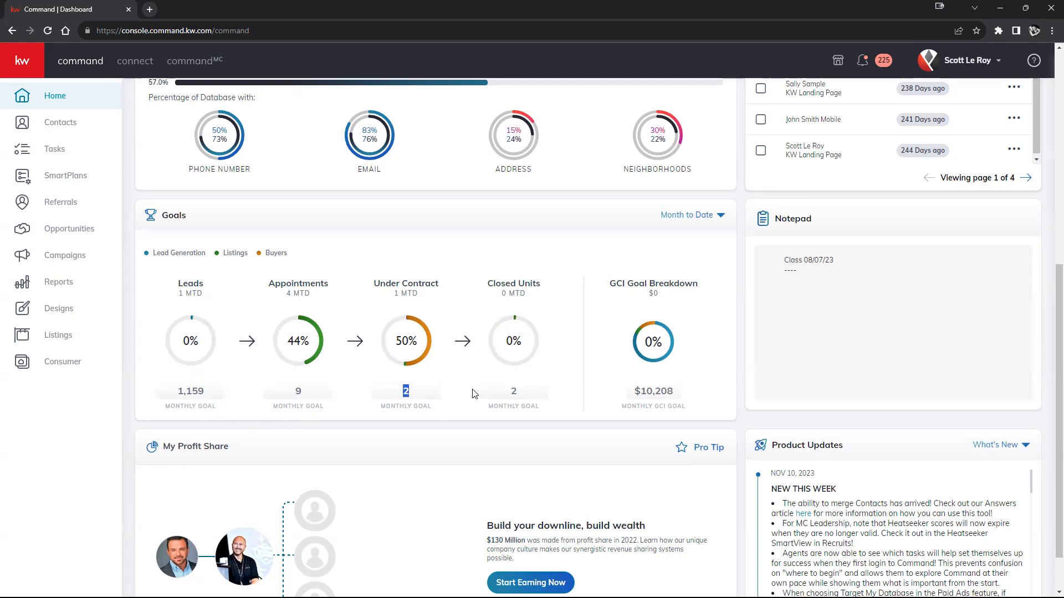
pyautogui.scroll(4, 324, 395)
pyautogui.scroll(-3, 526, 355)
pyautogui.scroll(-2, 527, 354)
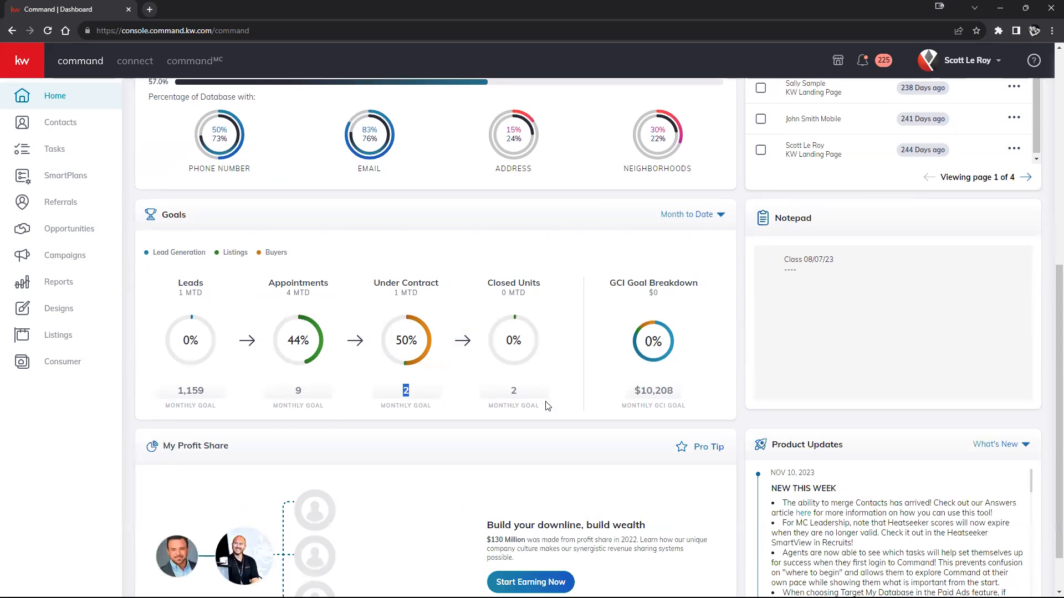
pyautogui.click(476, 427)
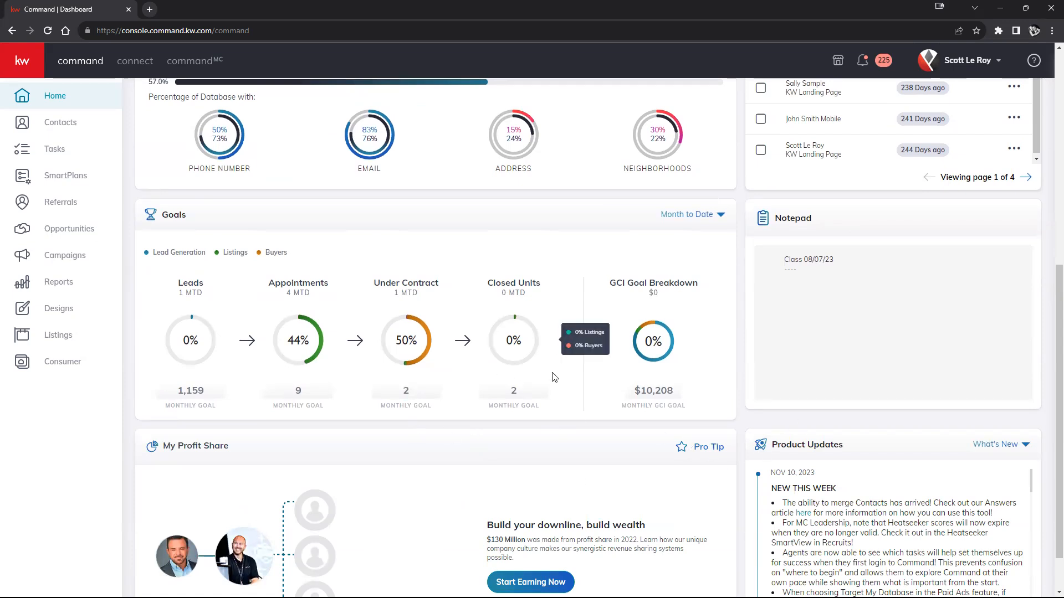
# - Customize the home page so the Goals widget sits above Tasks, and apply the arrangement
pyautogui.moveTo(554, 327)
pyautogui.scroll(6, 554, 328)
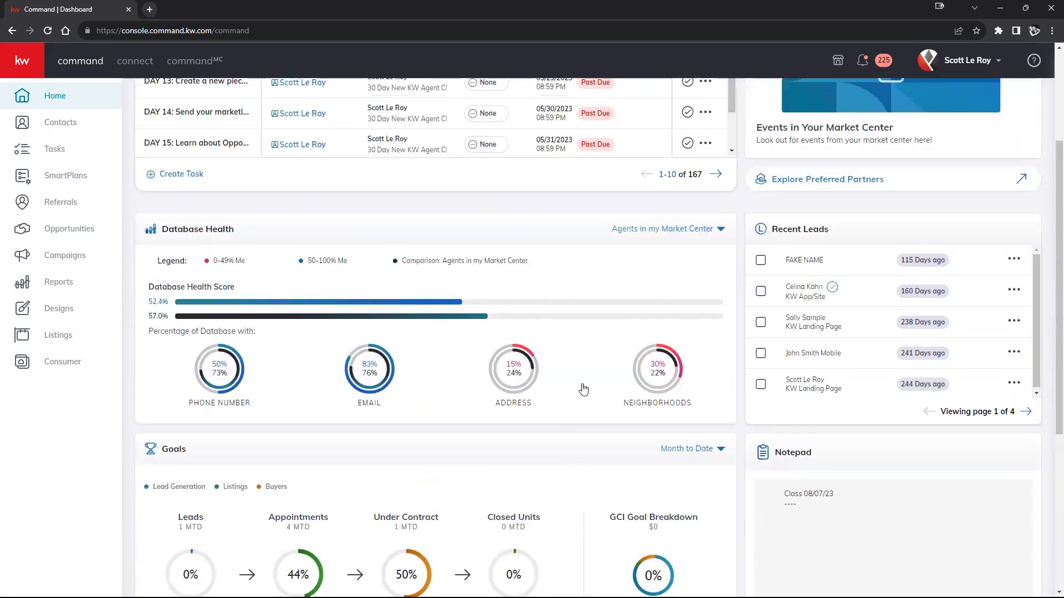
pyautogui.scroll(-4, 494, 336)
pyautogui.scroll(5, 624, 385)
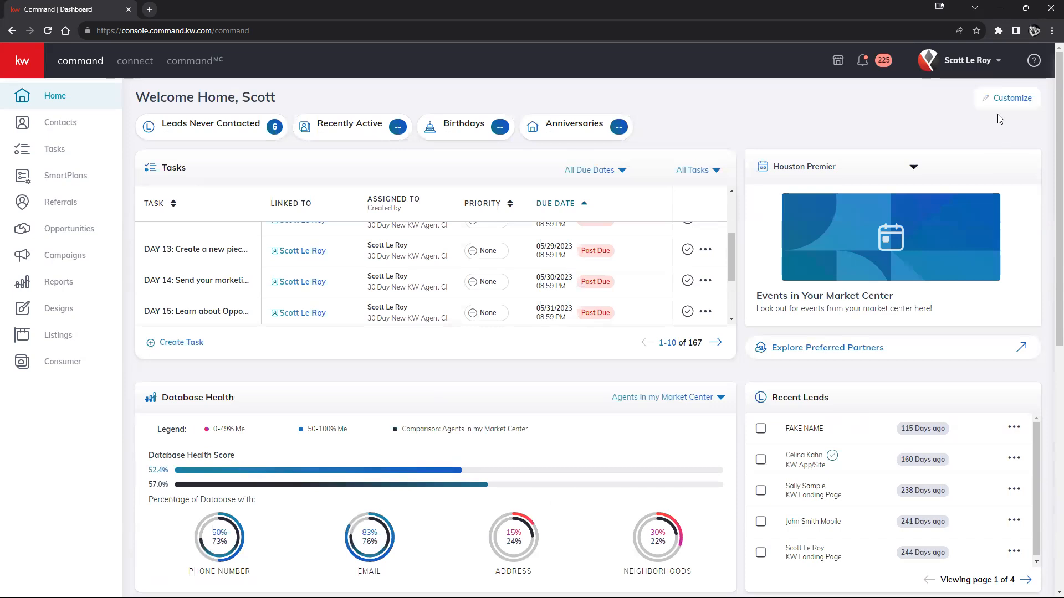
pyautogui.click(1013, 98)
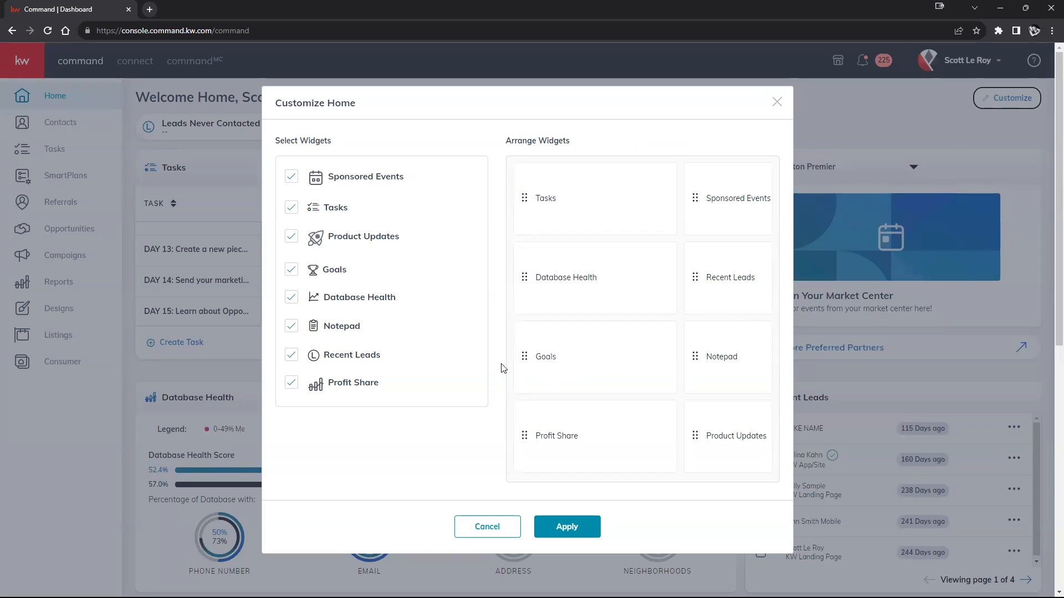
pyautogui.moveTo(601, 347)
pyautogui.mouseDown()
pyautogui.moveTo(592, 299)
pyautogui.moveTo(604, 204)
pyautogui.mouseUp()
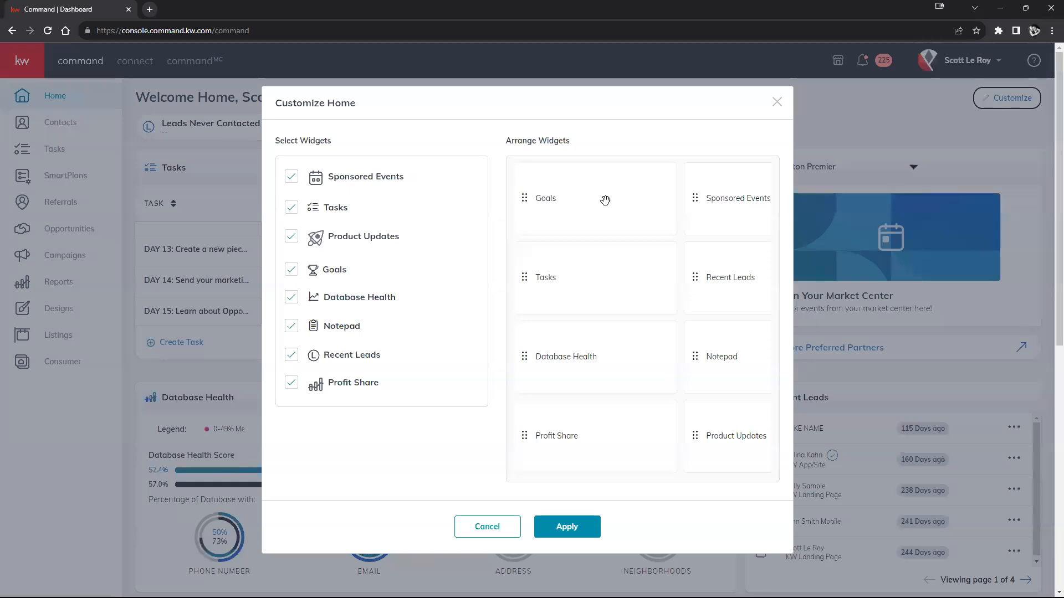
pyautogui.click(566, 526)
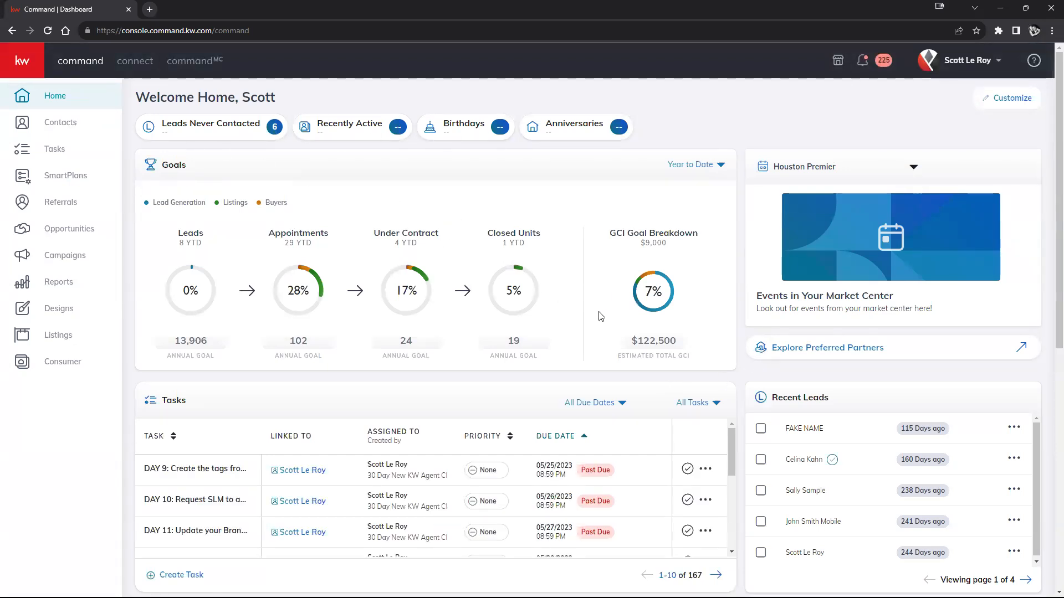
# - Customize the home page again so Recent Leads sits above Sponsored Events, and apply the arrangement
pyautogui.scroll(-1, 750, 289)
pyautogui.scroll(1, 752, 293)
pyautogui.click(1007, 98)
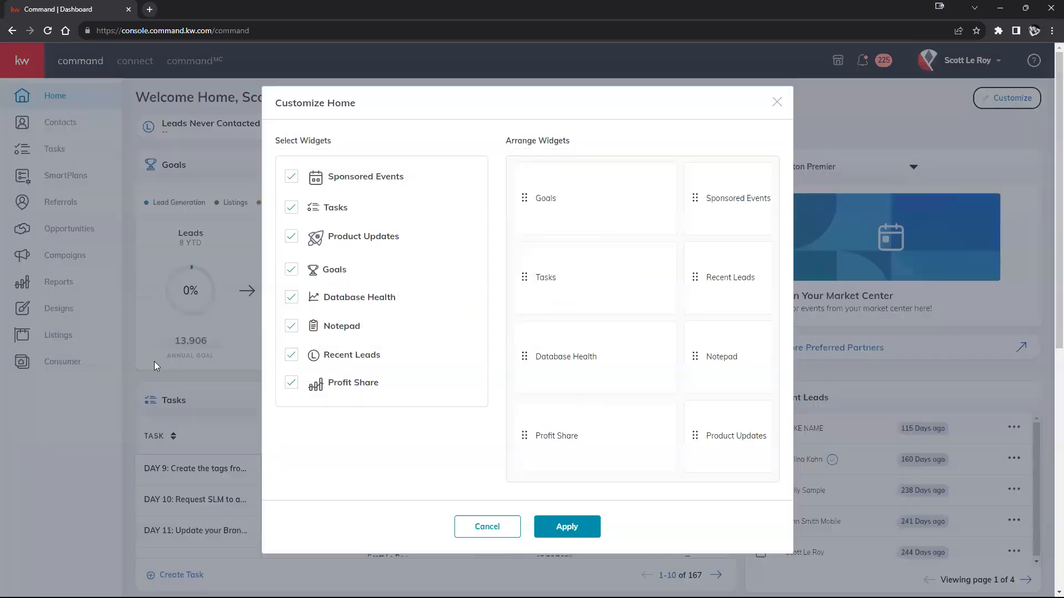
pyautogui.moveTo(707, 309); pyautogui.dragTo(720, 209)
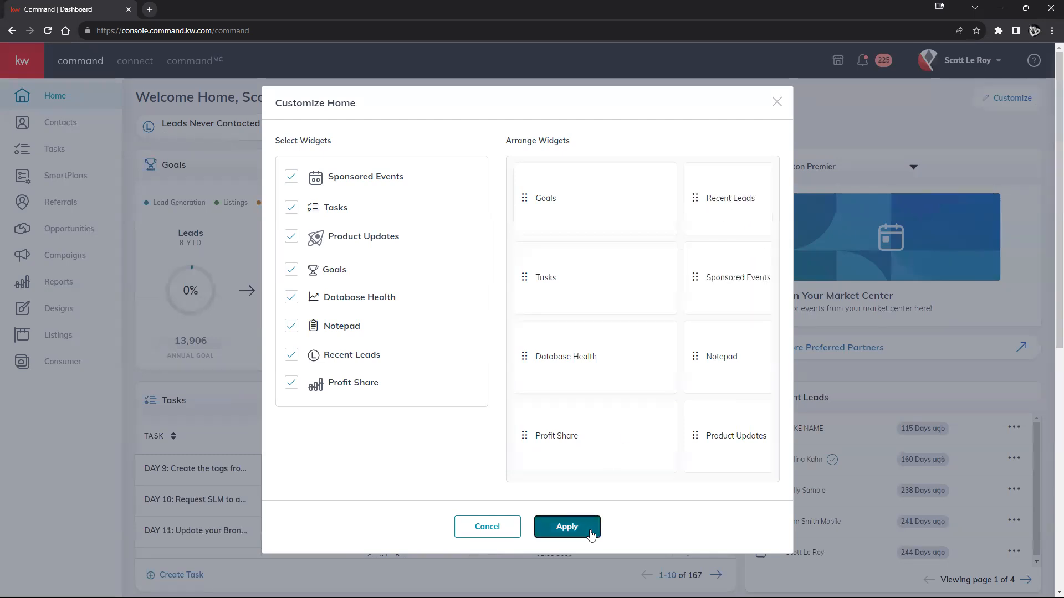
pyautogui.click(591, 533)
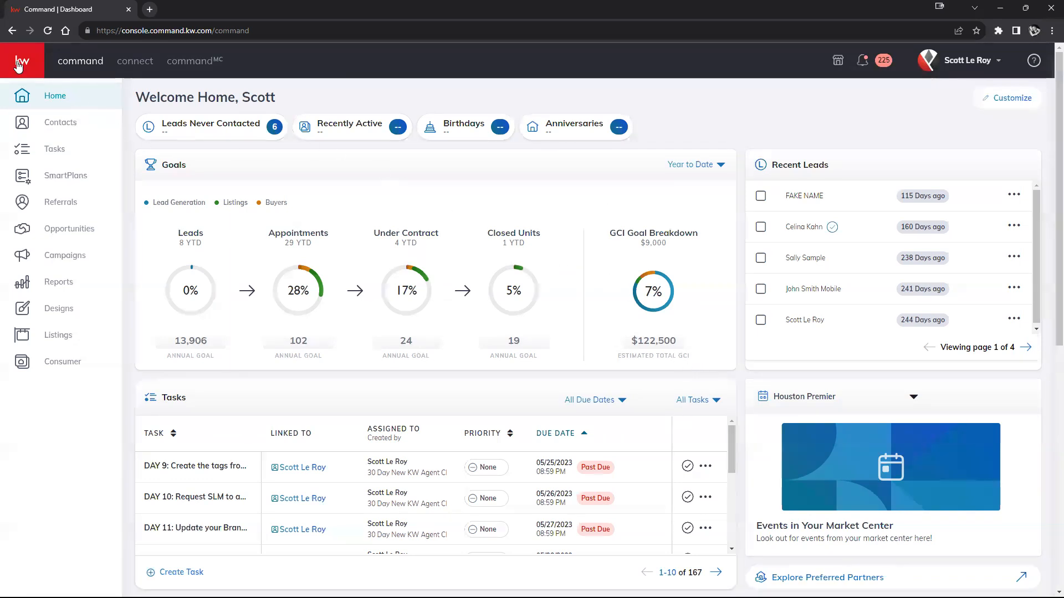
# - Open the Reports dashboard and examine the database overview, Database Health percentages and Database Activity Score
pyautogui.click(16, 65)
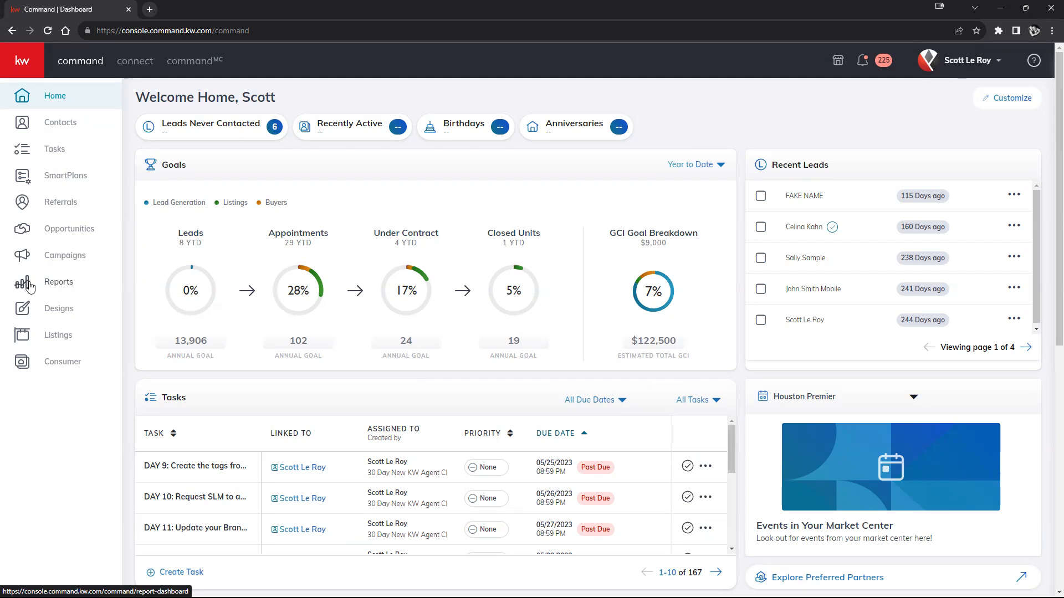
pyautogui.click(67, 292)
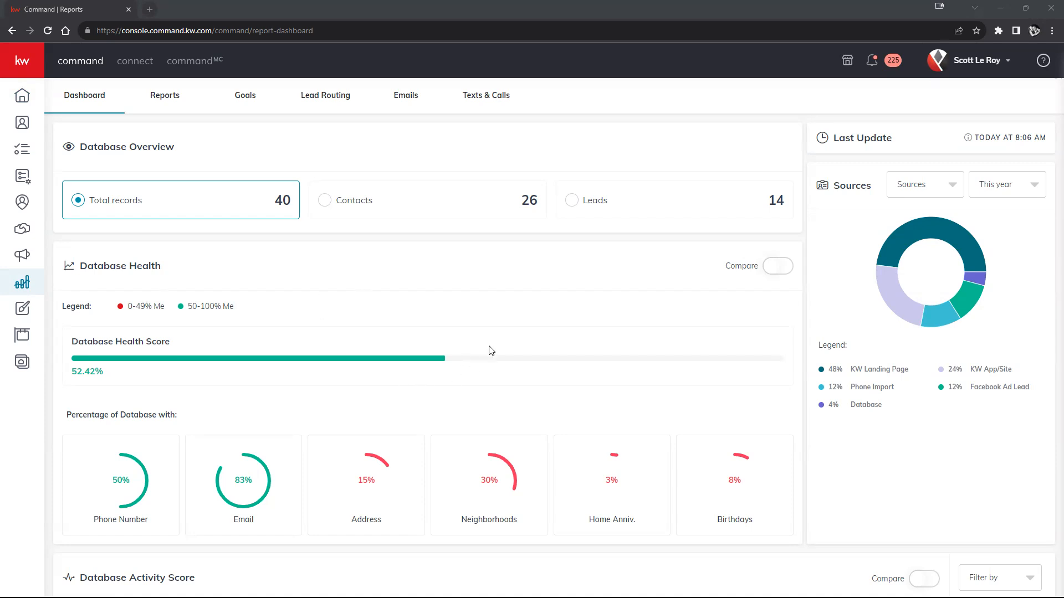
pyautogui.scroll(-2, 489, 350)
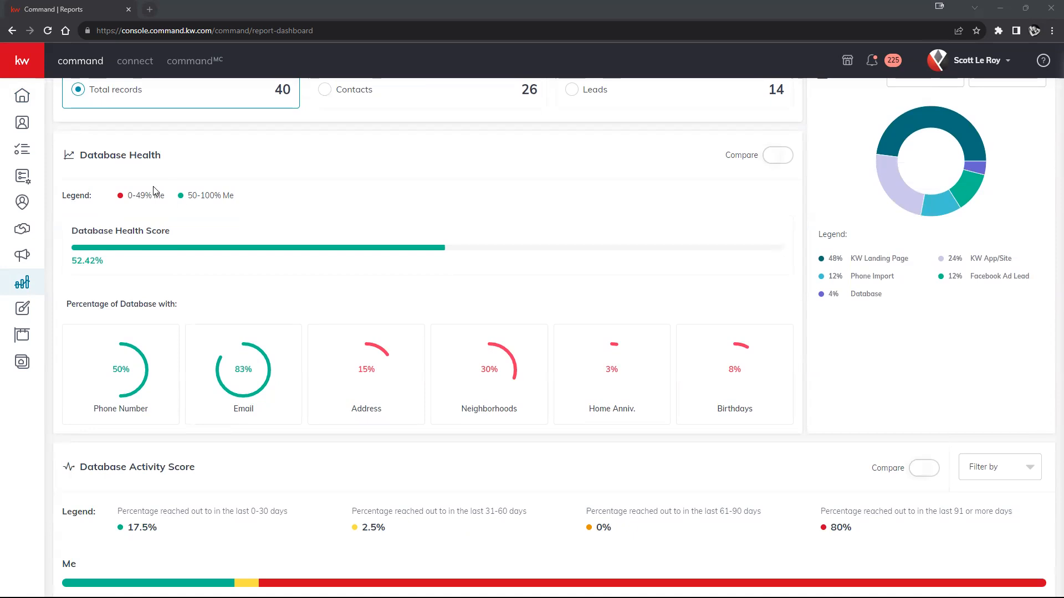
pyautogui.scroll(2, 172, 200)
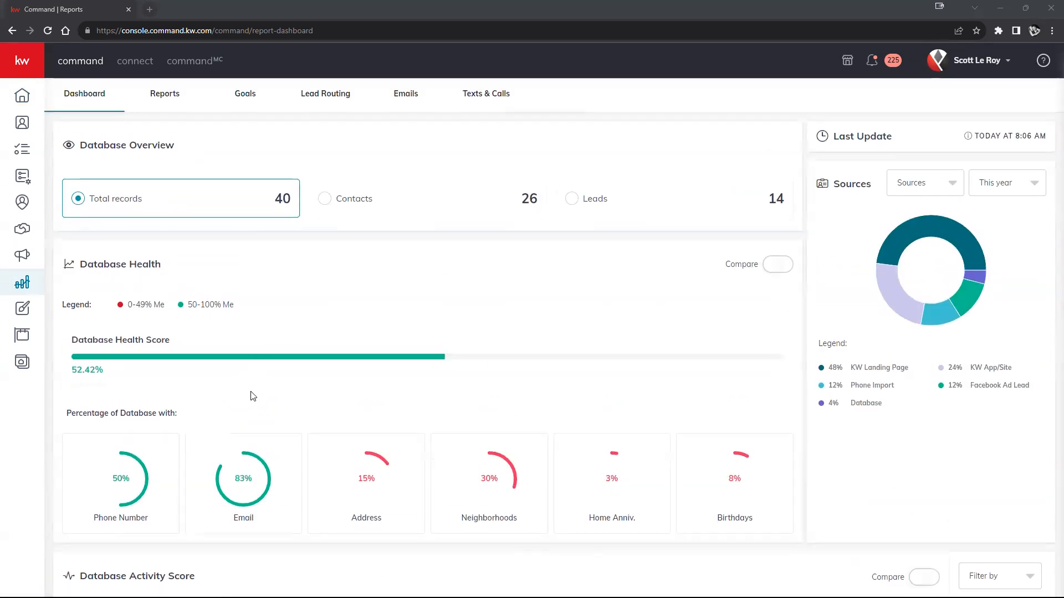
pyautogui.scroll(-2, 250, 382)
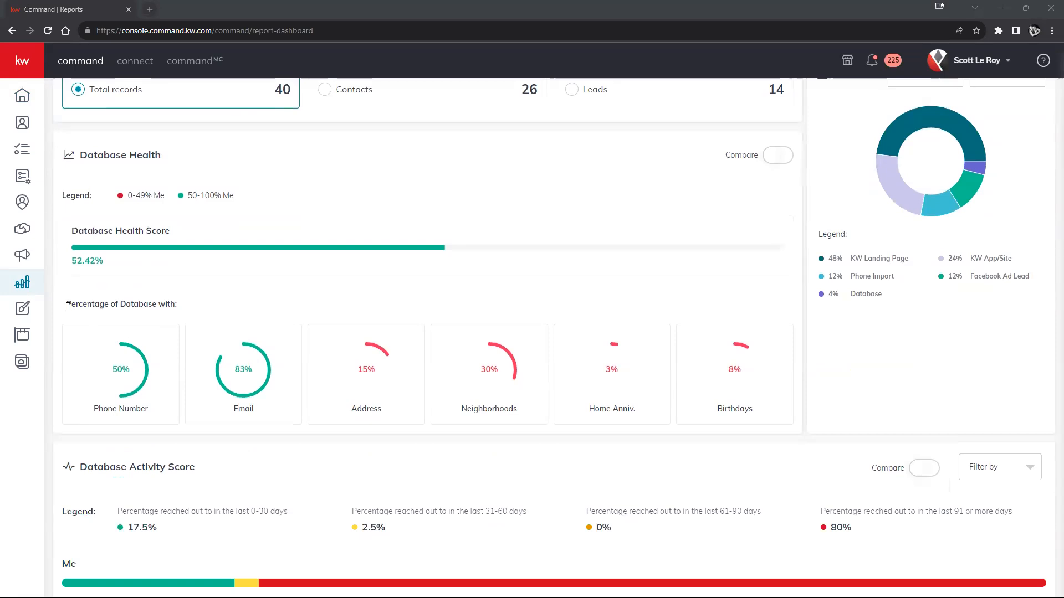
pyautogui.moveTo(68, 306); pyautogui.dragTo(209, 314)
pyautogui.scroll(-1, 287, 366)
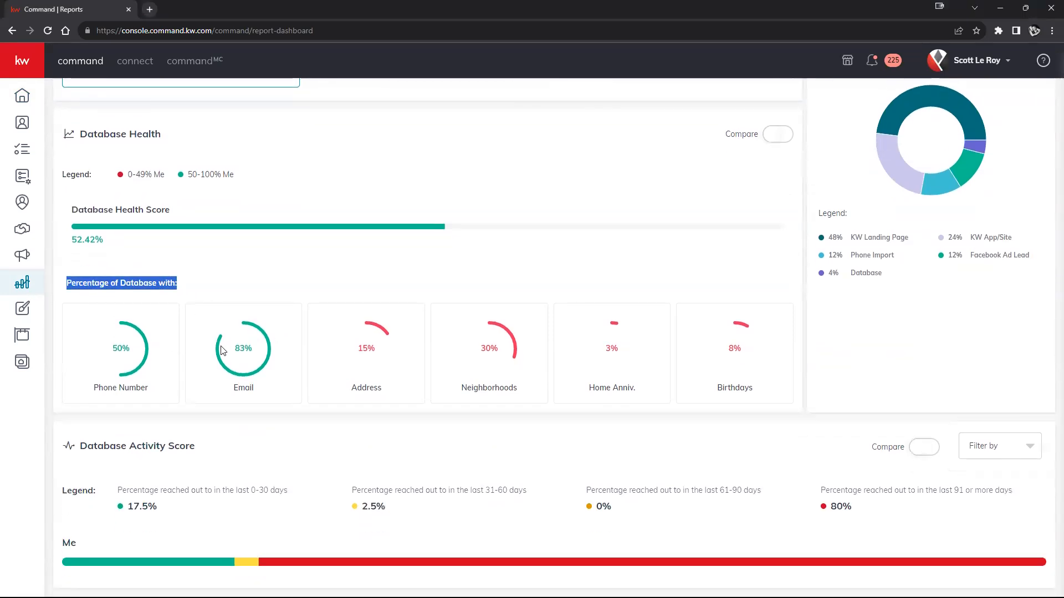
pyautogui.moveTo(79, 447); pyautogui.dragTo(205, 457)
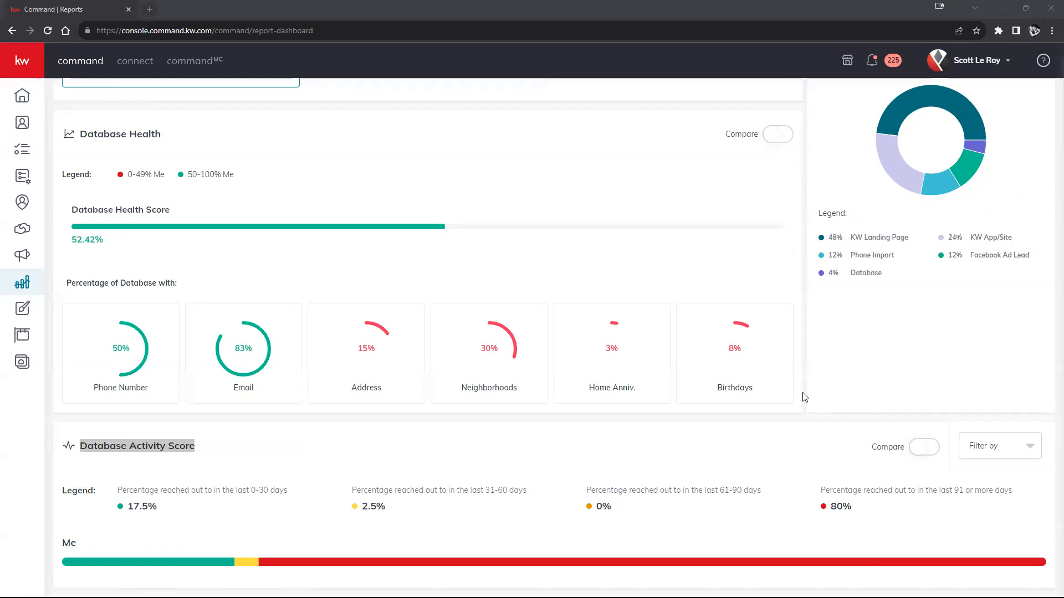
# - Review the activity types available for filtering the Database Activity Score without applying any filter
pyautogui.click(1026, 456)
pyautogui.scroll(-3, 978, 529)
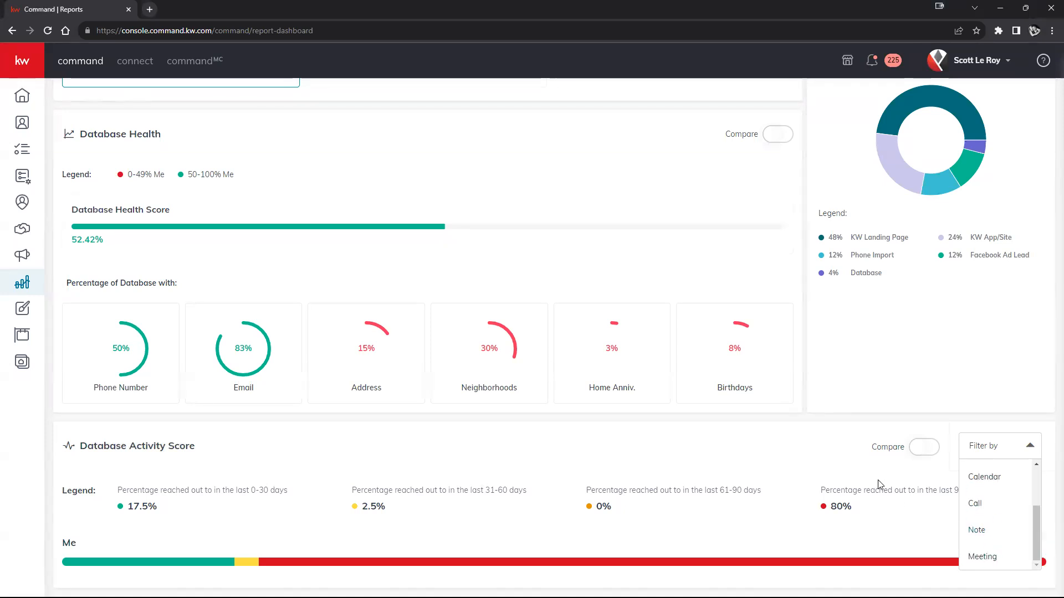
pyautogui.click(444, 443)
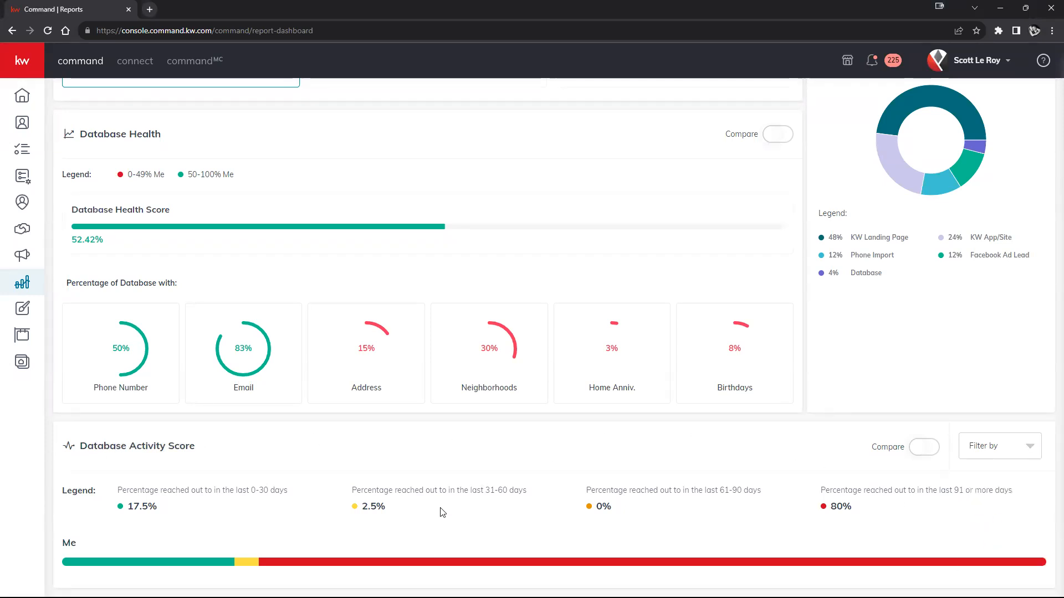
pyautogui.scroll(2, 831, 455)
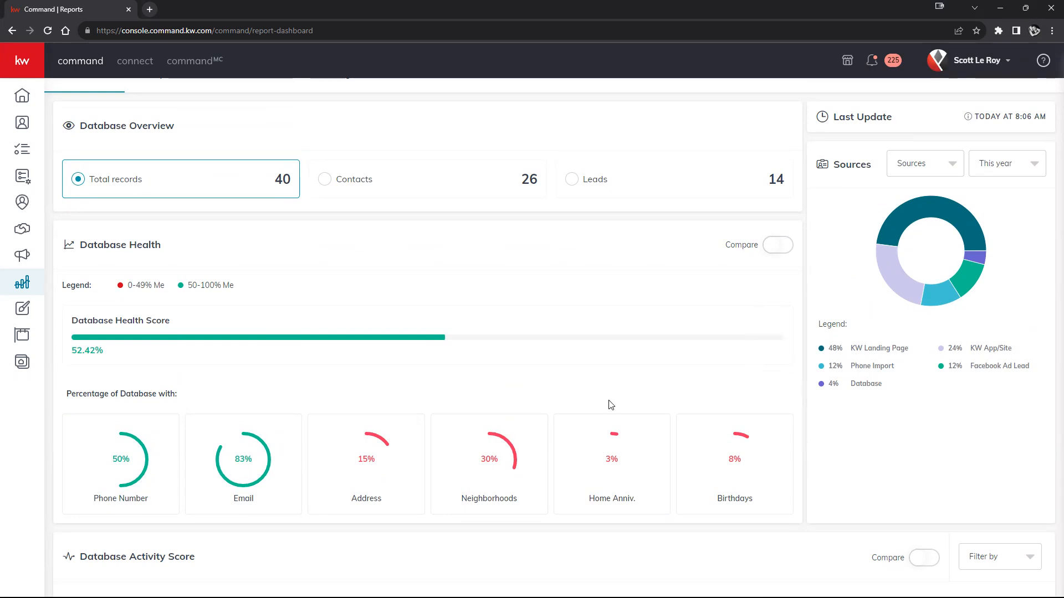
# - Open the Opportunities Report in the reports section and check which other report types can be shown
pyautogui.scroll(1, 610, 404)
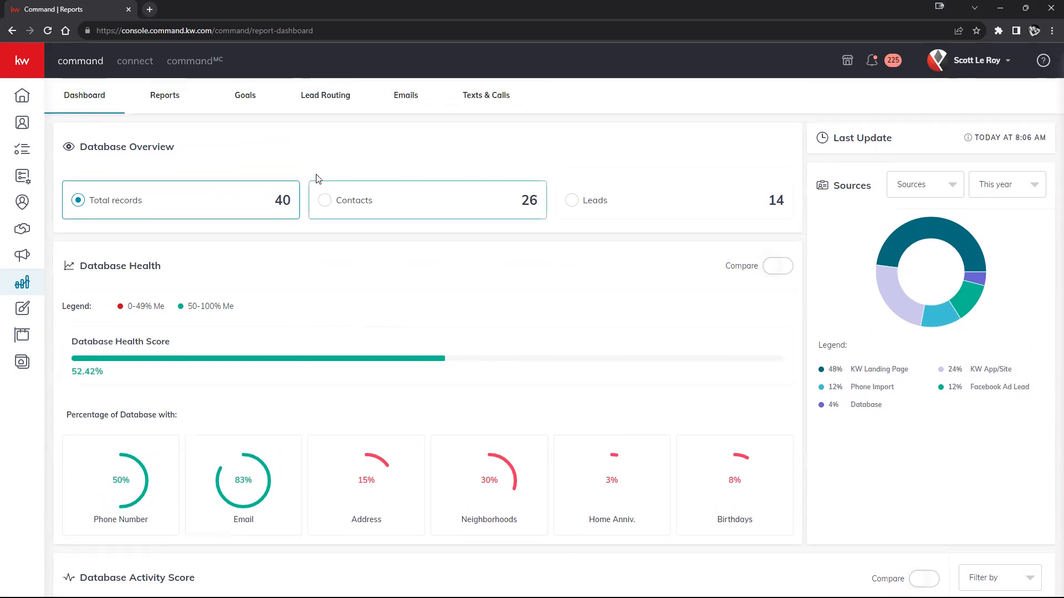
pyautogui.click(162, 103)
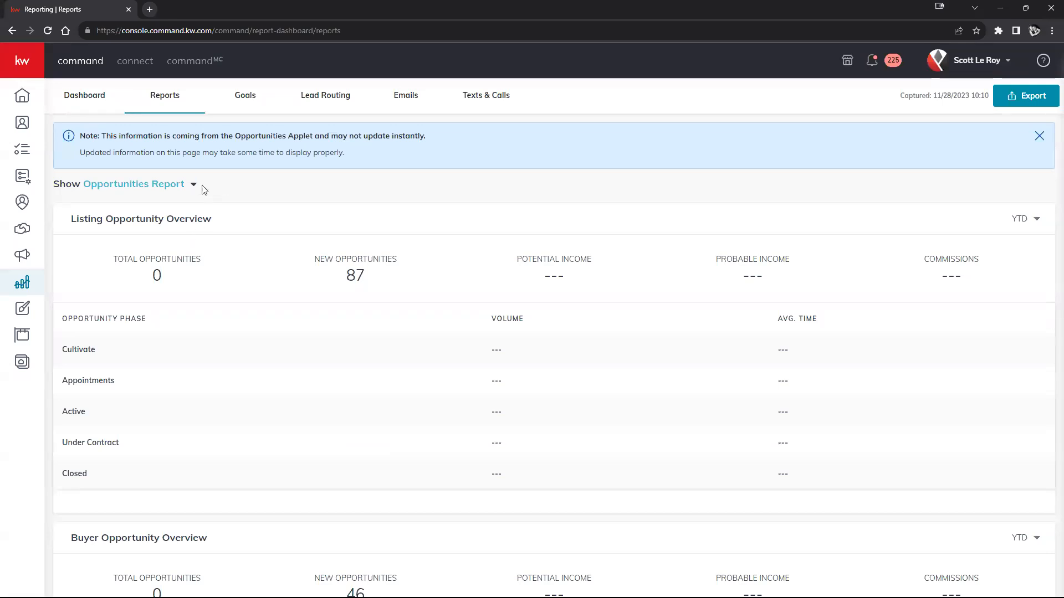
pyautogui.scroll(-1, 261, 187)
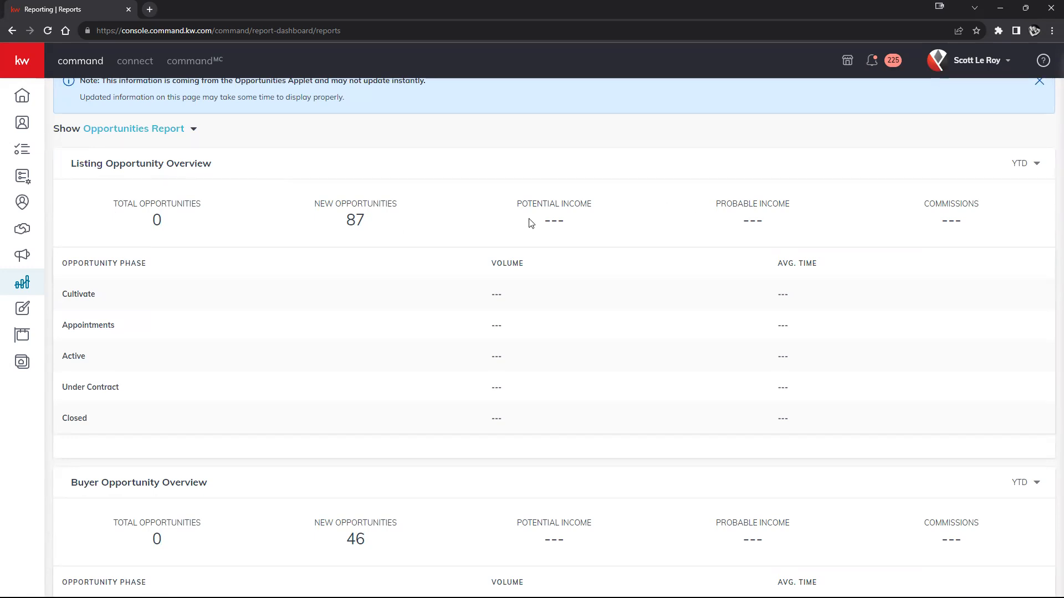
pyautogui.scroll(1, 529, 223)
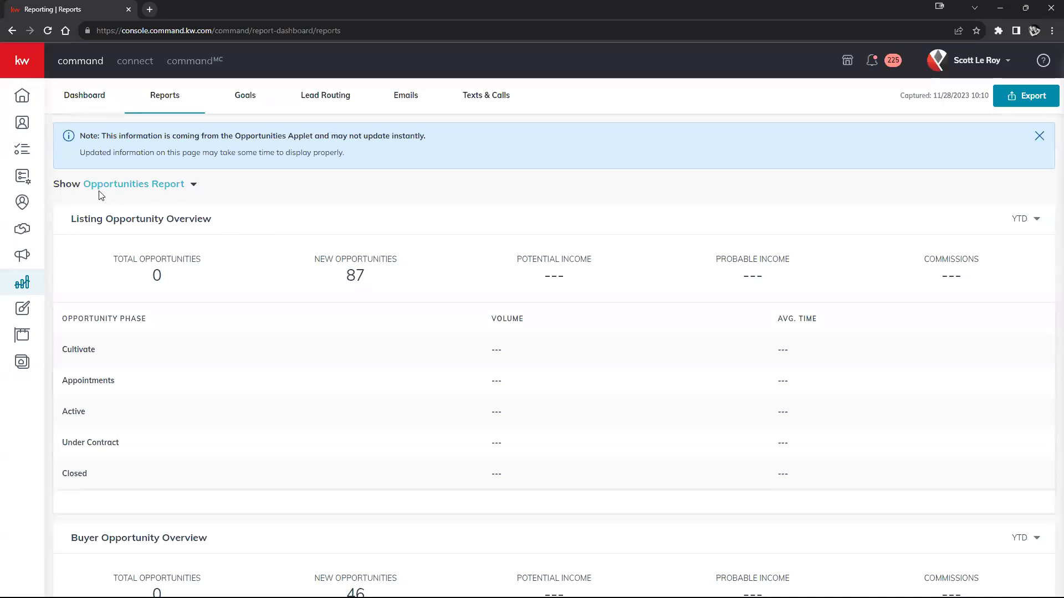
pyautogui.click(164, 187)
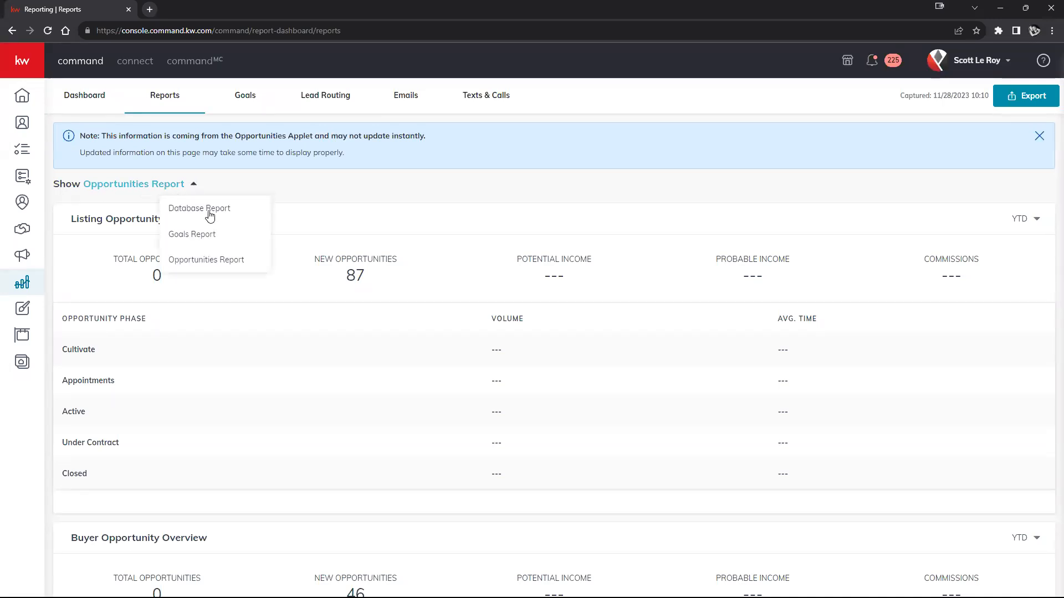
pyautogui.click(294, 202)
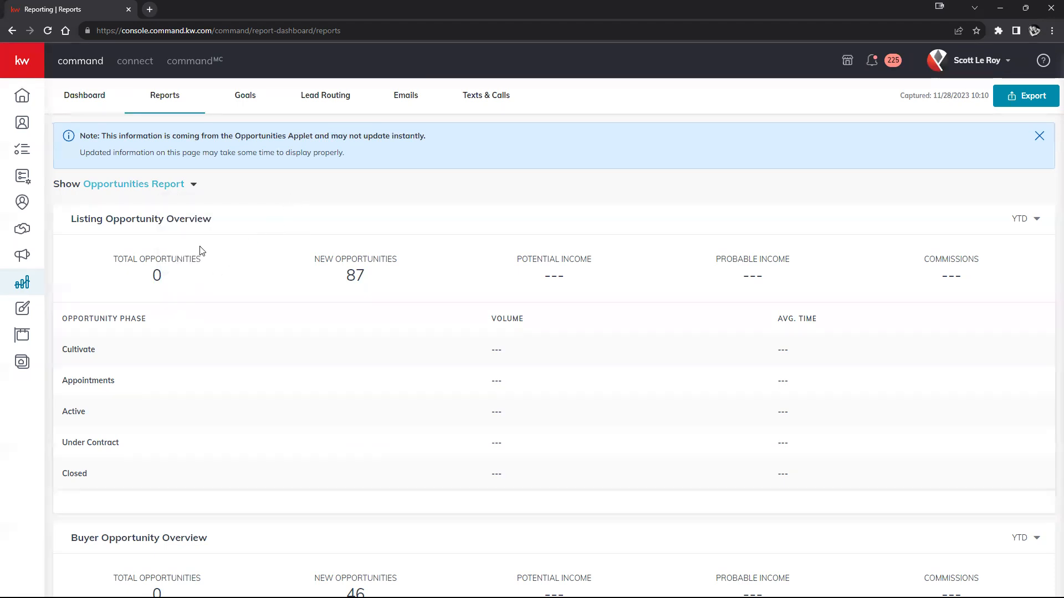
# - Examine the Listing Opportunity Overview's total opportunities, new opportunities, potential income, probable income and commissions
pyautogui.moveTo(109, 260); pyautogui.dragTo(174, 277)
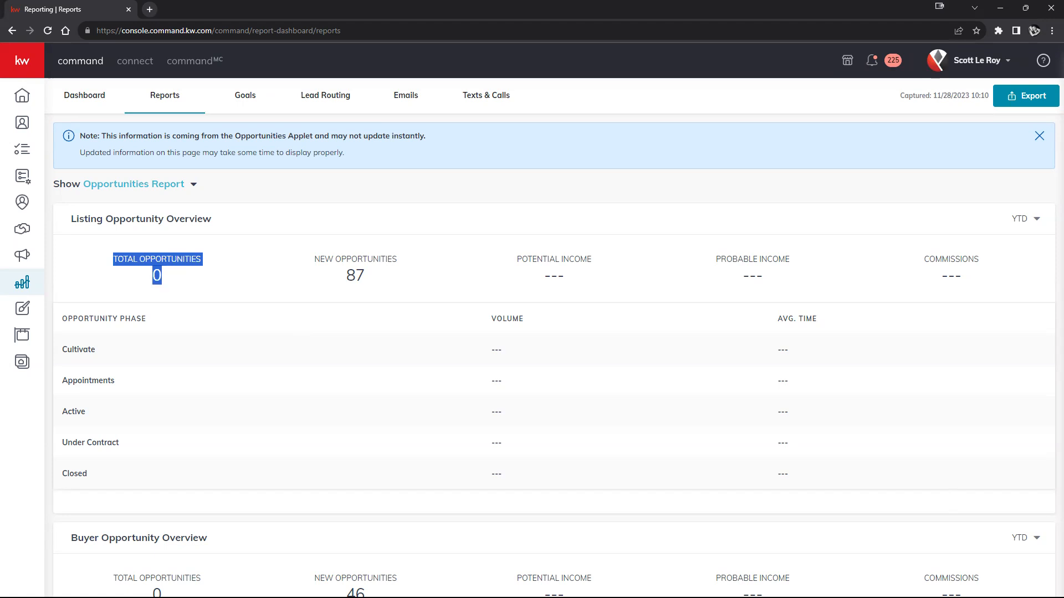
pyautogui.moveTo(314, 258); pyautogui.dragTo(404, 290)
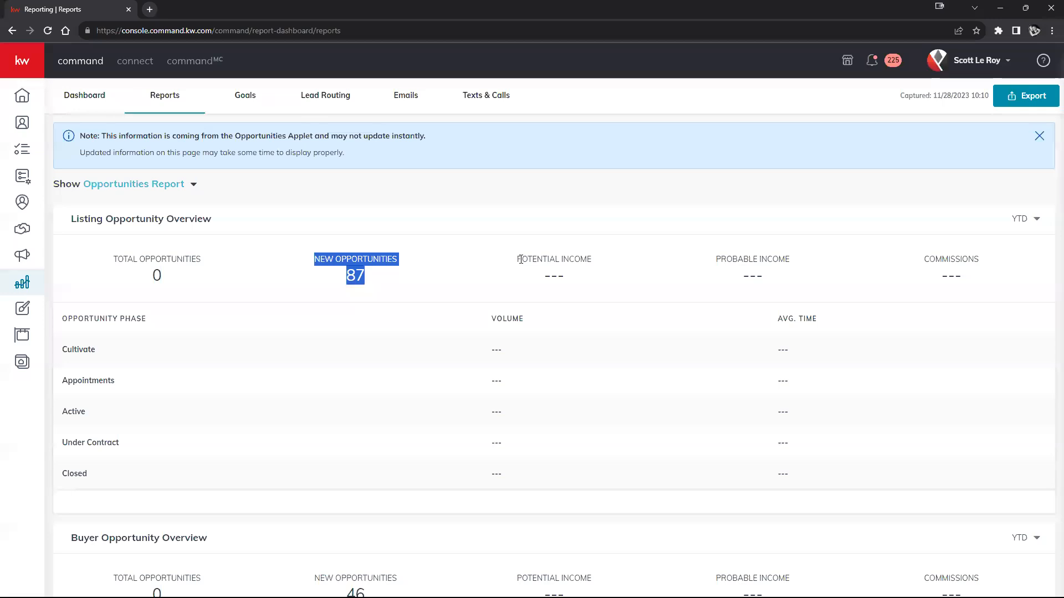
pyautogui.moveTo(520, 260); pyautogui.dragTo(577, 277)
pyautogui.moveTo(717, 255); pyautogui.dragTo(822, 289)
pyautogui.moveTo(927, 255); pyautogui.dragTo(974, 286)
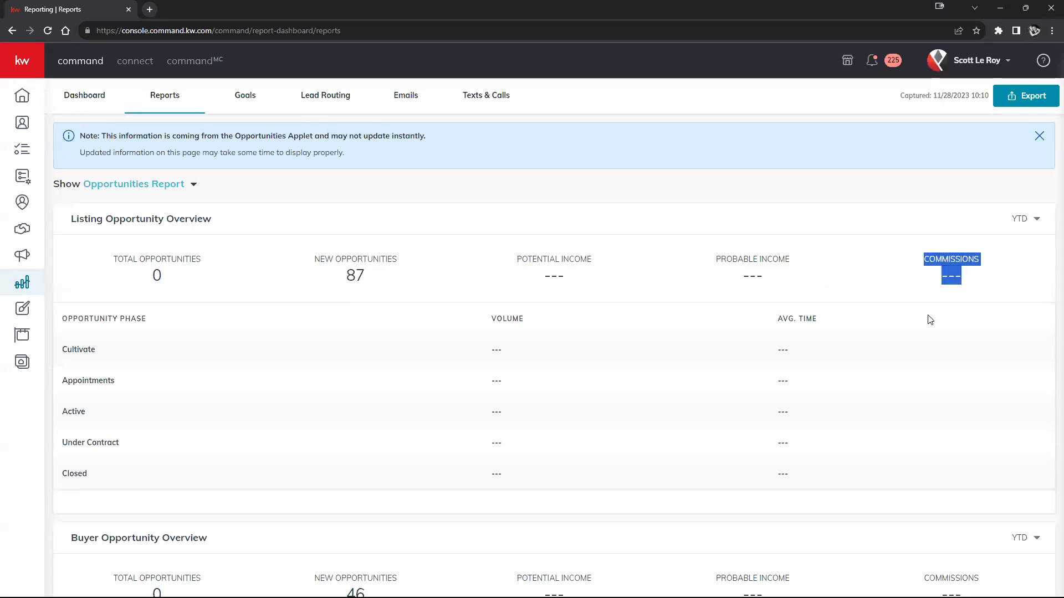
pyautogui.click(878, 273)
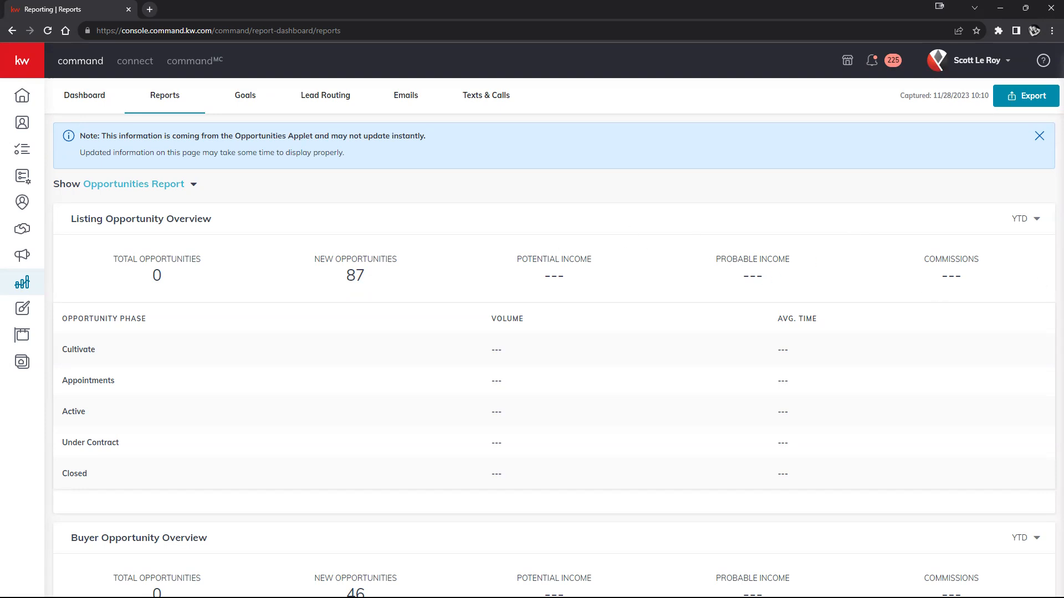
# - Examine the Buyer Opportunity Overview and its opportunity phases in the Opportunities Report
pyautogui.scroll(-2, 764, 330)
pyautogui.scroll(-2, 670, 363)
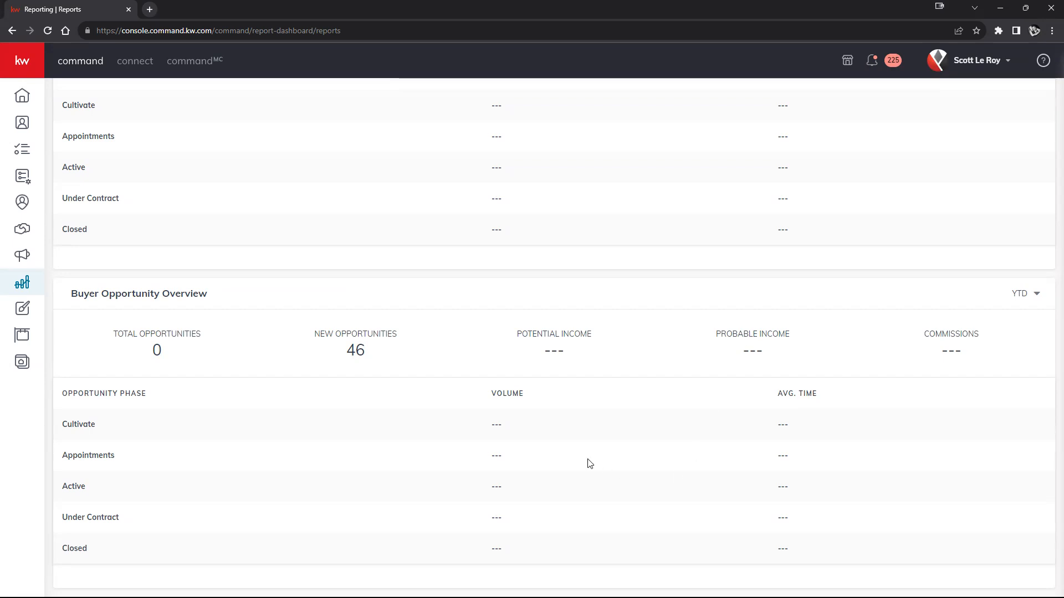
pyautogui.scroll(1, 598, 462)
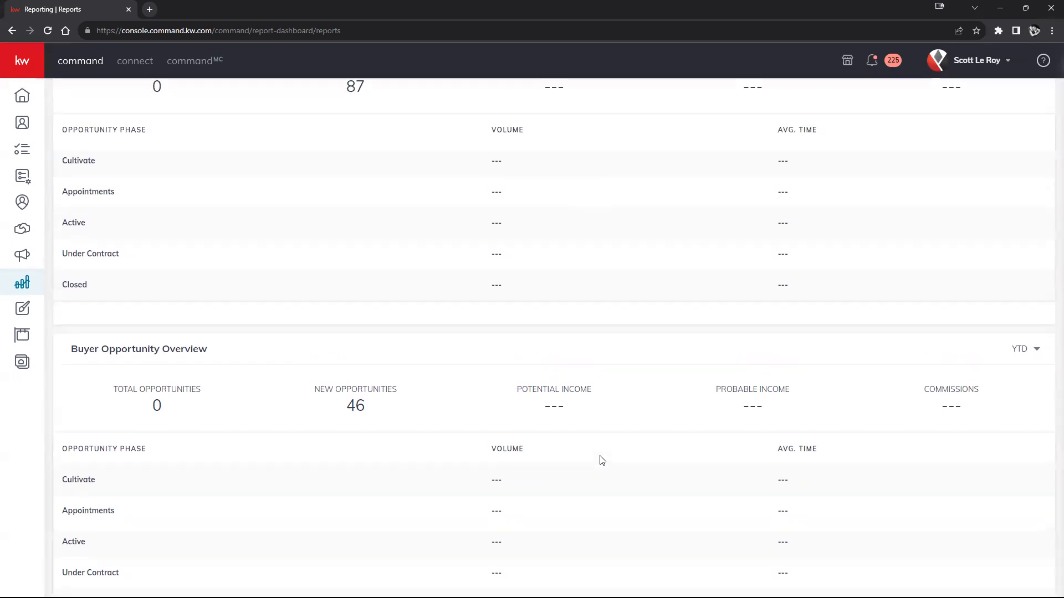
pyautogui.moveTo(55, 348); pyautogui.dragTo(261, 354)
pyautogui.scroll(3, 273, 361)
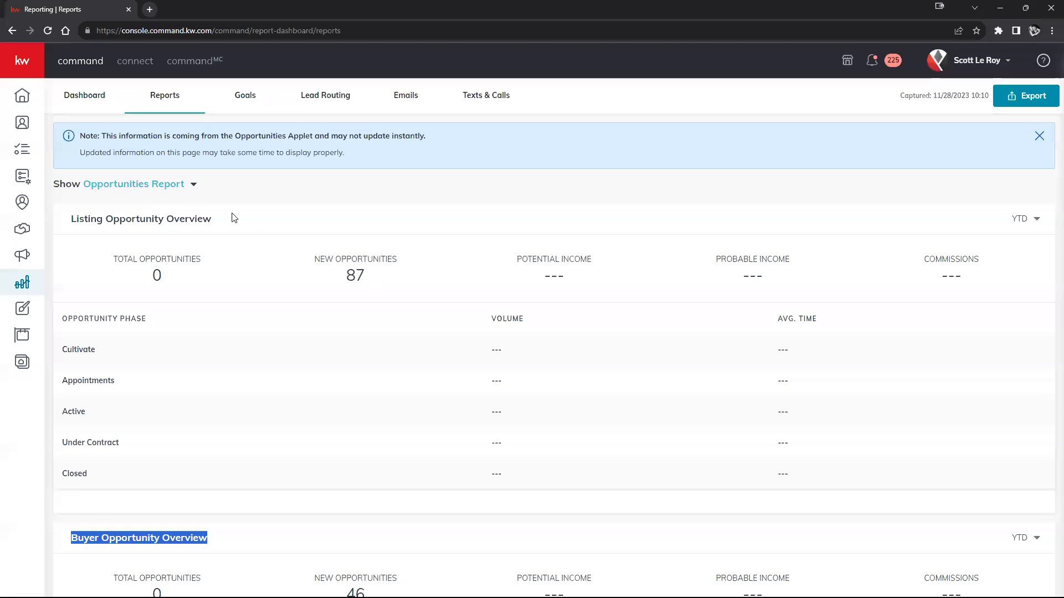
# - Switch to the Goals Report and examine the goals overview, goals progress and conversion rates
pyautogui.click(178, 188)
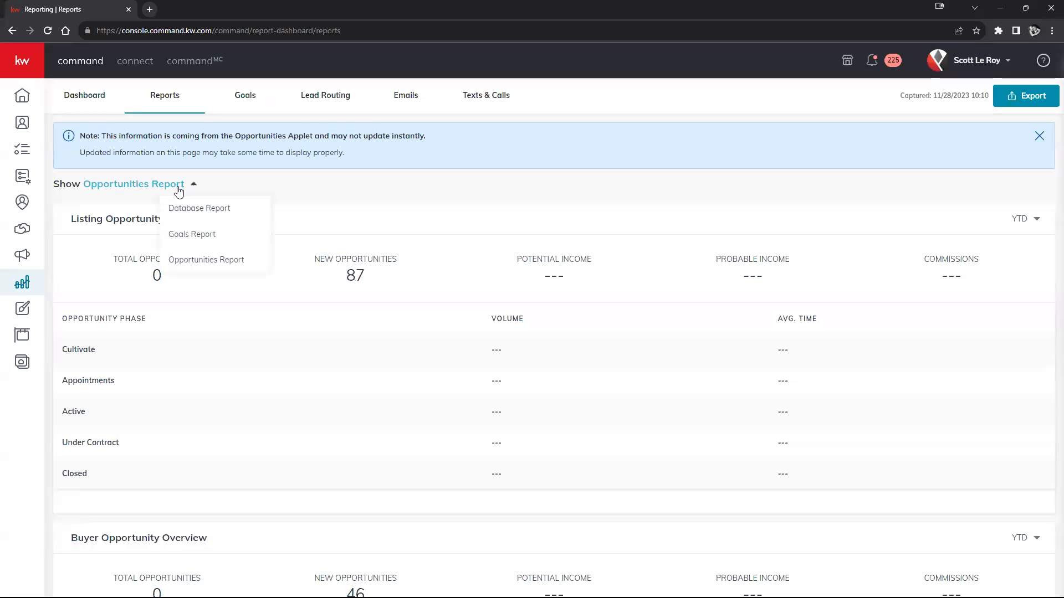
pyautogui.click(179, 235)
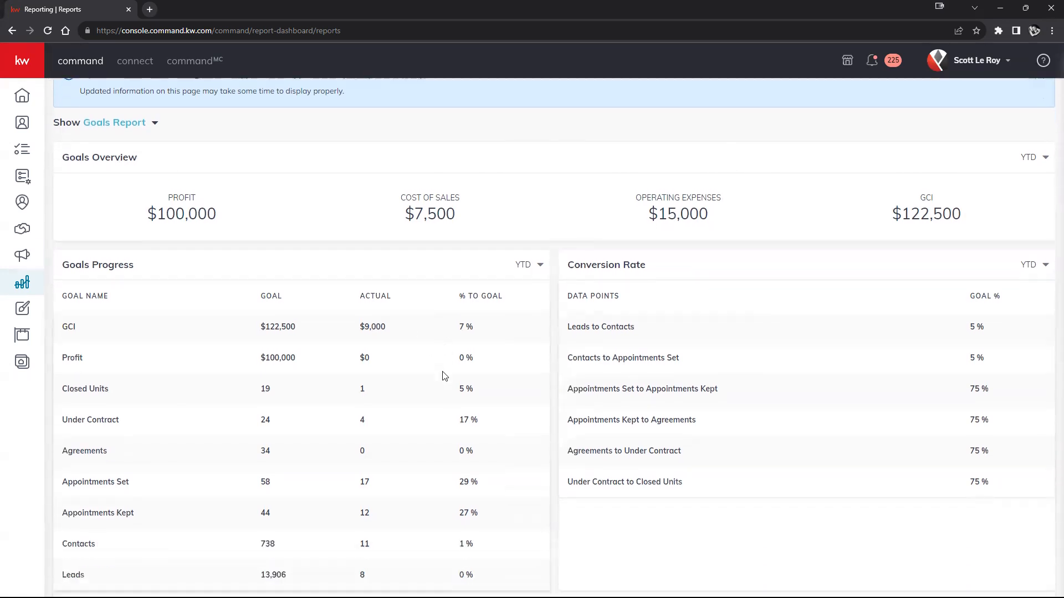
pyautogui.scroll(-1, 443, 376)
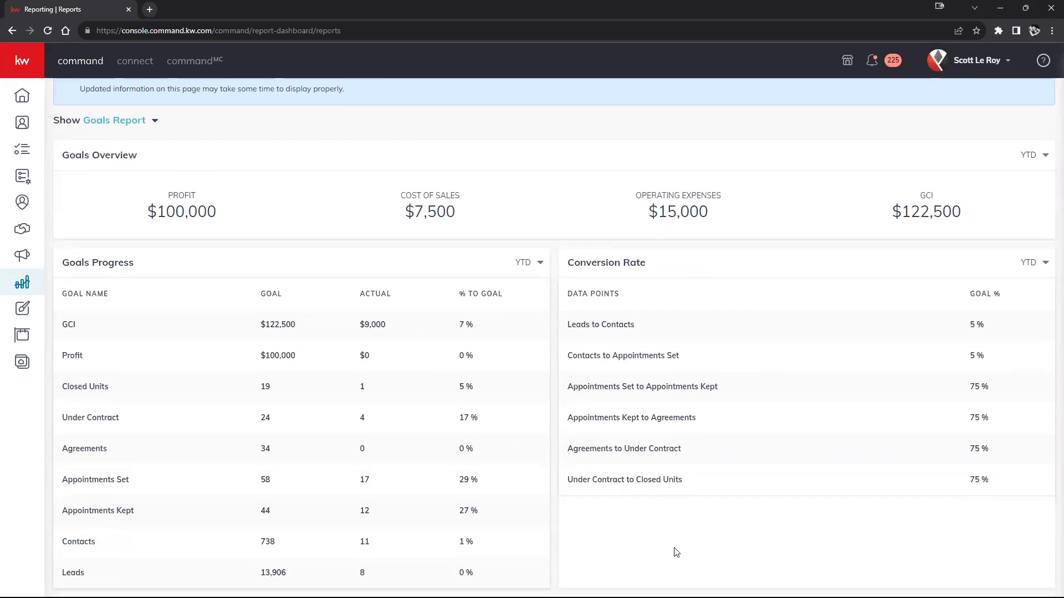
pyautogui.scroll(1, 676, 551)
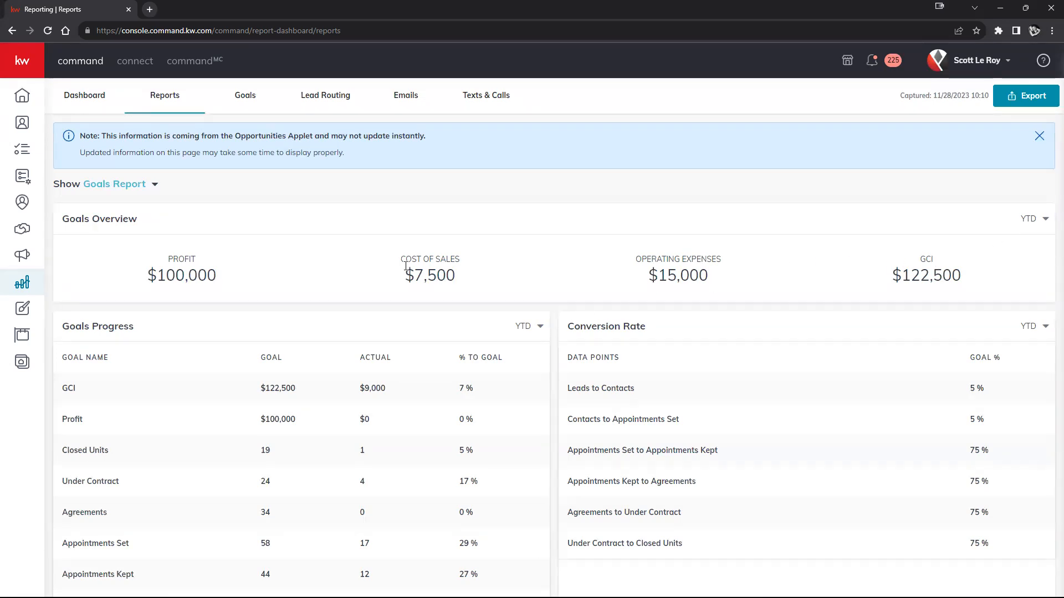
pyautogui.scroll(-1, 302, 302)
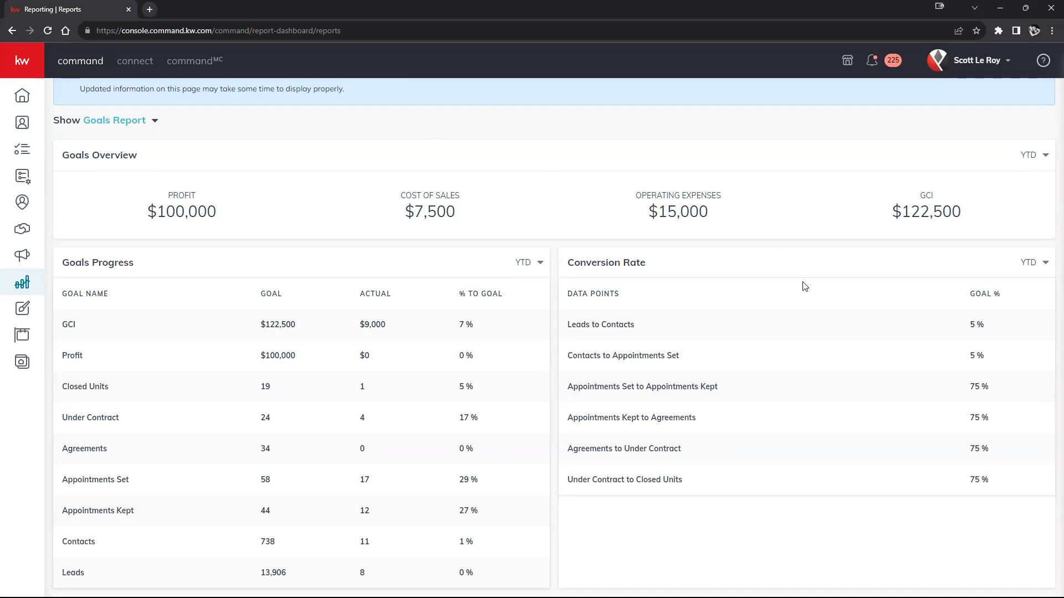
pyautogui.scroll(1, 804, 286)
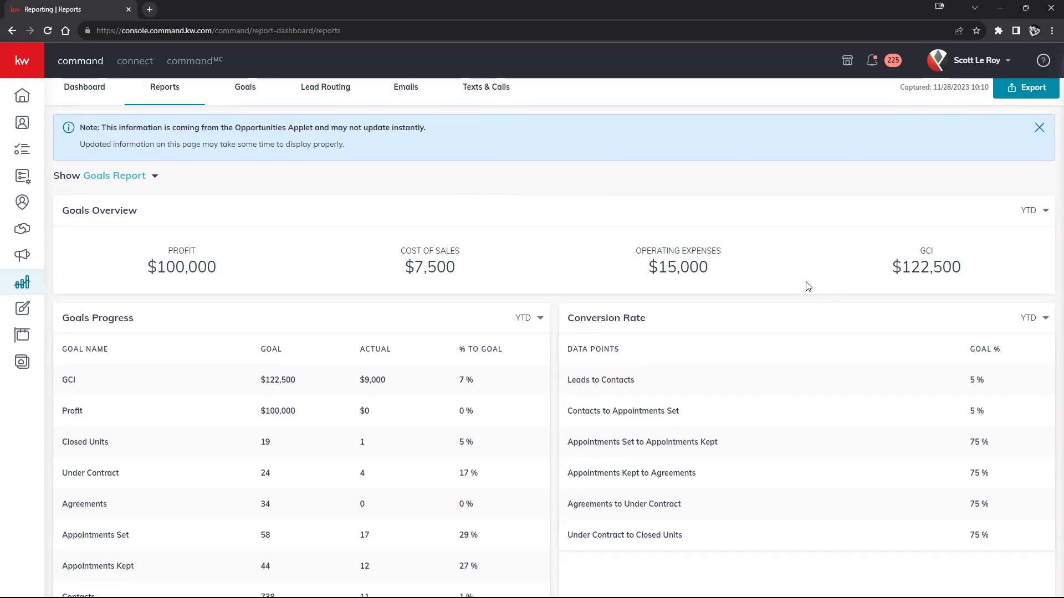
pyautogui.scroll(1, 598, 357)
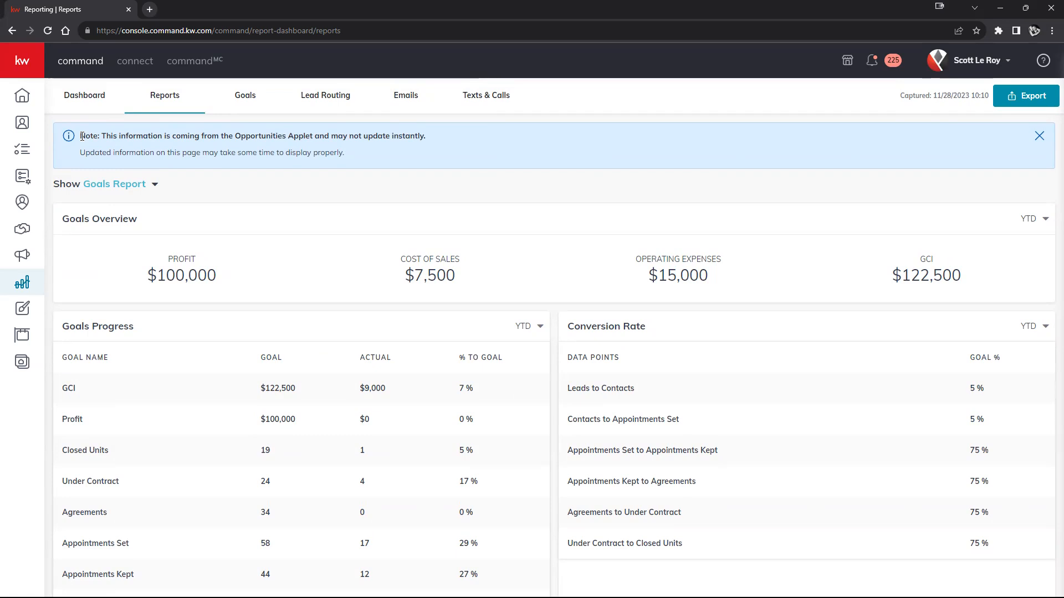
# - Highlight the note about where the report's information comes from and how quickly it updates
pyautogui.moveTo(82, 136); pyautogui.dragTo(431, 153)
pyautogui.click(431, 153)
pyautogui.moveTo(101, 135); pyautogui.dragTo(426, 136)
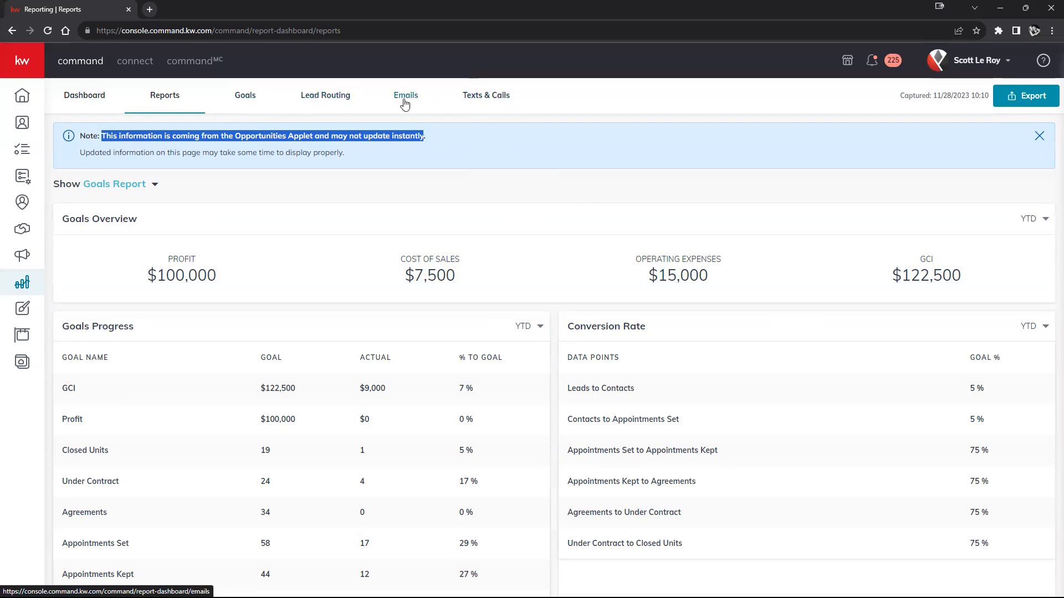
# - Open the Goals page and display the 2024 Goals
pyautogui.click(257, 106)
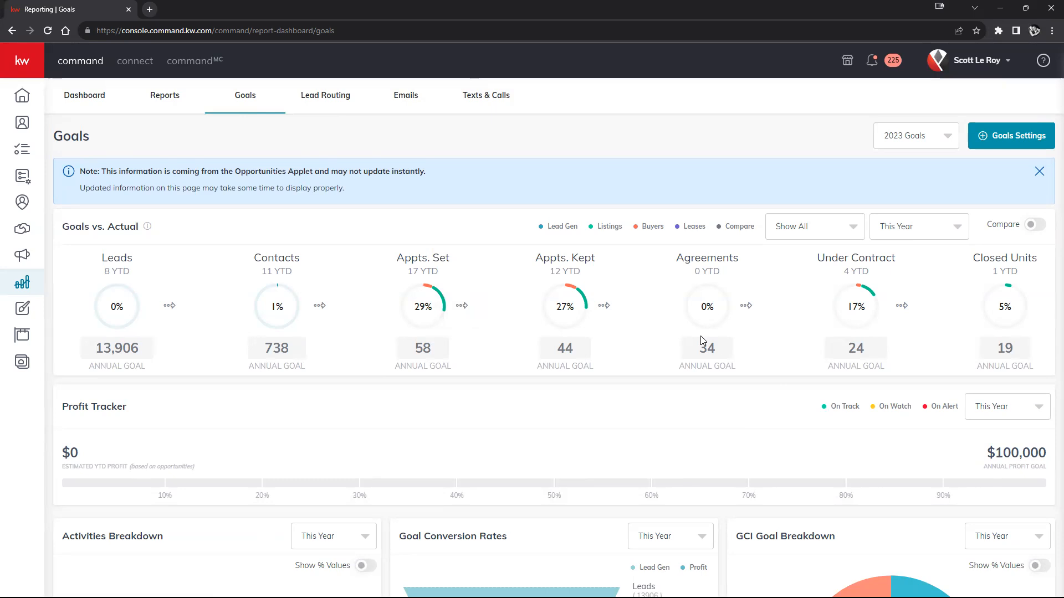
pyautogui.moveTo(53, 138); pyautogui.dragTo(95, 141)
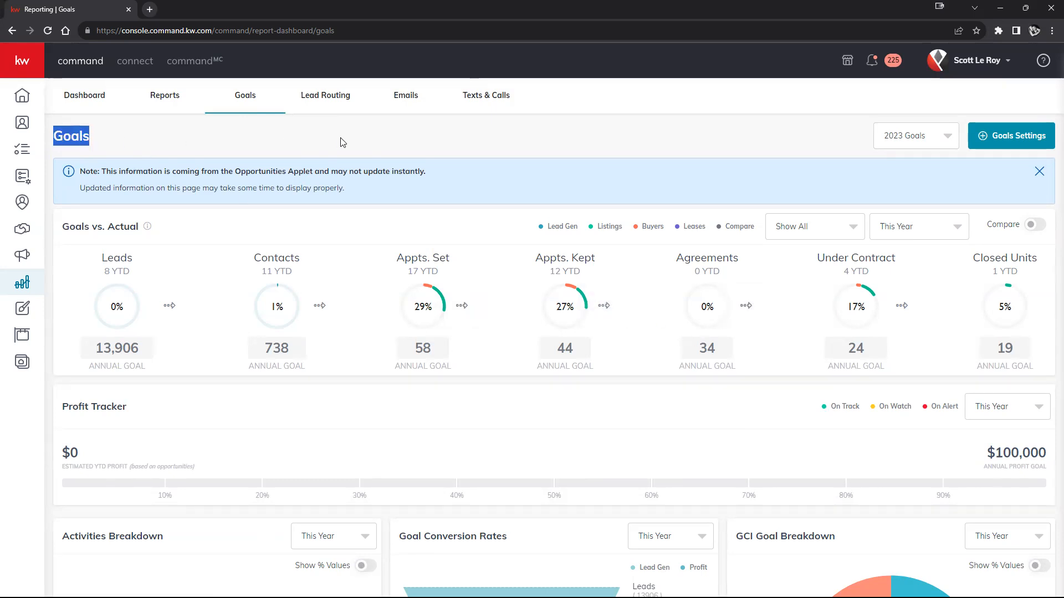
pyautogui.click(951, 141)
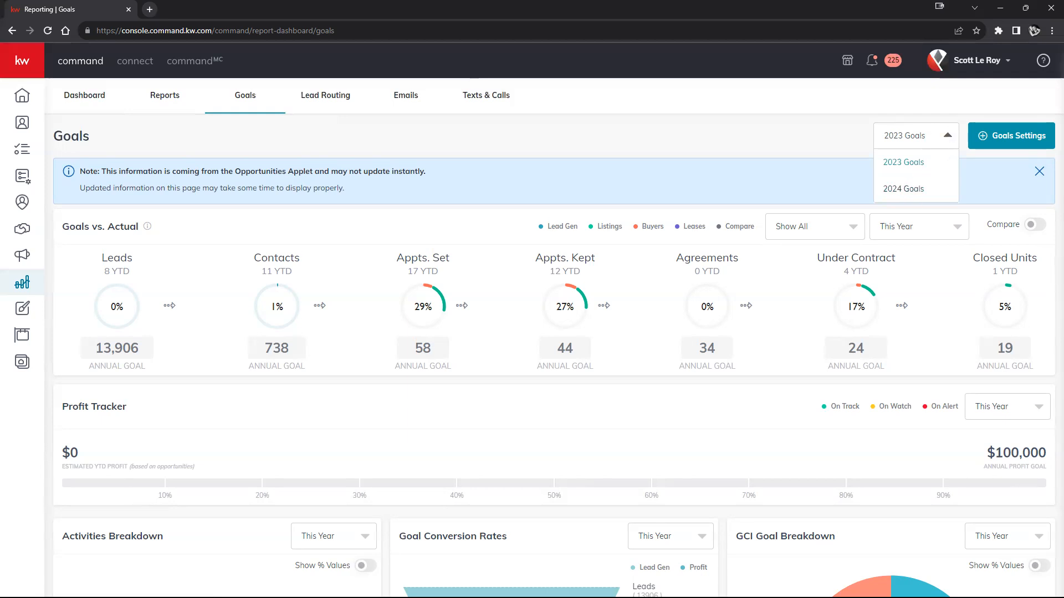
pyautogui.click(944, 138)
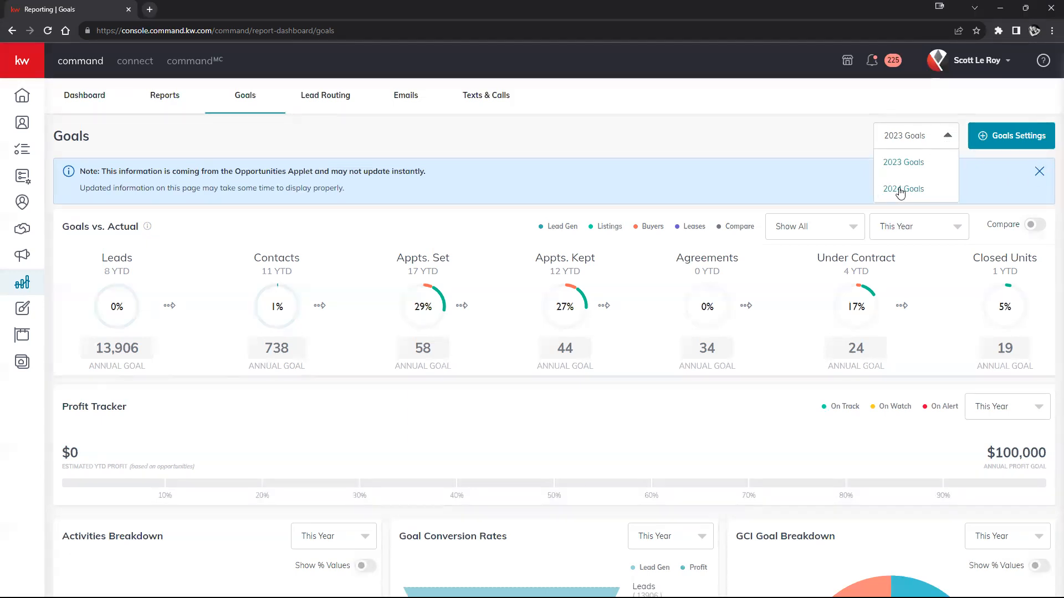
pyautogui.click(903, 190)
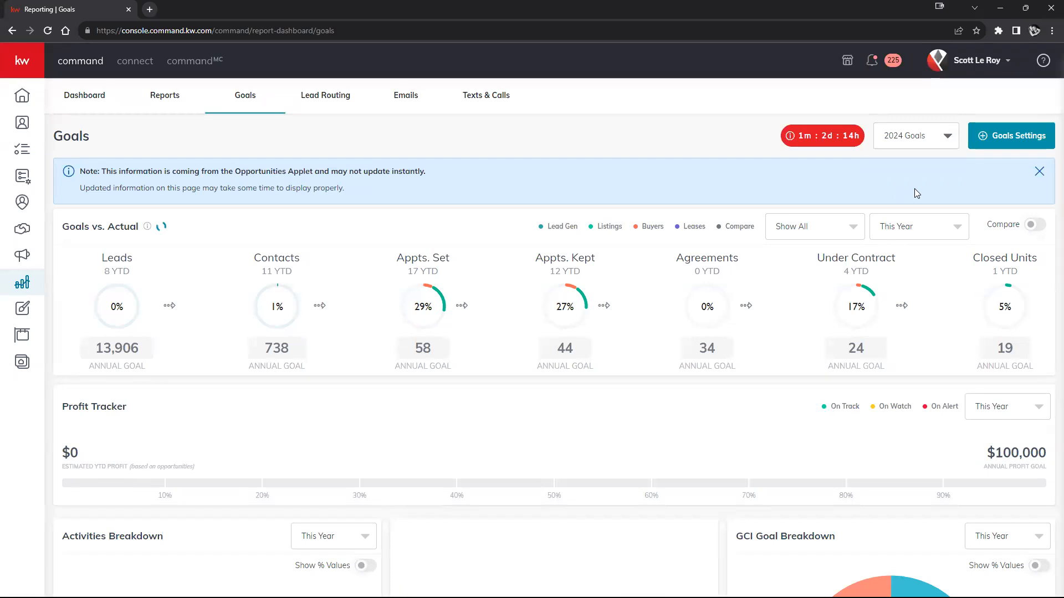
pyautogui.moveTo(794, 137)
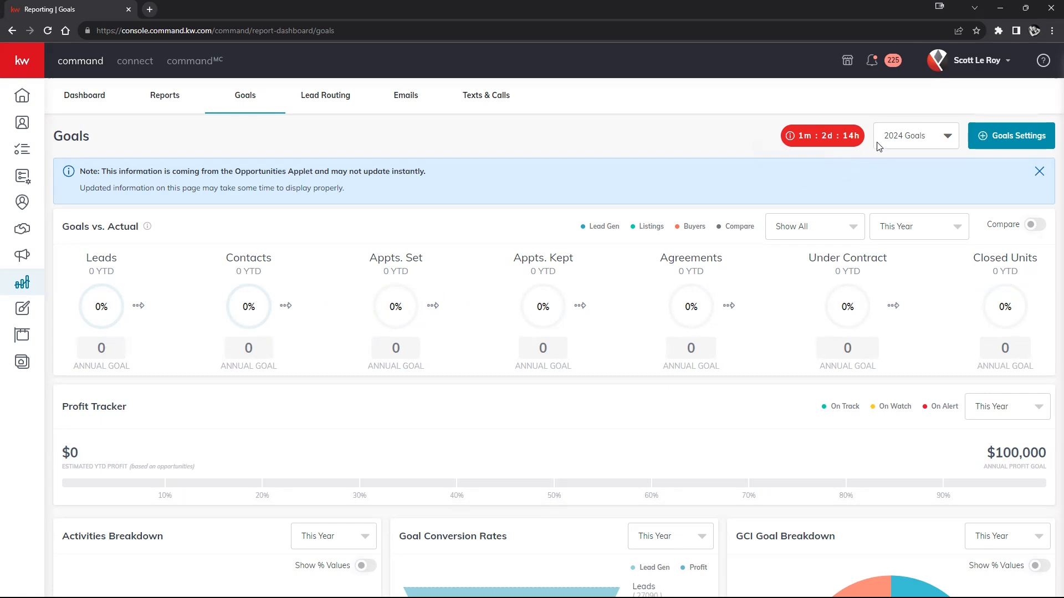
# - Show the 2023 Goals again for comparison and return to the 2024 Goals
pyautogui.click(920, 142)
pyautogui.click(905, 162)
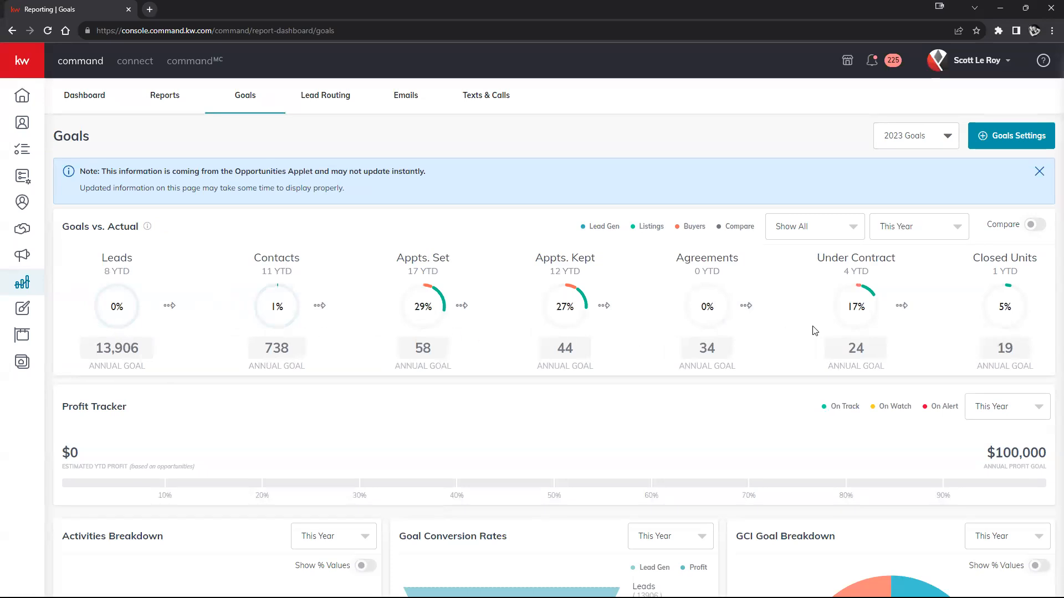
pyautogui.click(899, 144)
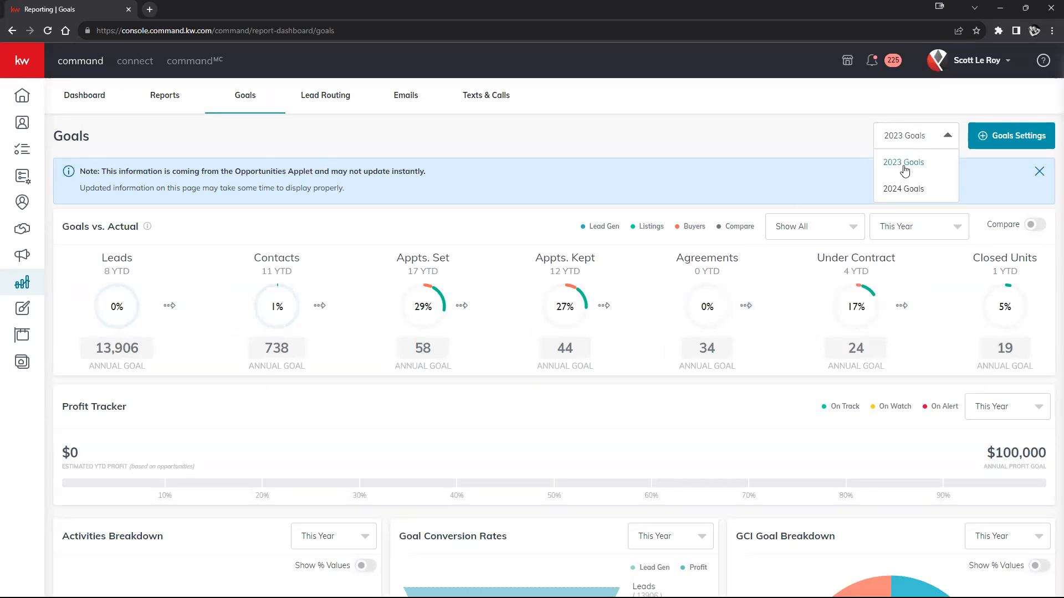
pyautogui.click(905, 188)
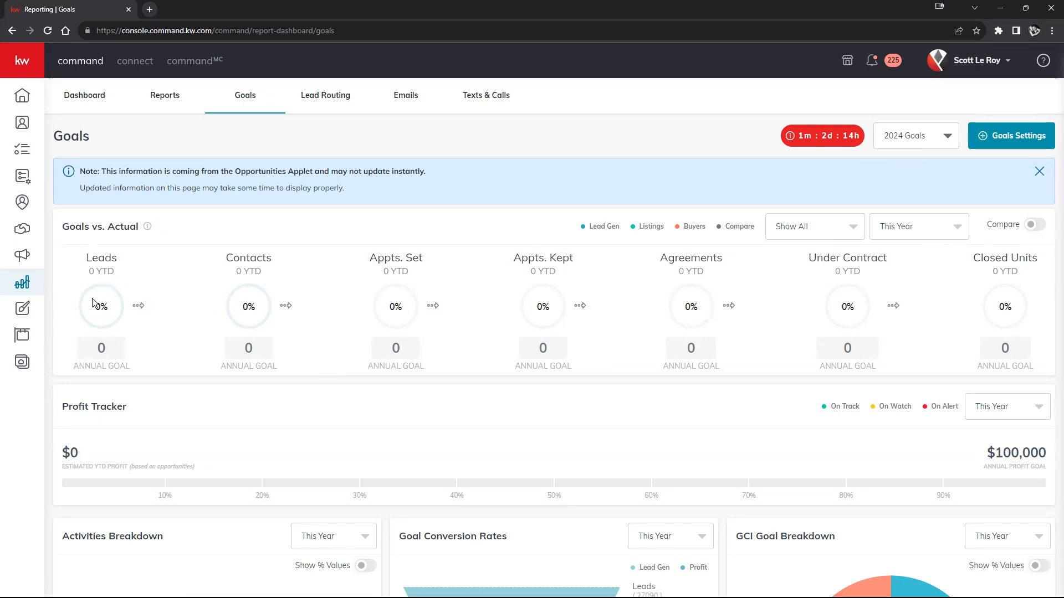
# - Examine each Goals vs. Actual stage for 2024, from Leads and Contacts through appointments and agreements to Closed Units
pyautogui.moveTo(84, 259); pyautogui.dragTo(113, 261)
pyautogui.doubleClick(235, 260)
pyautogui.moveTo(370, 257); pyautogui.dragTo(450, 262)
pyautogui.moveTo(518, 258); pyautogui.dragTo(743, 262)
pyautogui.moveTo(810, 258); pyautogui.dragTo(887, 267)
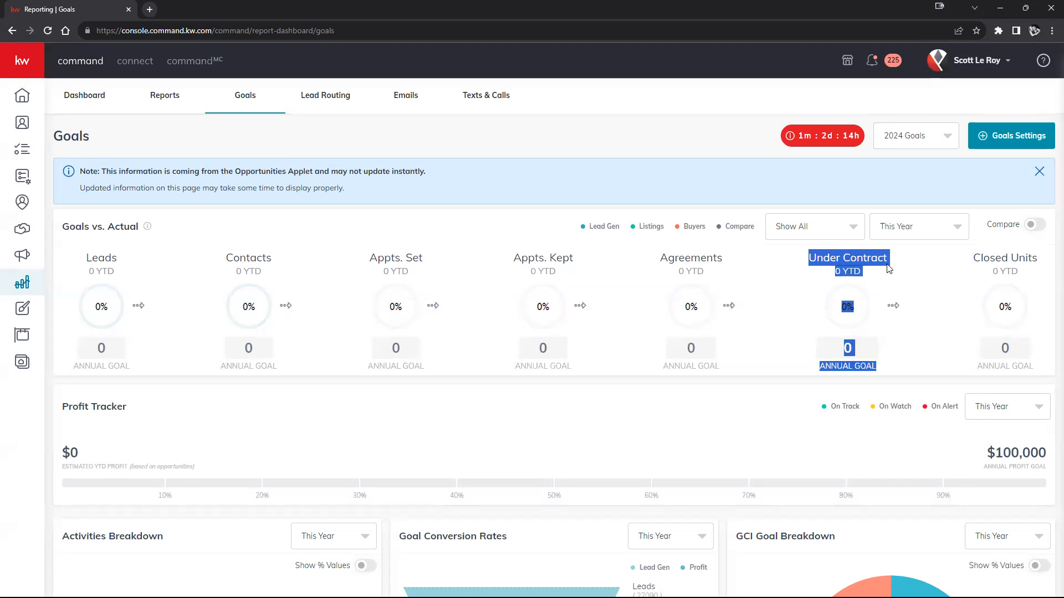
pyautogui.click(980, 256)
pyautogui.tripleClick(979, 256)
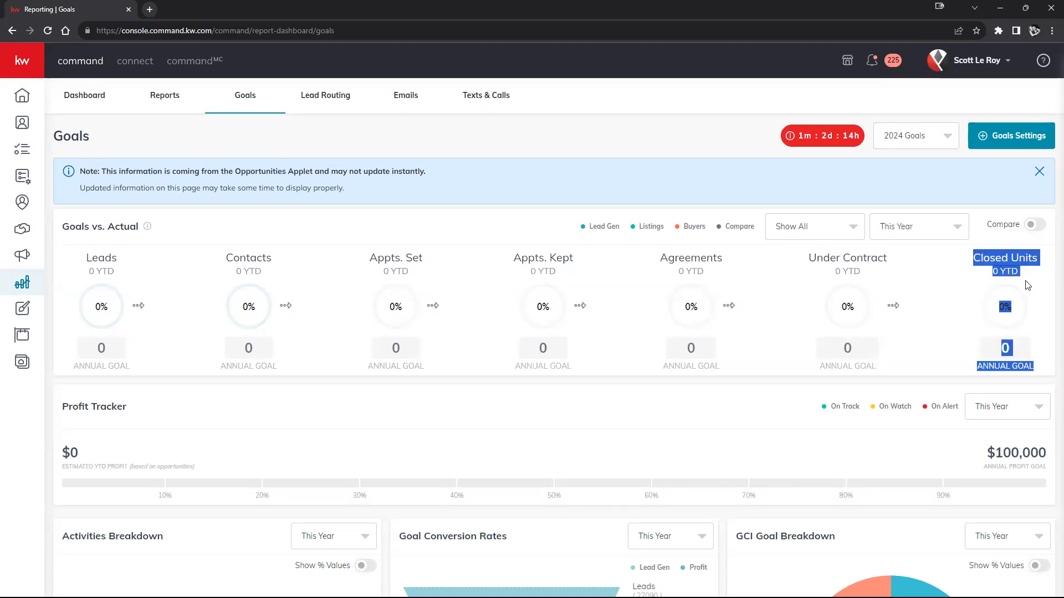
pyautogui.click(1040, 273)
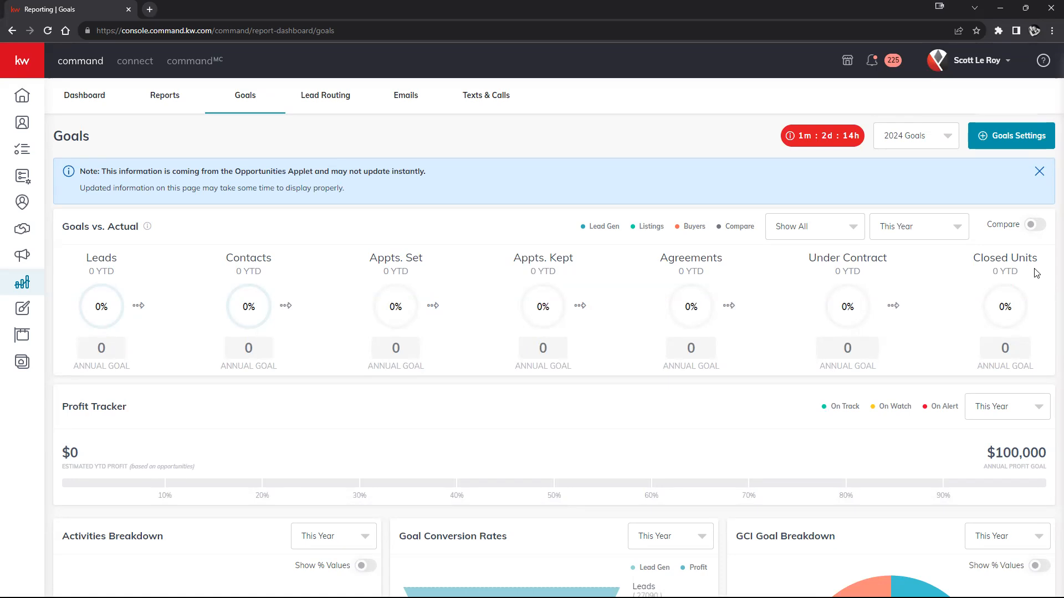
# - Turn on comparison for Goals vs. Actual to view its options, and turn it off again
pyautogui.moveTo(558, 310)
pyautogui.click(1032, 226)
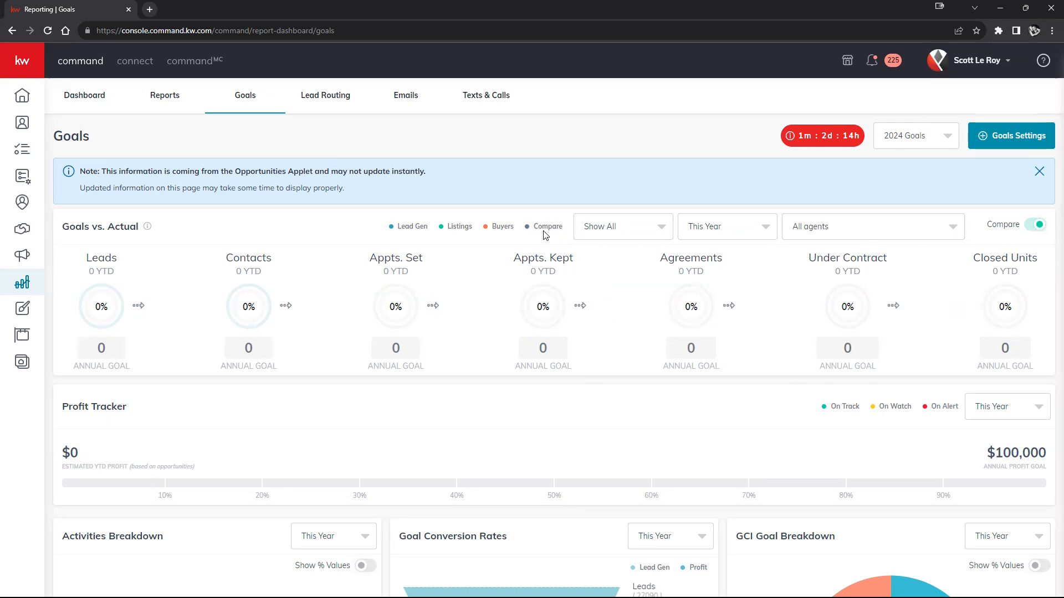
pyautogui.click(1033, 225)
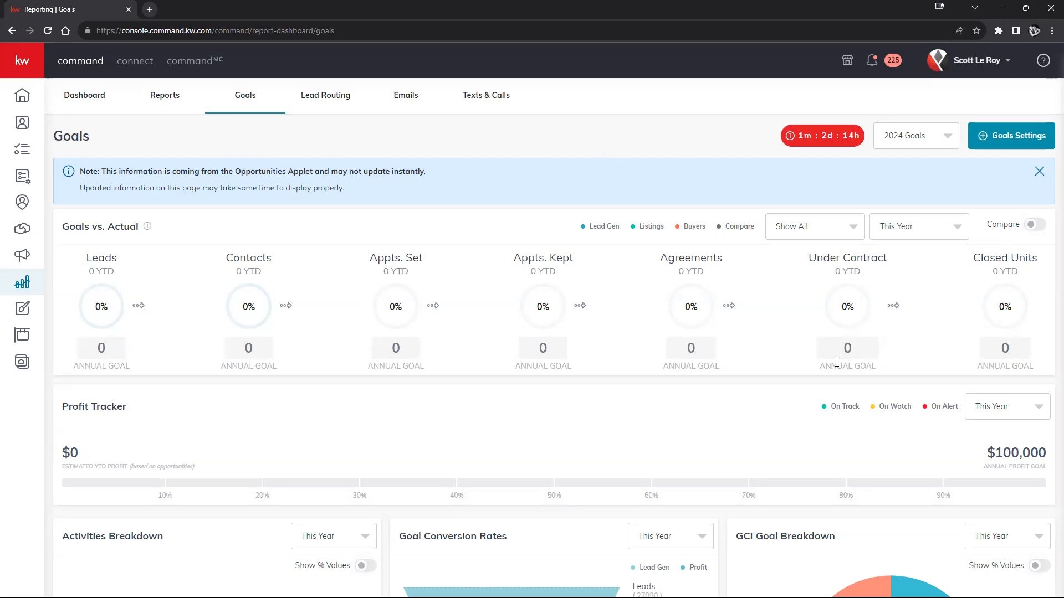
# - Examine the Profit Tracker and the Activities Breakdown for 2024, including the breakdown's time period options
pyautogui.scroll(-2, 489, 356)
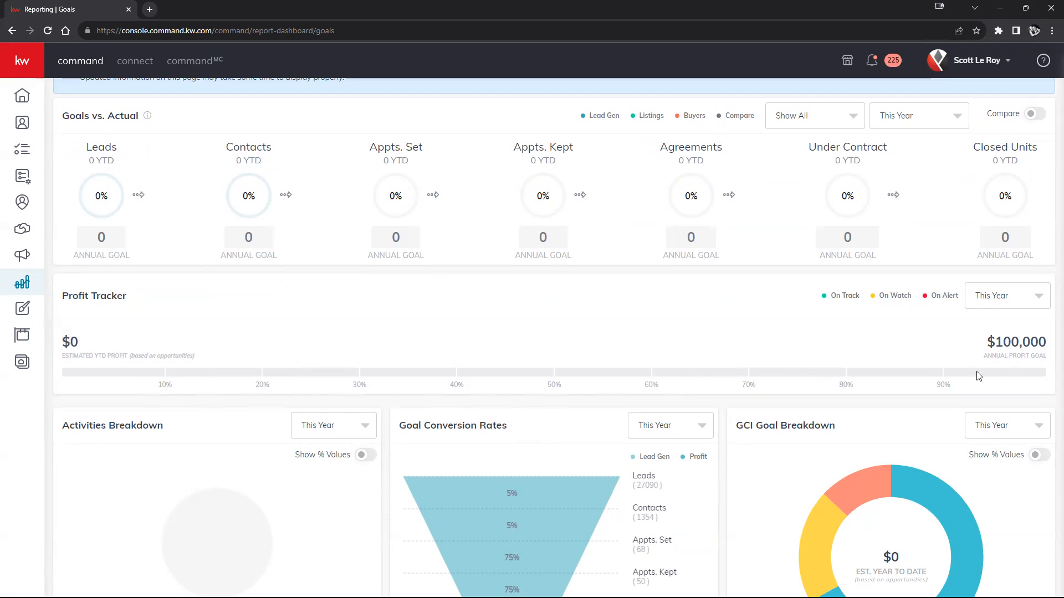
pyautogui.moveTo(839, 298)
pyautogui.scroll(-2, 596, 369)
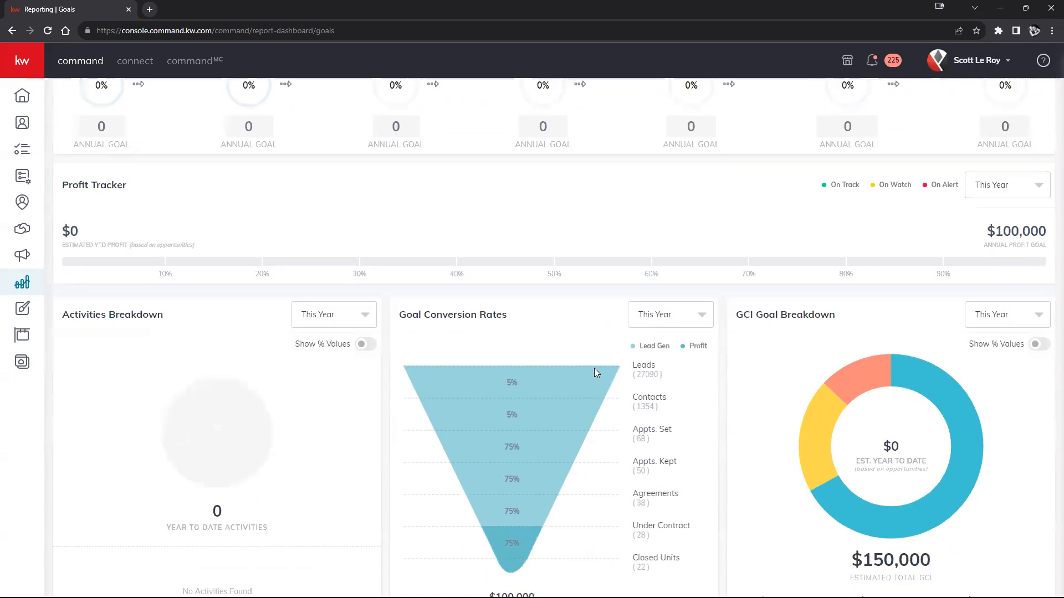
pyautogui.scroll(-1, 597, 376)
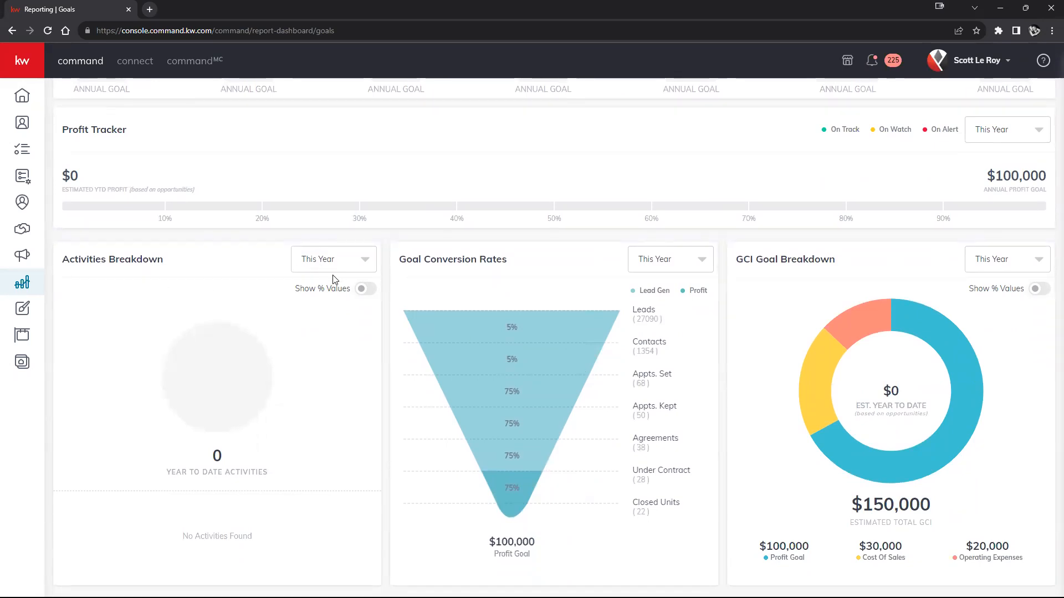
pyautogui.click(355, 260)
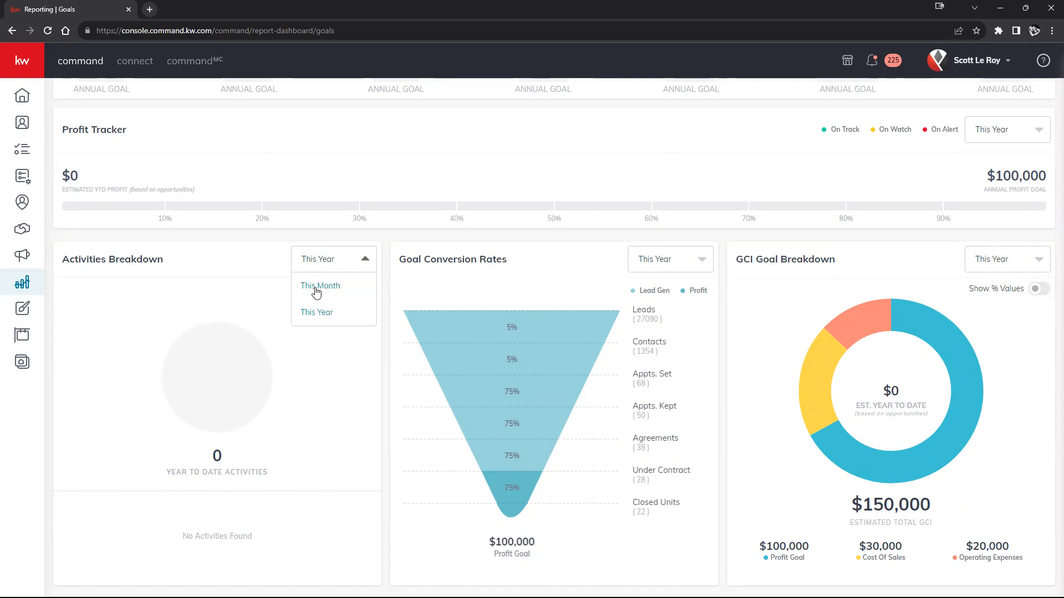
pyautogui.click(281, 342)
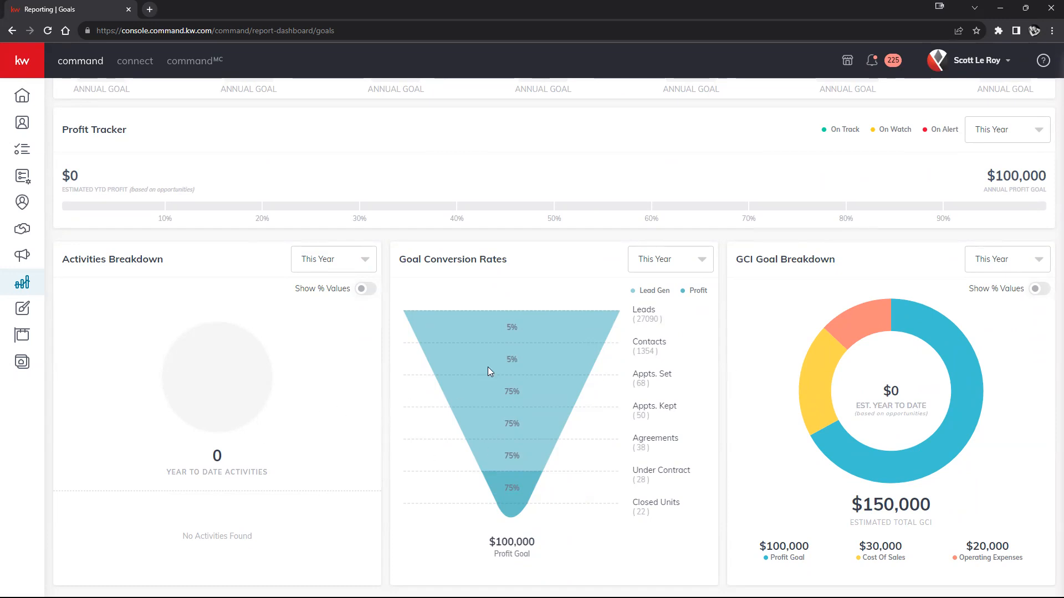
# - Examine the Goal Conversion Rates funnel and the GCI Goal Breakdown with its profit goal, cost of sales and operating expenses
pyautogui.moveTo(831, 344)
pyautogui.scroll(5, 906, 269)
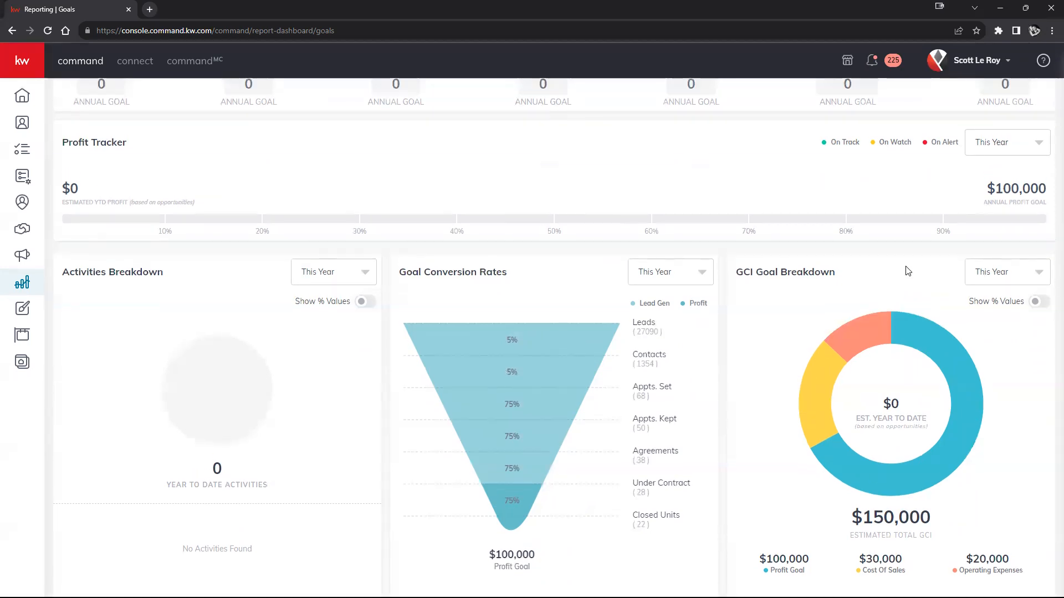
pyautogui.scroll(-5, 887, 388)
pyautogui.moveTo(894, 487)
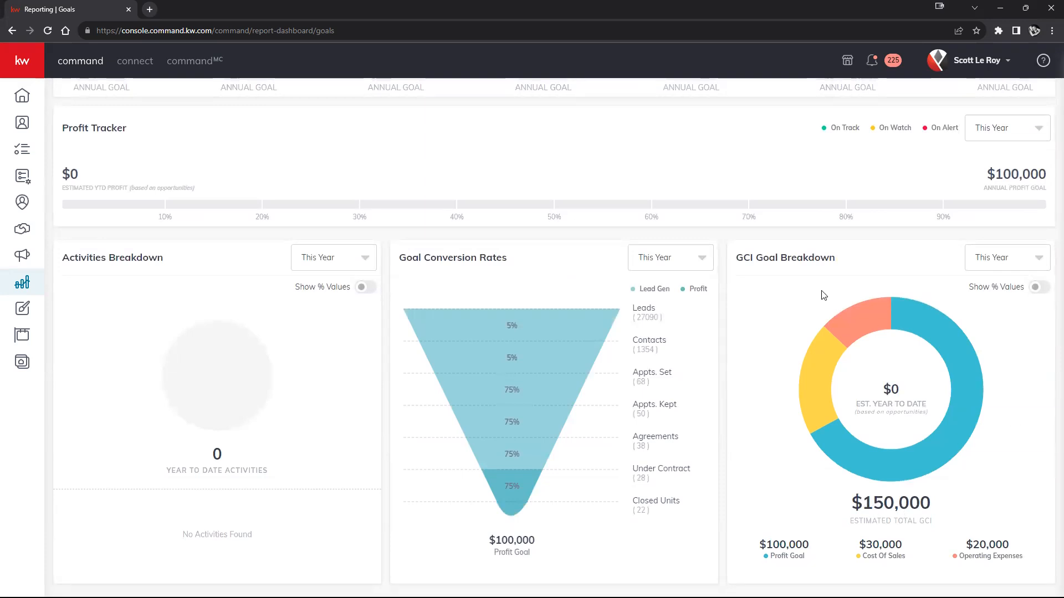
pyautogui.moveTo(950, 354)
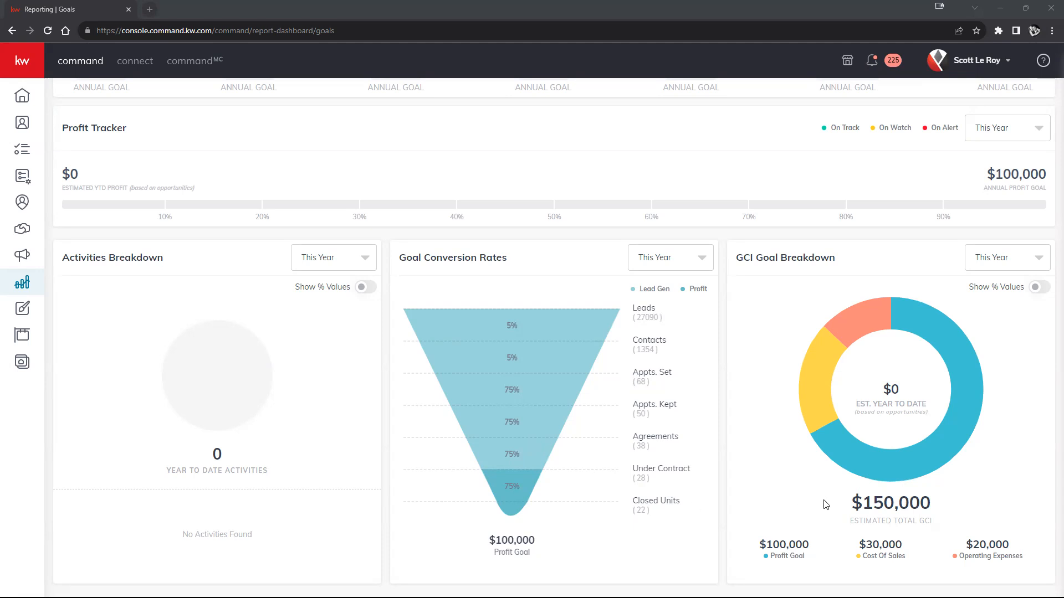
pyautogui.scroll(1, 824, 504)
pyautogui.scroll(3, 824, 500)
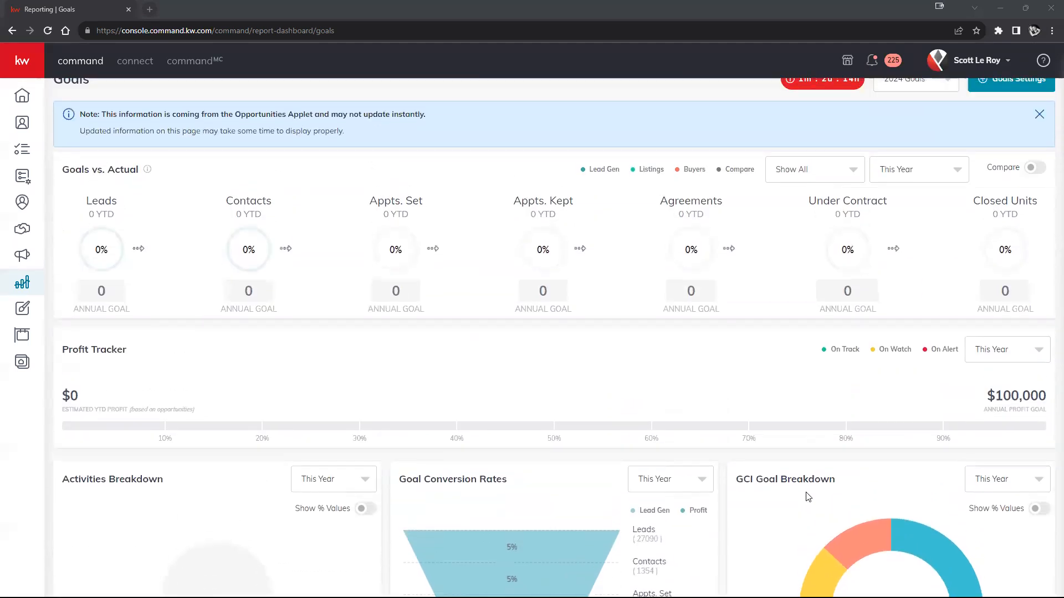
pyautogui.scroll(-3, 872, 375)
# - Start the Set Goals guide from the goals settings and choose Next Year (2024) as the goal year
pyautogui.moveTo(871, 379)
pyautogui.scroll(1, 871, 381)
pyautogui.scroll(2, 803, 299)
pyautogui.moveTo(832, 263)
pyautogui.scroll(1, 831, 264)
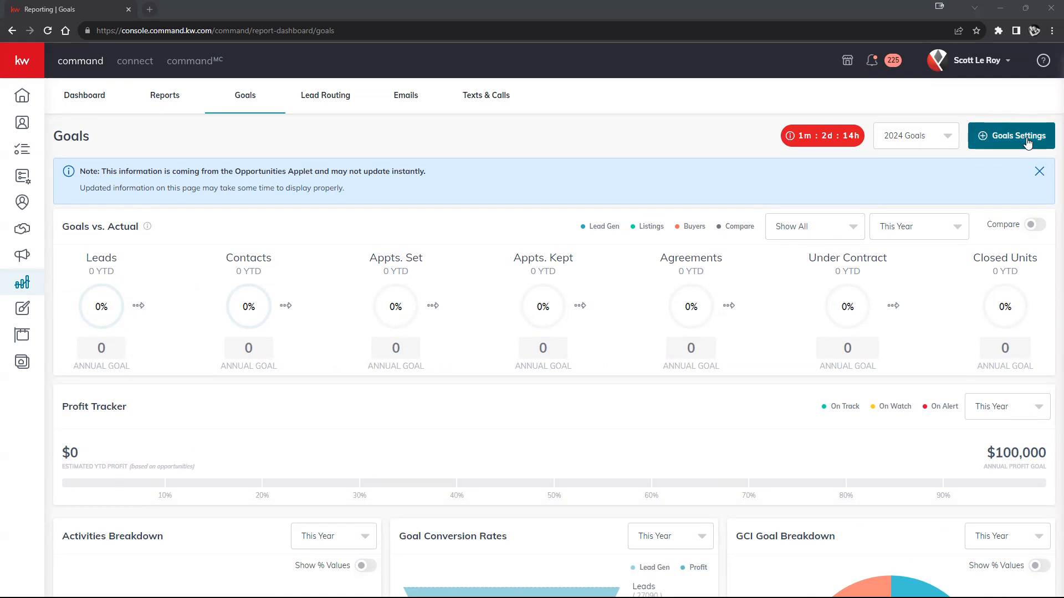
pyautogui.click(1027, 142)
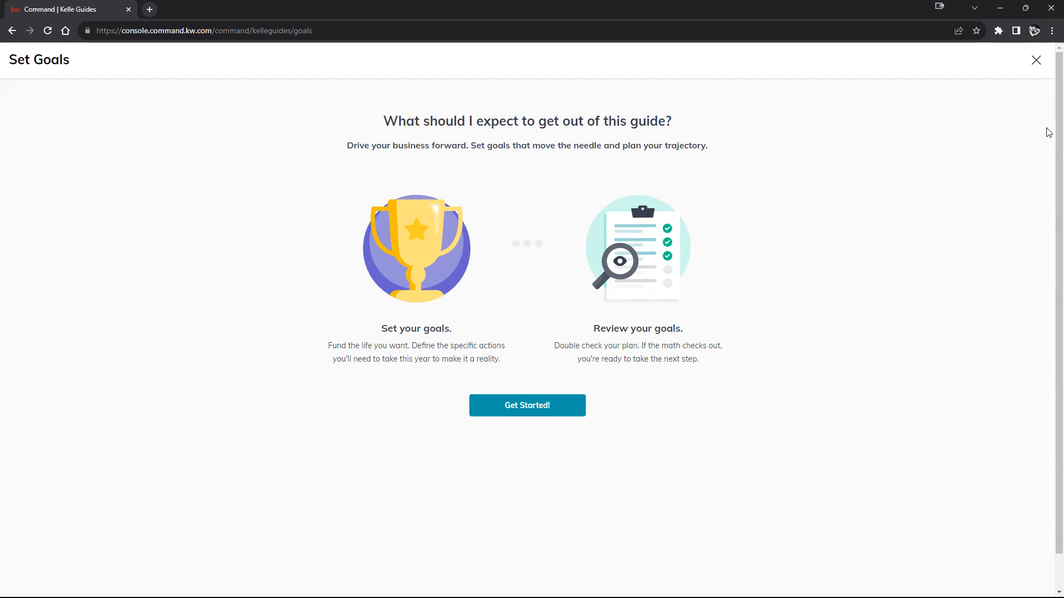
pyautogui.click(535, 409)
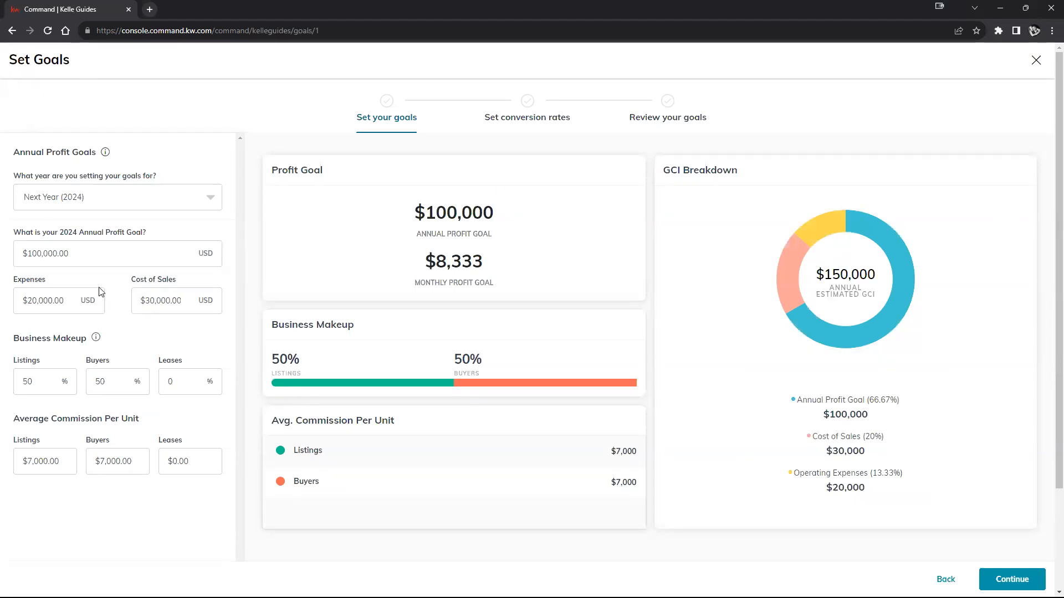
pyautogui.click(108, 198)
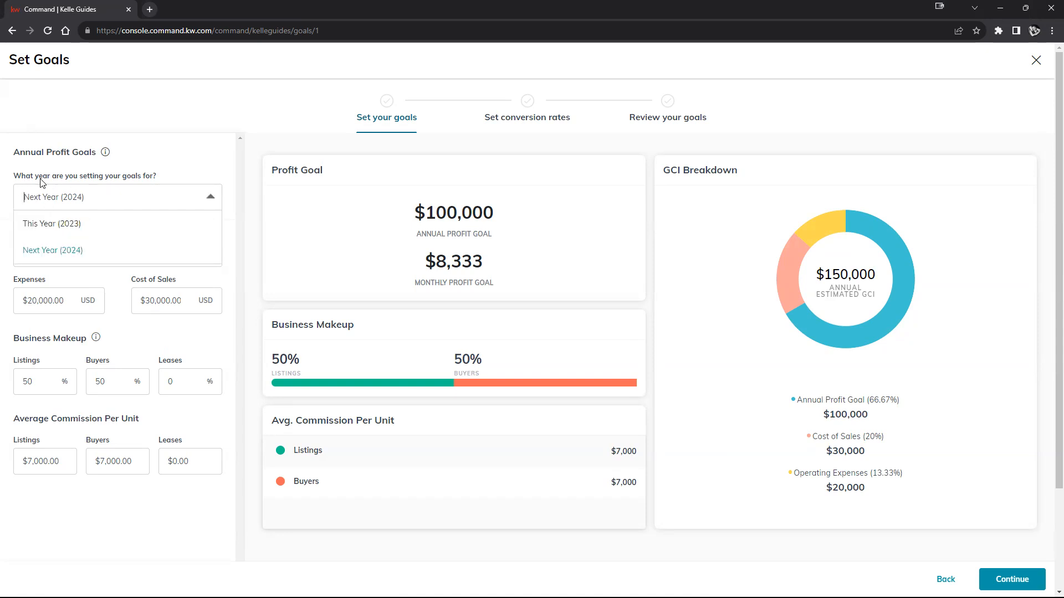
pyautogui.click(57, 254)
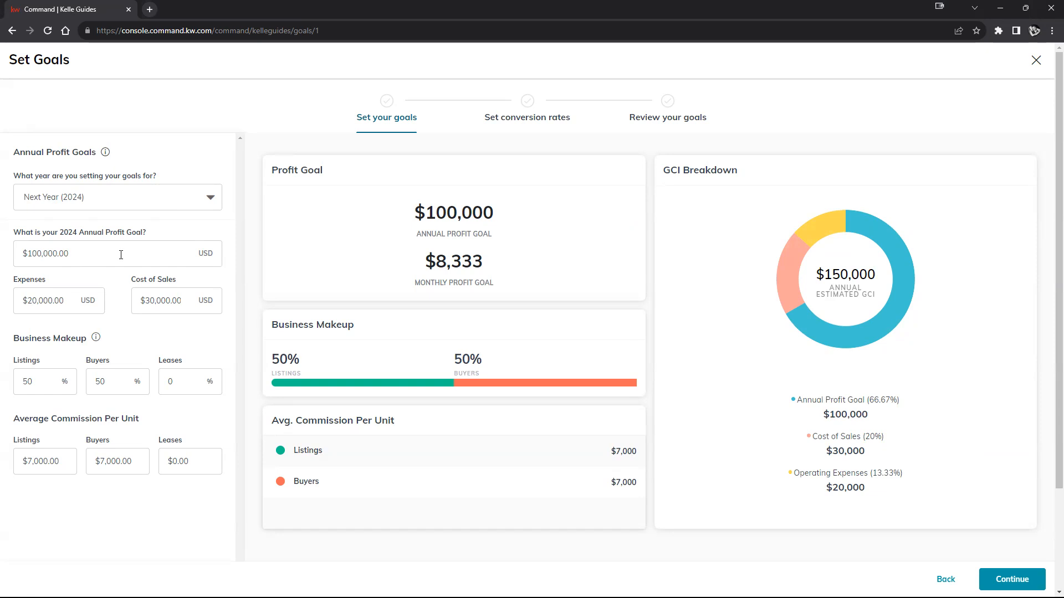
# - Review the 2024 annual profit goal along with the Expenses and Cost of Sales entries below it
pyautogui.moveTo(93, 245); pyautogui.dragTo(27, 253)
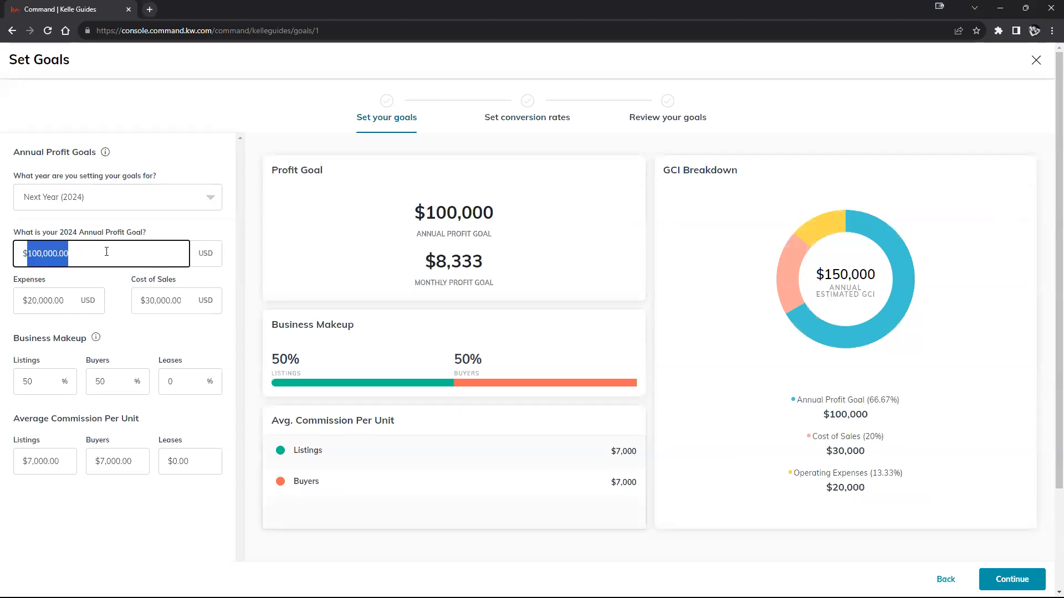
pyautogui.click(116, 288)
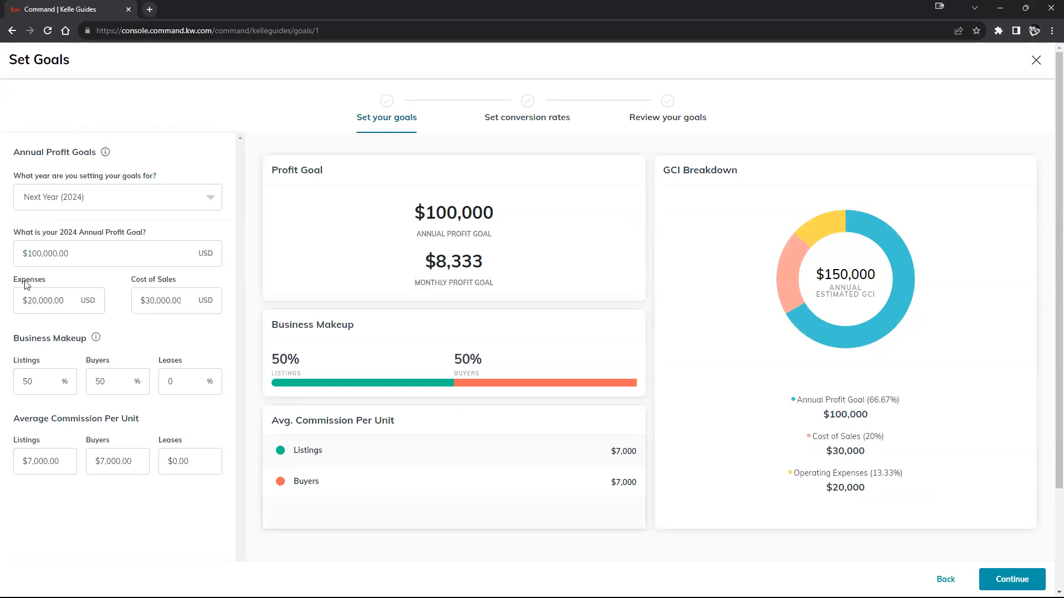
pyautogui.click(161, 283)
pyautogui.click(89, 277)
pyautogui.click(72, 253)
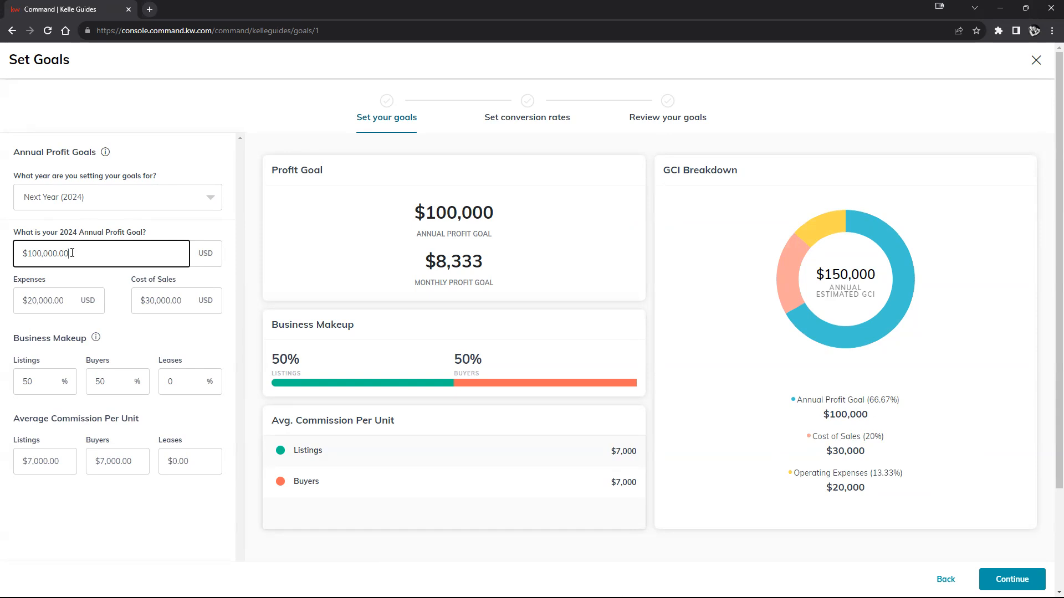
# - Set the annual expenses for the 2024 goals to $12,000
pyautogui.click(72, 294)
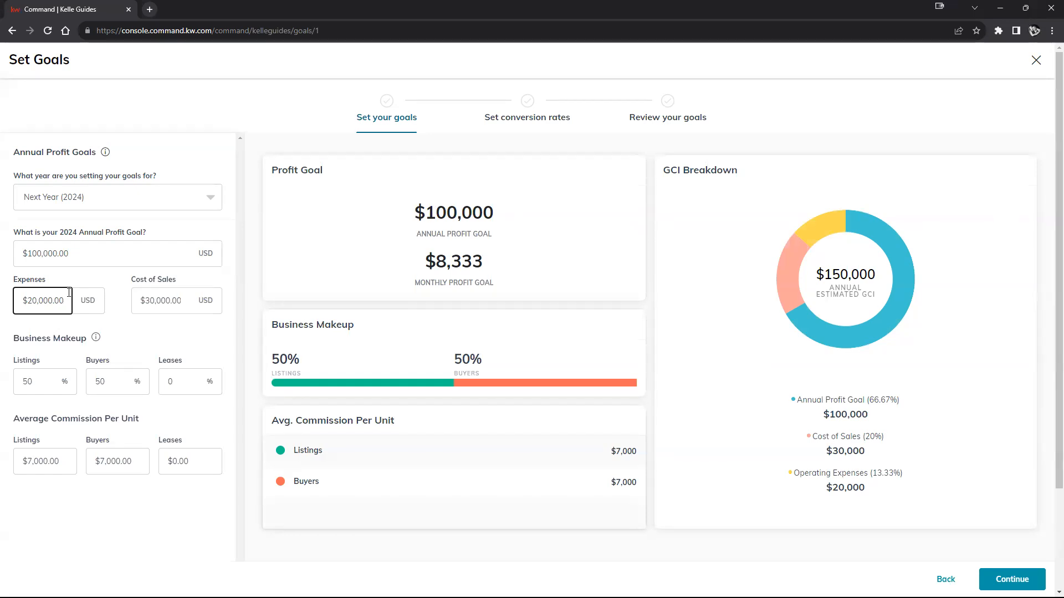
pyautogui.doubleClick(34, 299)
pyautogui.click(50, 301)
pyautogui.write('120')
pyautogui.doubleClick(54, 302)
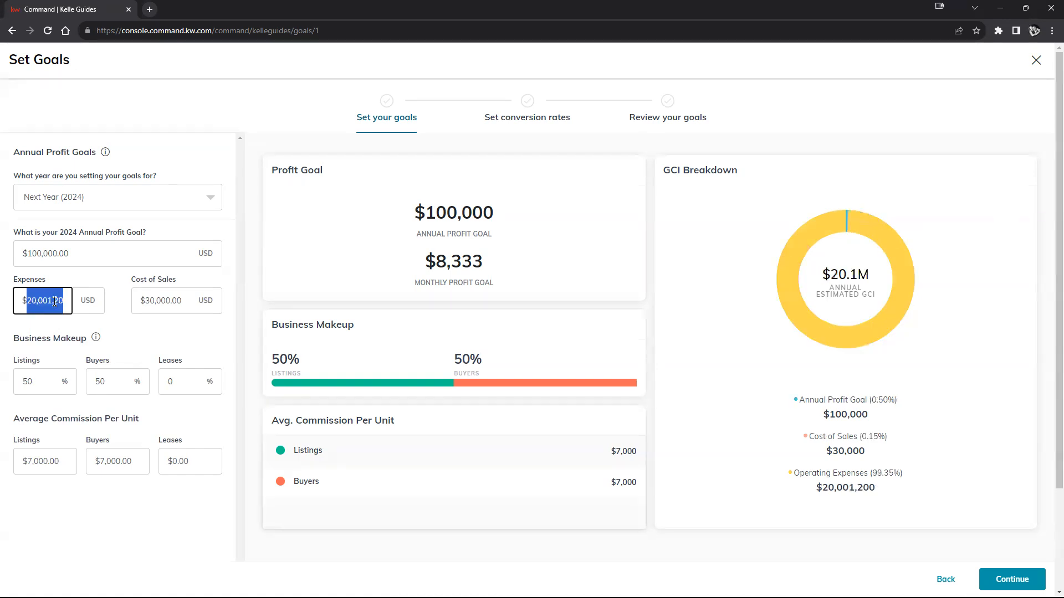
pyautogui.write('12000')
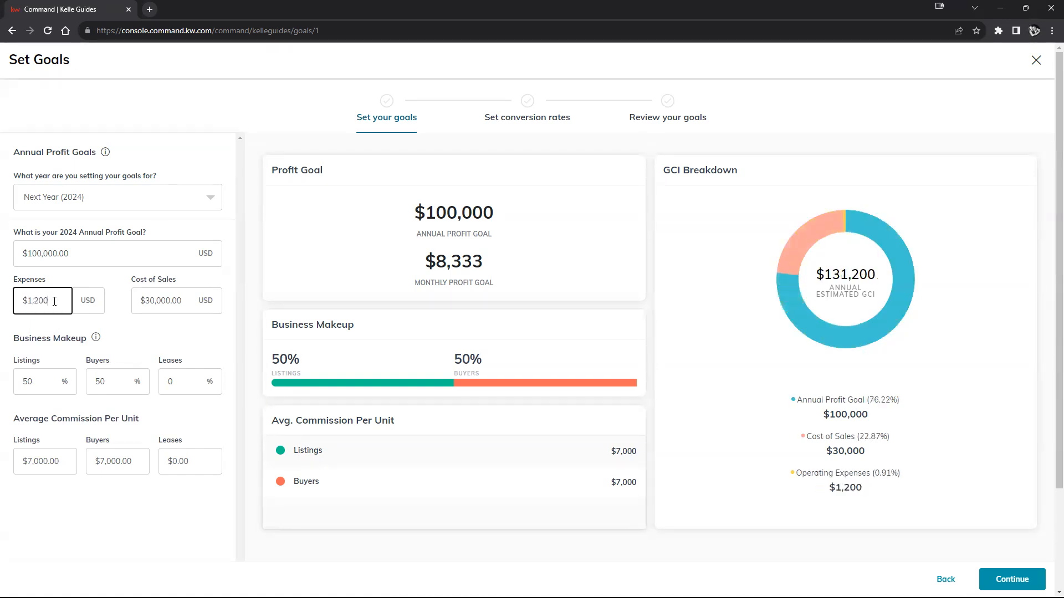
pyautogui.click(127, 282)
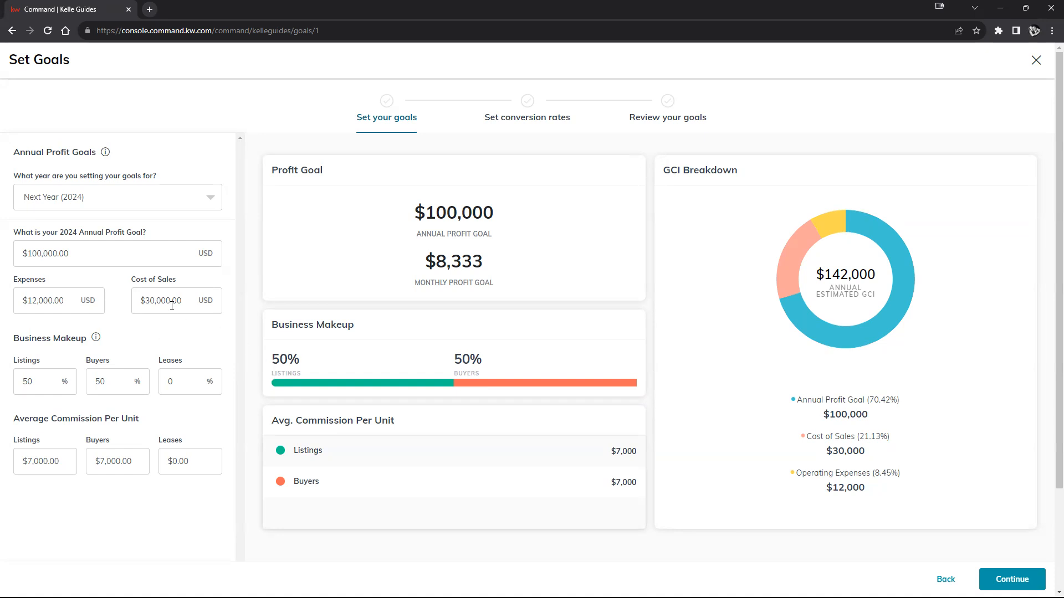
# - Set the cost of sales for the 2024 goals to $21,000
pyautogui.click(156, 301)
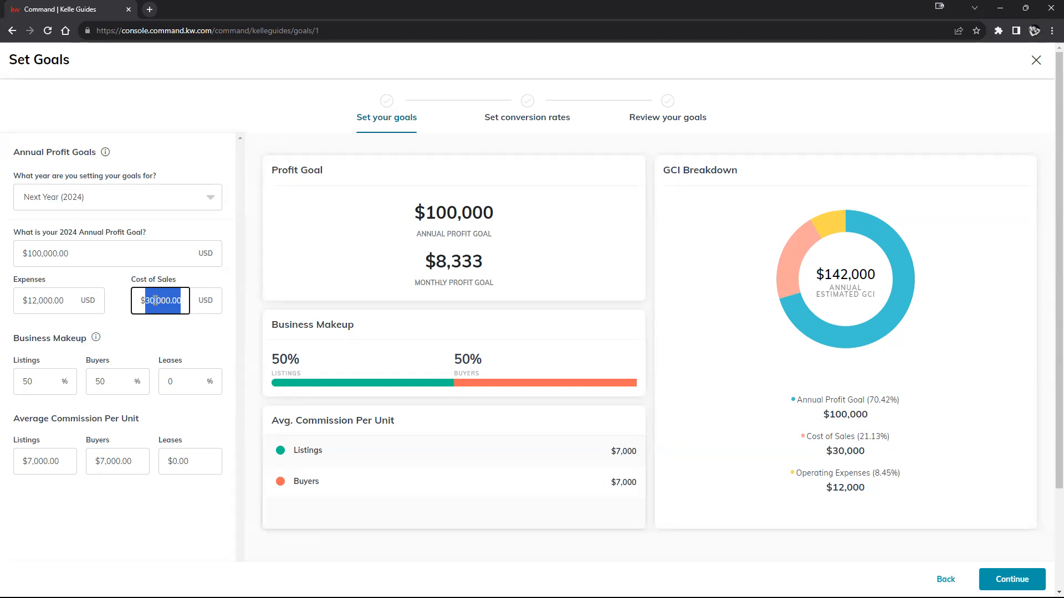
pyautogui.write('21,000')
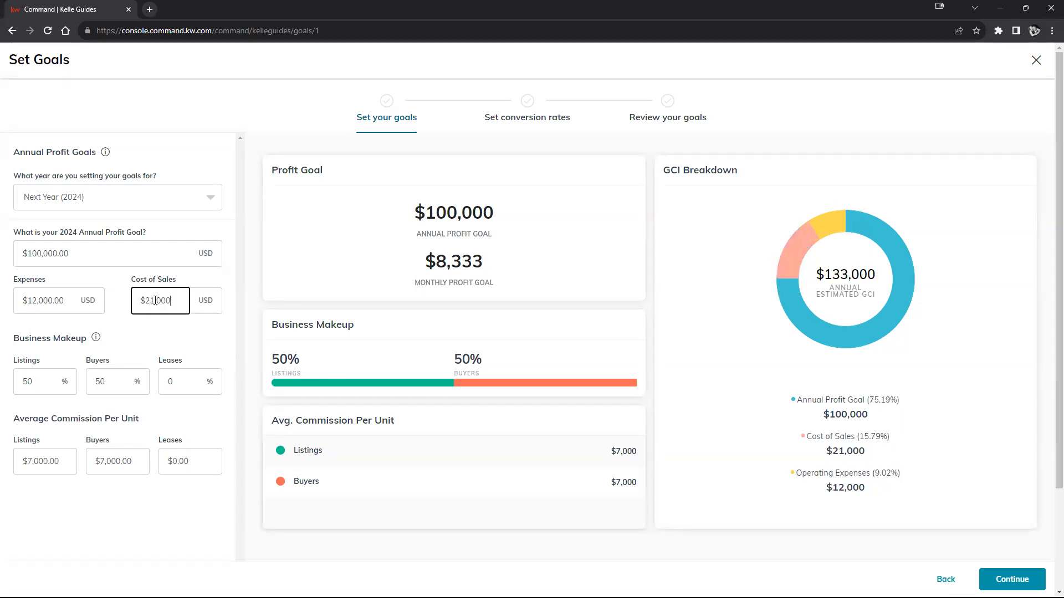
pyautogui.click(199, 345)
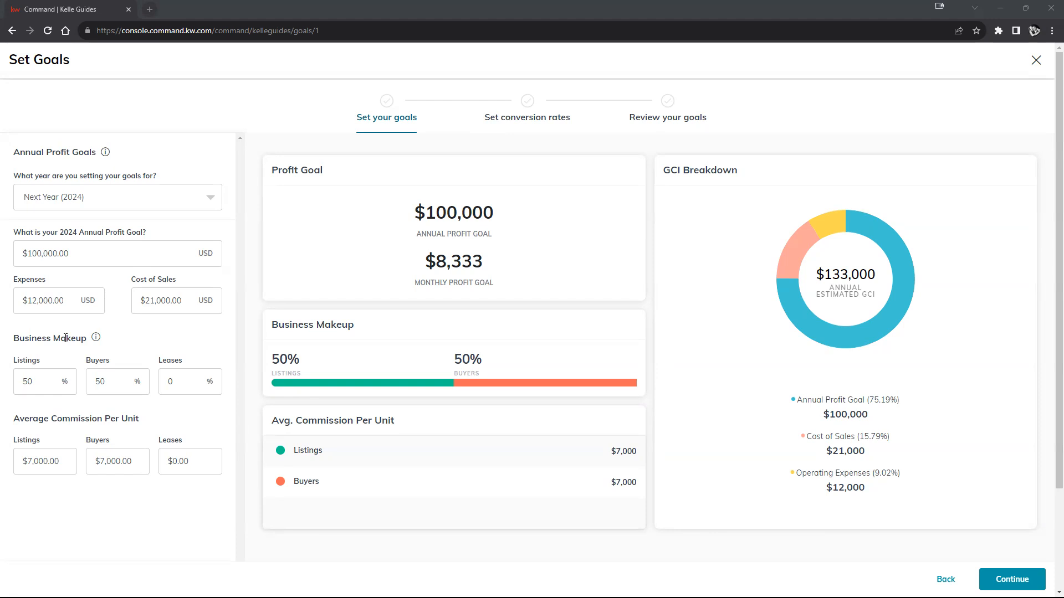
# - Set the business makeup to 60% buyers and 40% listings
pyautogui.doubleClick(105, 383)
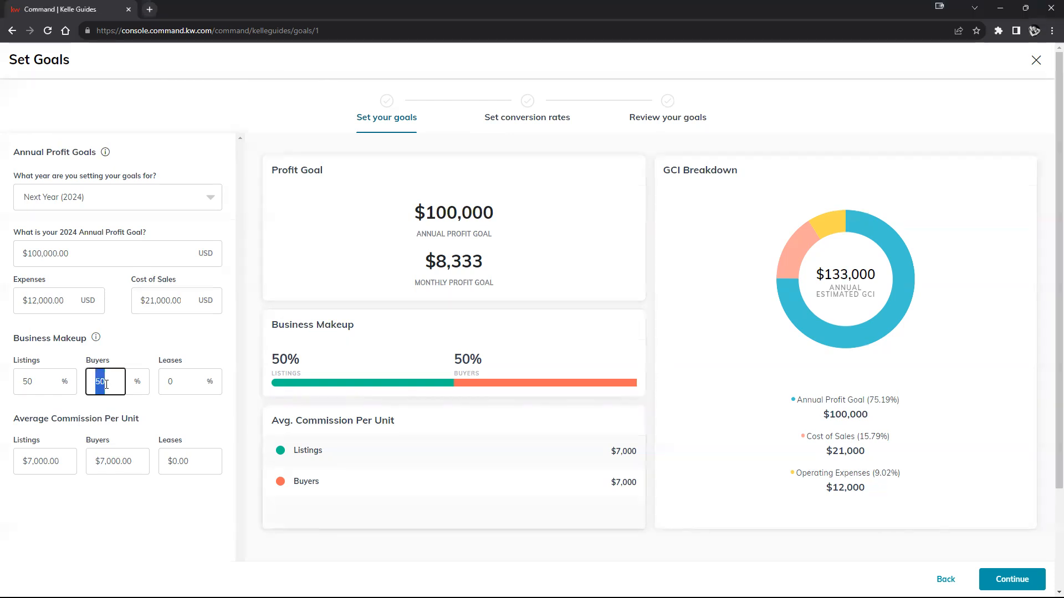
pyautogui.write('60')
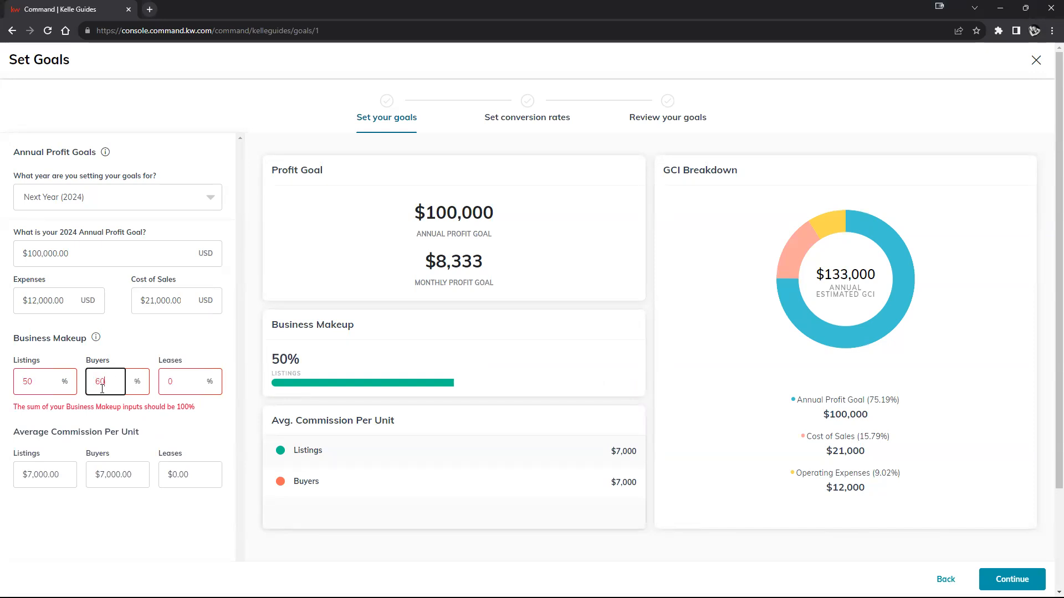
pyautogui.doubleClick(33, 384)
pyautogui.write('40')
pyautogui.click(126, 351)
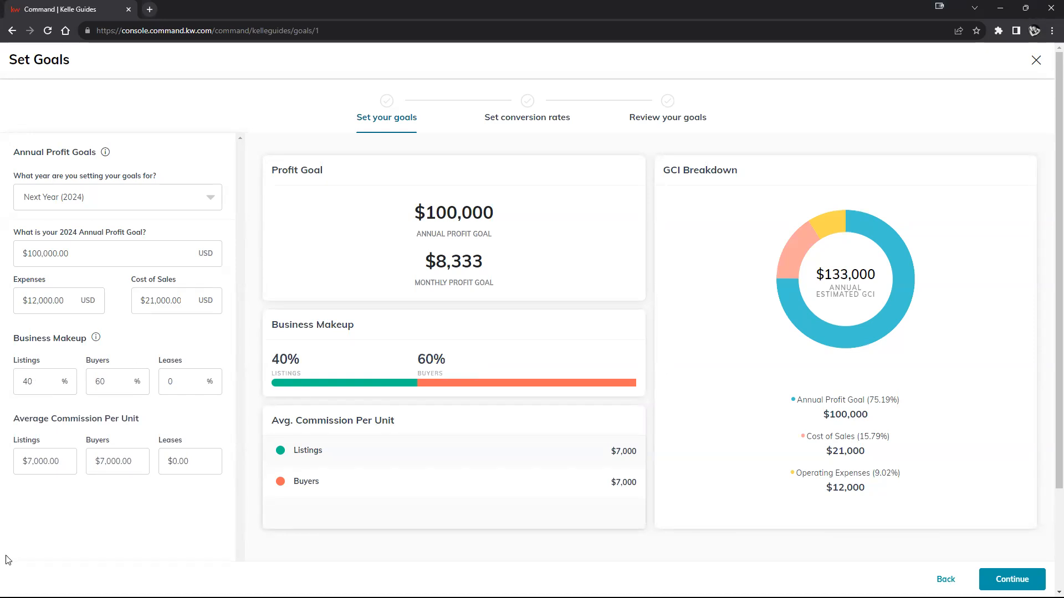
# - Try a business makeup that includes leases, with 30% listings and 10% leases
pyautogui.doubleClick(36, 382)
pyautogui.write('30')
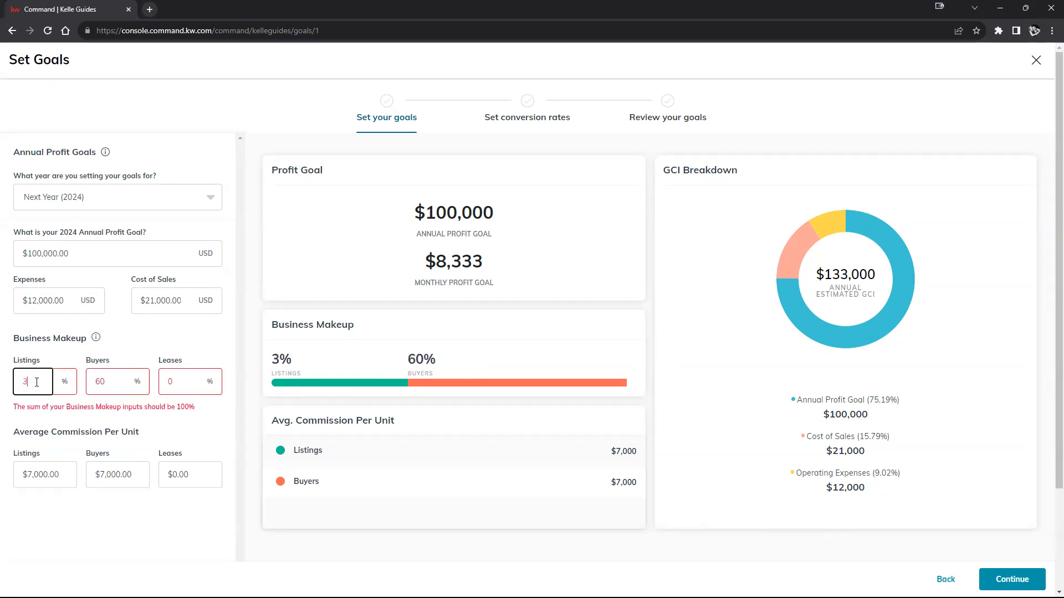
pyautogui.doubleClick(173, 381)
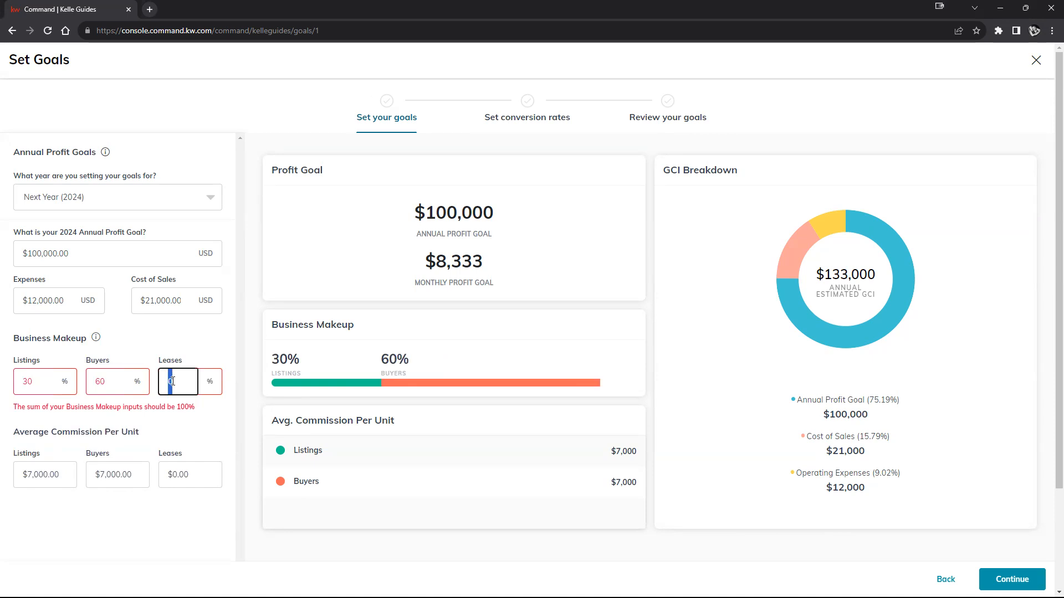
pyautogui.write('10')
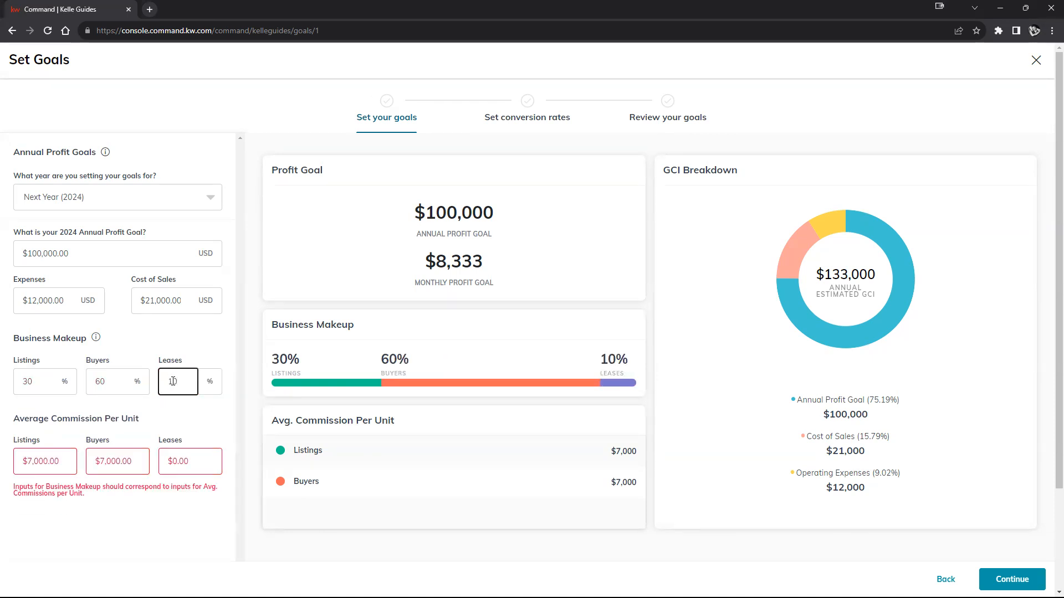
pyautogui.click(188, 413)
# - Return the business makeup to 0% leases and 40% listings
pyautogui.doubleClick(176, 384)
pyautogui.write('0')
pyautogui.doubleClick(34, 379)
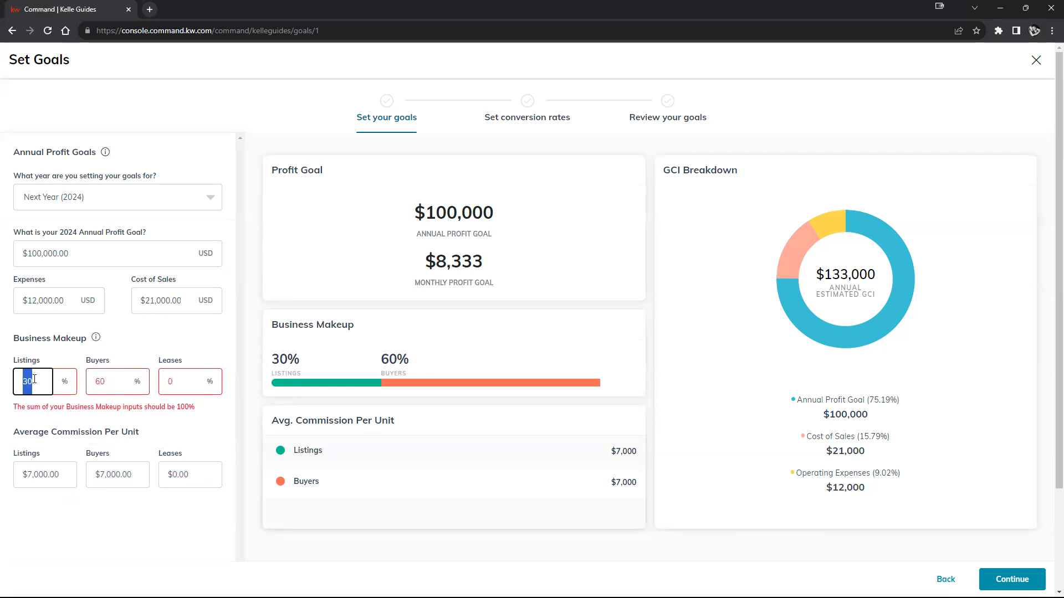
pyautogui.write('40')
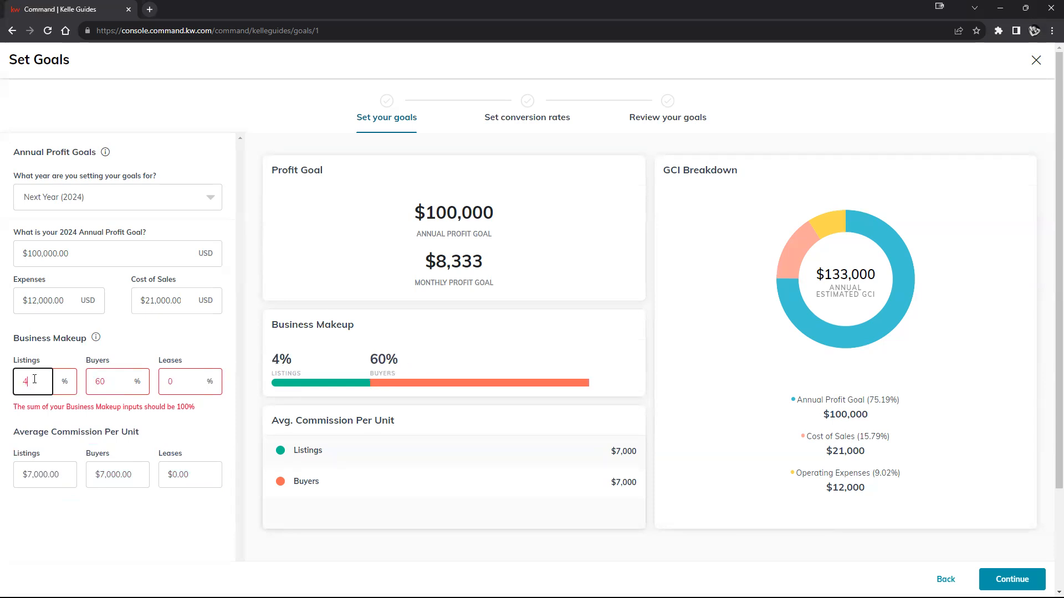
pyautogui.click(123, 353)
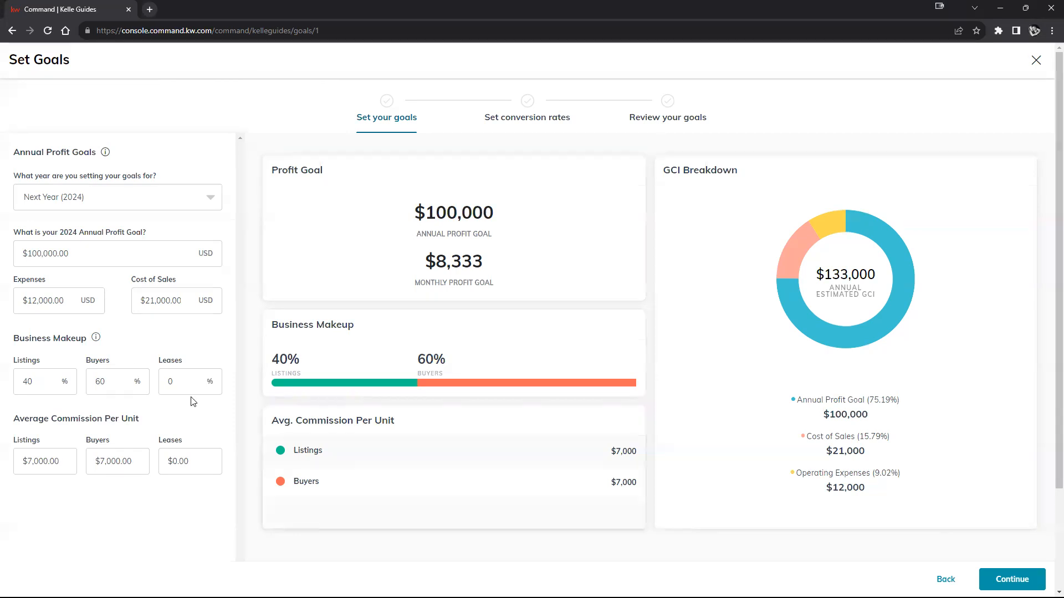
# - Set the average commission per unit to $12,000 for both listings and buyers
pyautogui.scroll(-2, 166, 429)
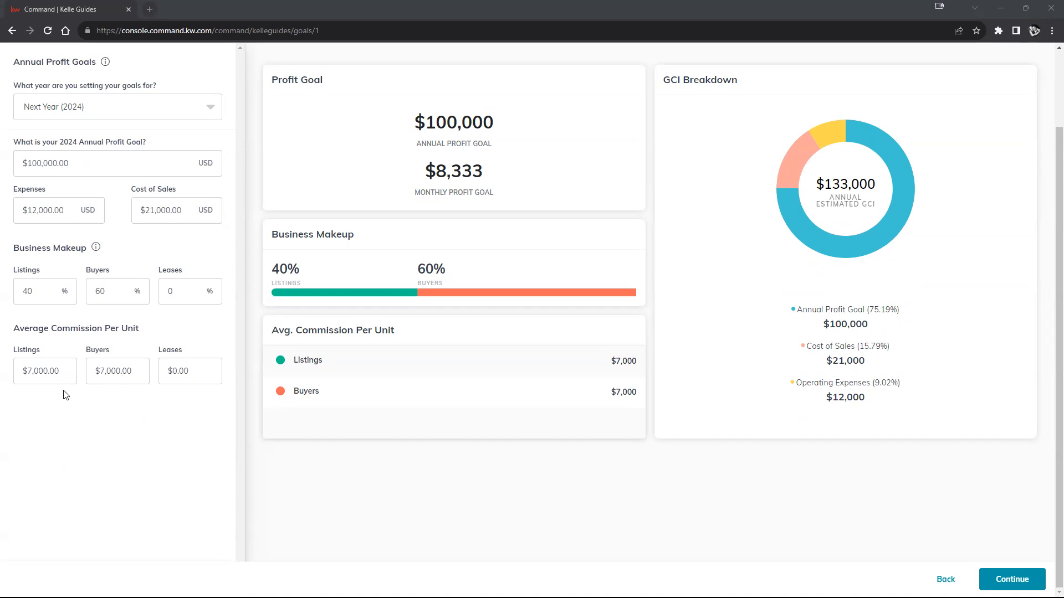
pyautogui.doubleClick(36, 372)
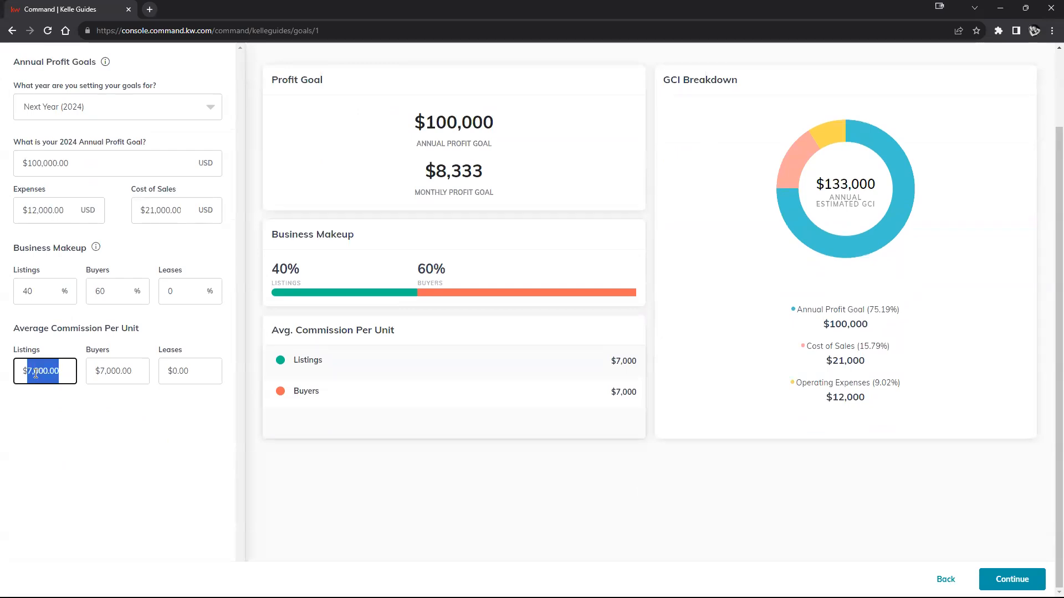
pyautogui.write('12000')
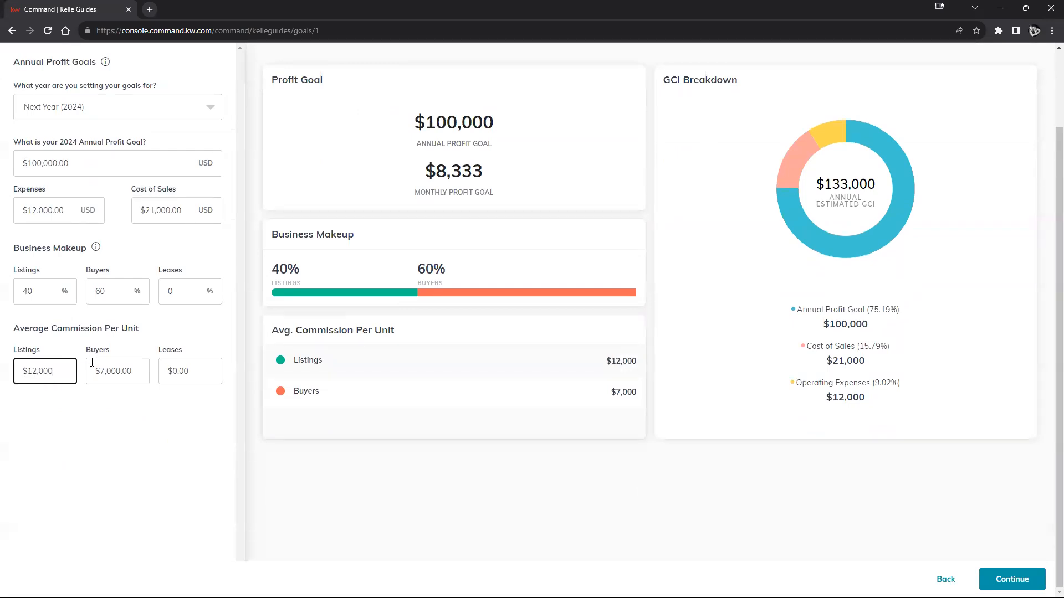
pyautogui.doubleClick(116, 370)
pyautogui.write('1')
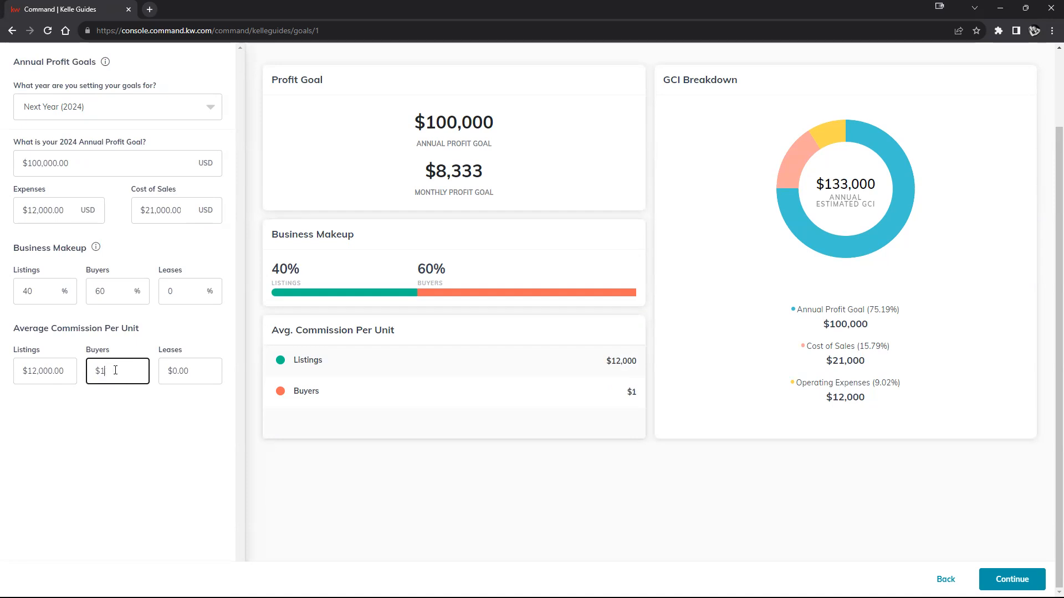
pyautogui.write('2,000')
pyautogui.click(109, 422)
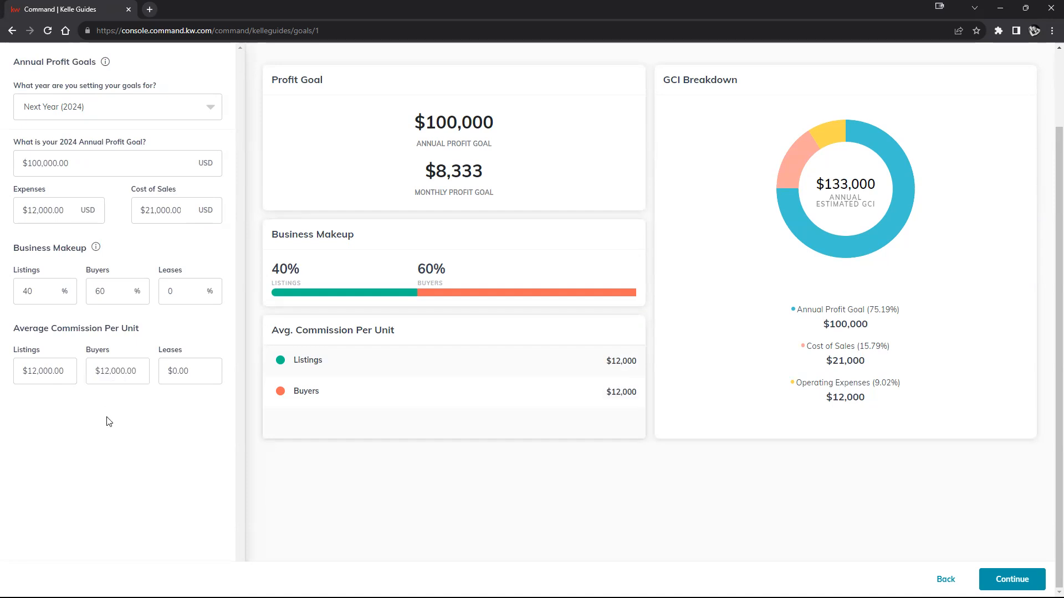
# - Examine the annual and monthly profit goals and the GCI breakdown for the 2024 goals
pyautogui.scroll(2, 113, 421)
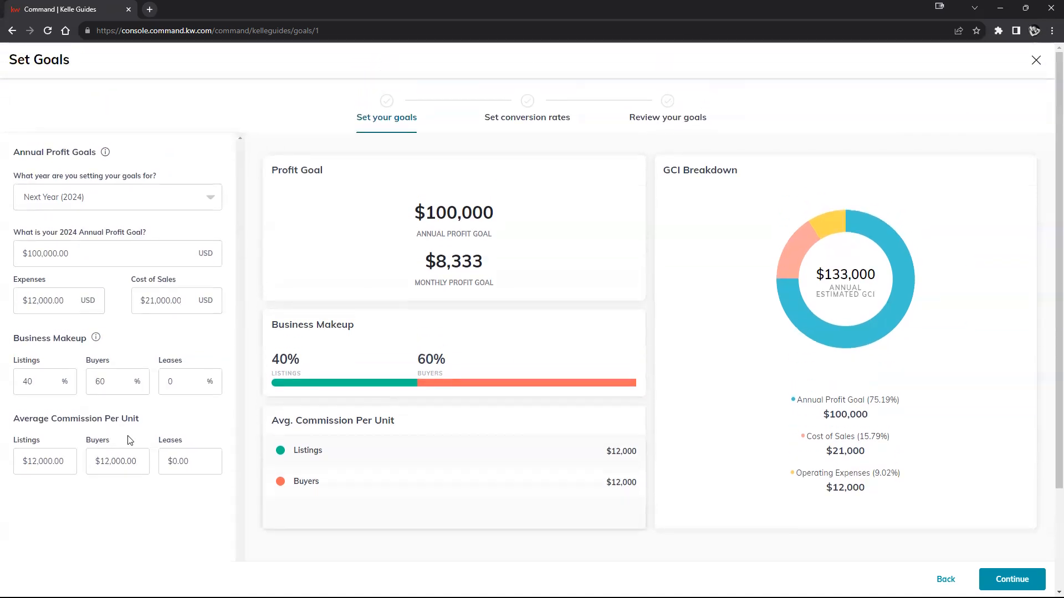
pyautogui.scroll(-1, 131, 441)
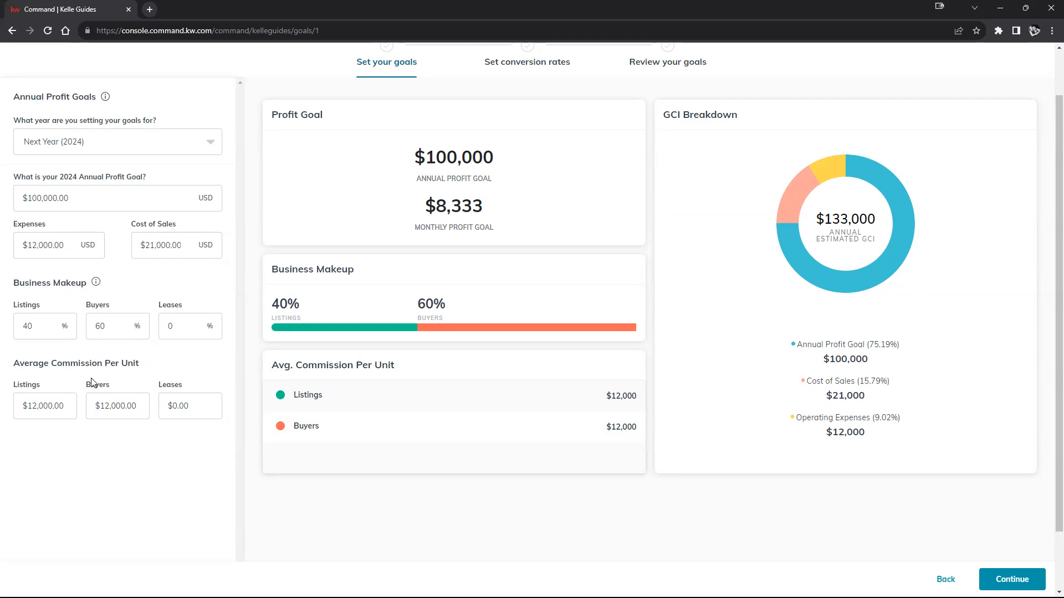
pyautogui.scroll(1, 645, 275)
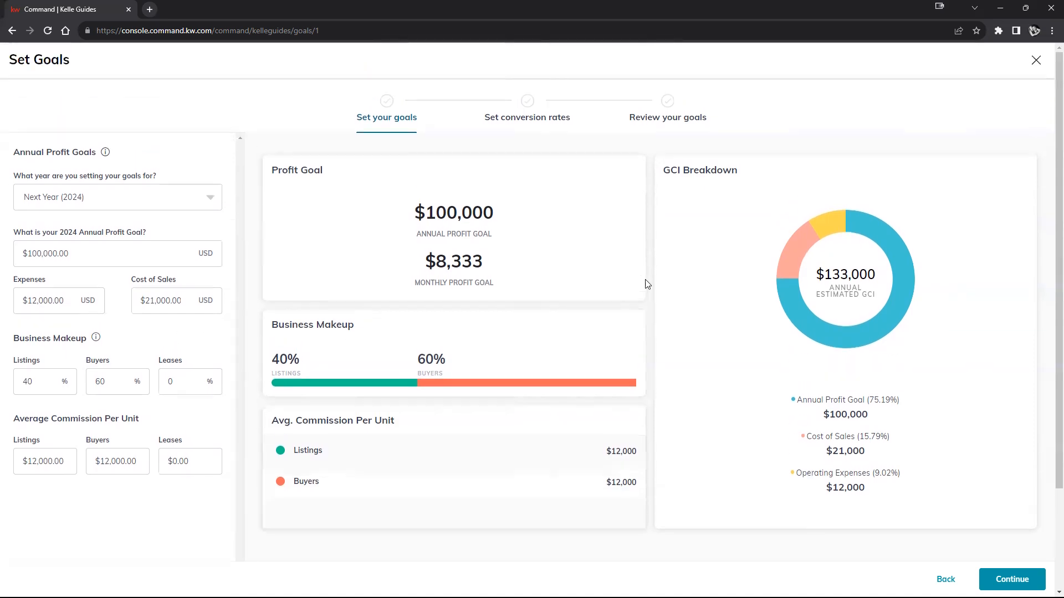
pyautogui.moveTo(430, 212); pyautogui.dragTo(501, 218)
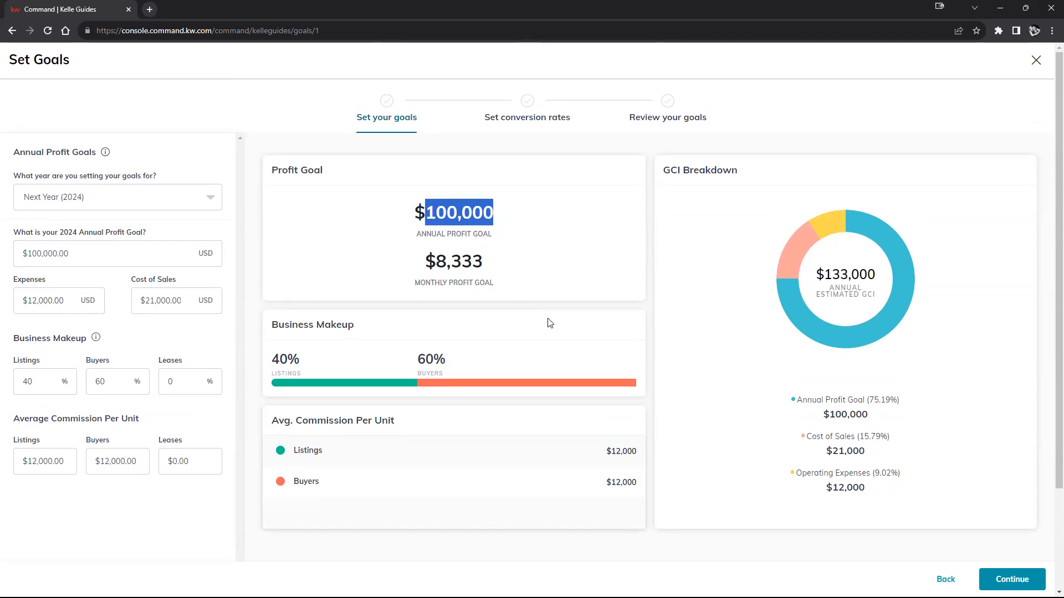
pyautogui.moveTo(438, 265); pyautogui.dragTo(482, 265)
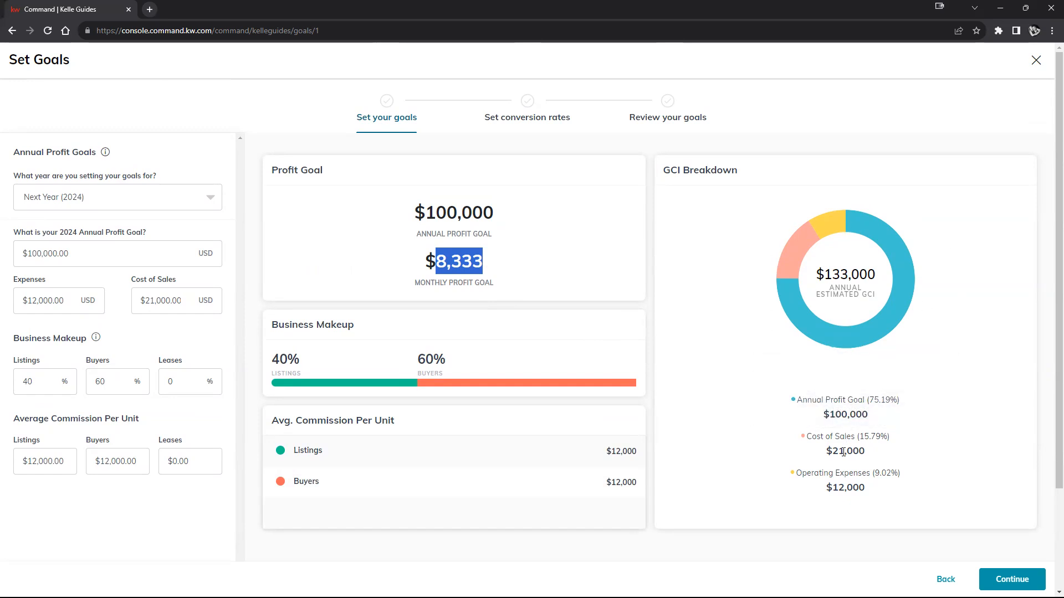
pyautogui.moveTo(862, 441)
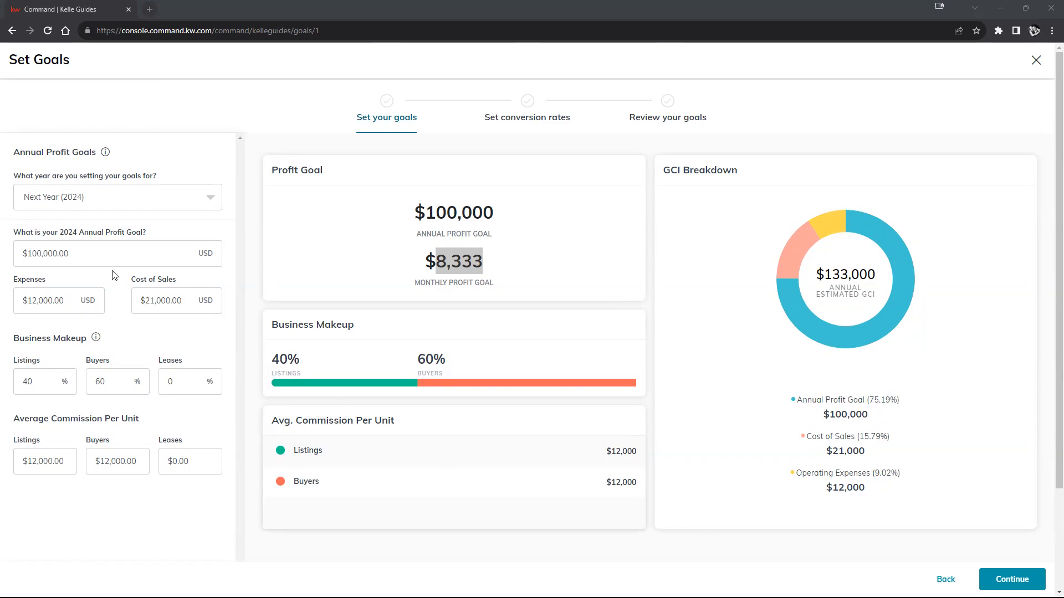
# - Set the 2024 annual profit goal to $1,000,000
pyautogui.click(113, 254)
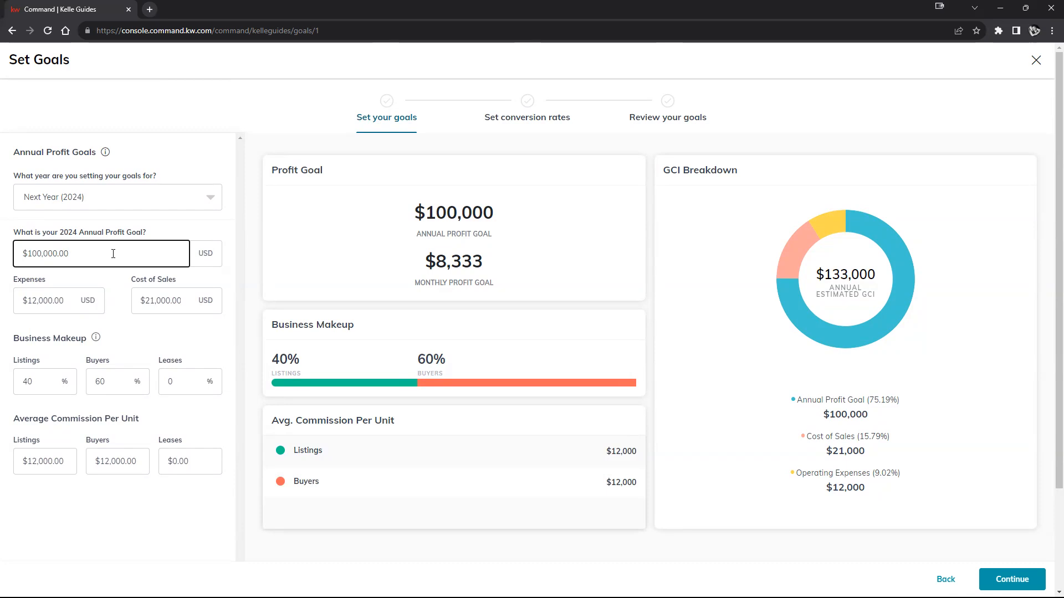
pyautogui.press('BackSpace')
pyautogui.press('BackSpace')
pyautogui.press('BackSpace')
pyautogui.write('000')
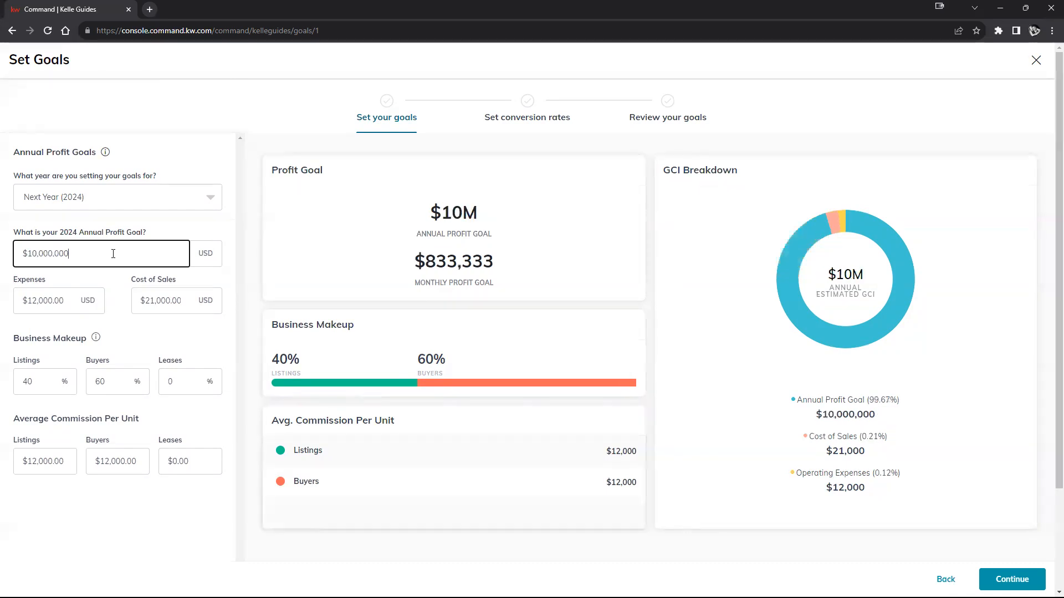
pyautogui.press('BackSpace')
pyautogui.press('BackSpace')
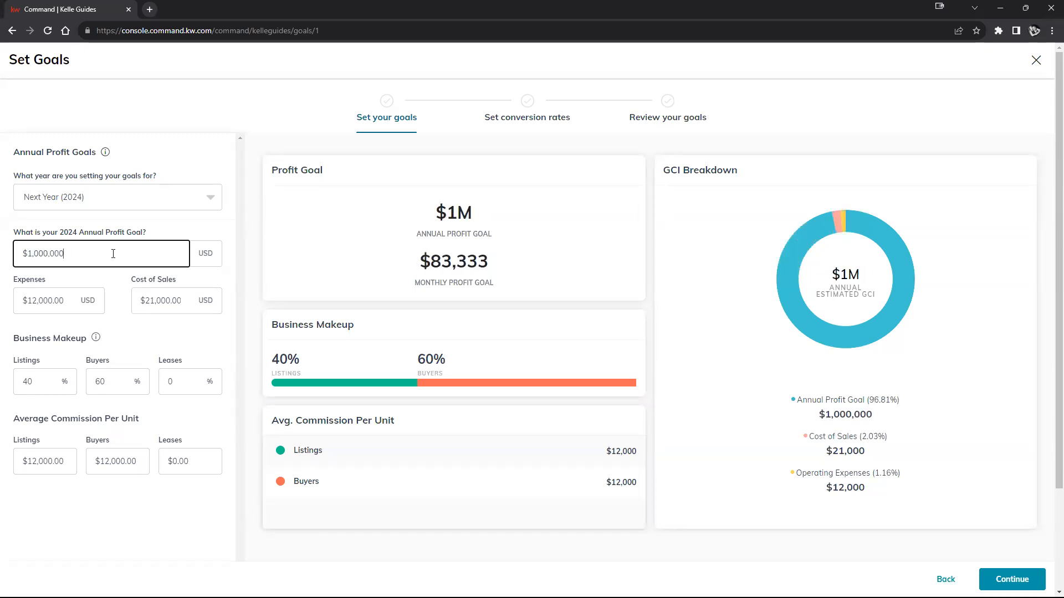
pyautogui.click(248, 256)
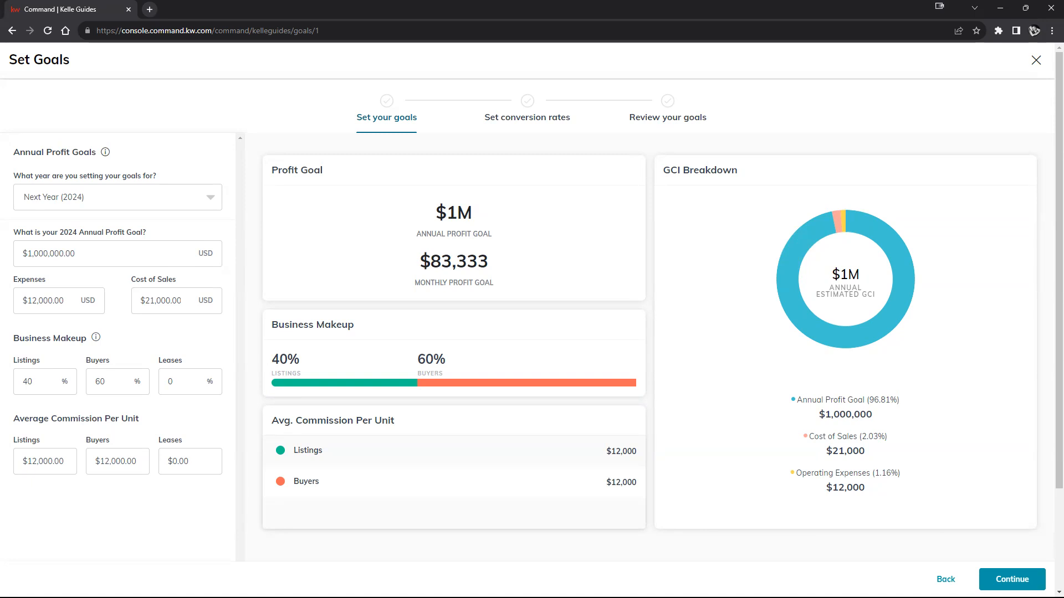
# - Set both the expenses and the cost of sales for the 2024 goals to $750,000
pyautogui.click(49, 304)
pyautogui.doubleClick(50, 304)
pyautogui.write('7')
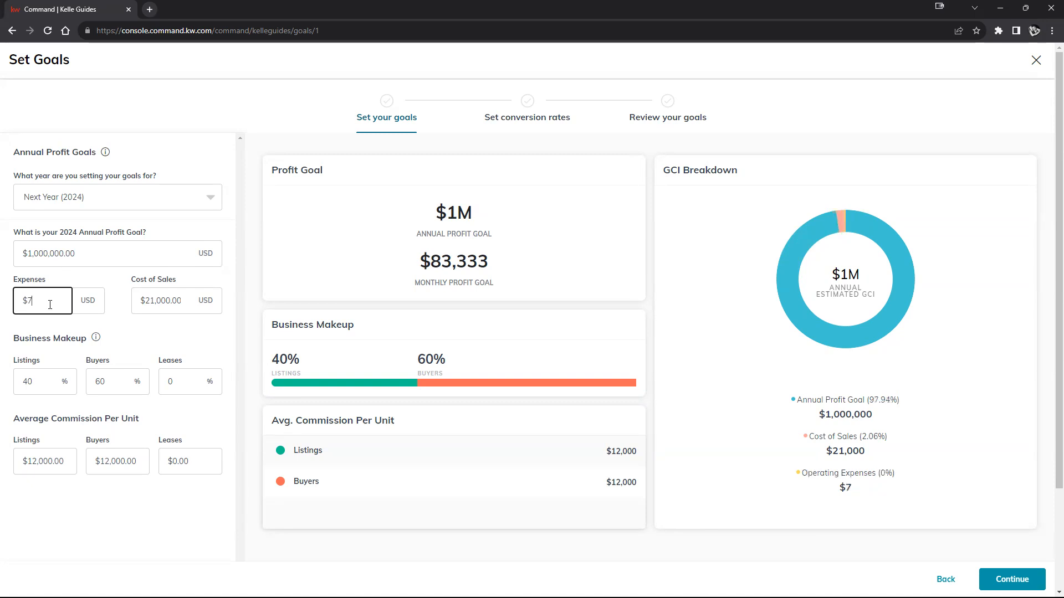
pyautogui.write('50,000')
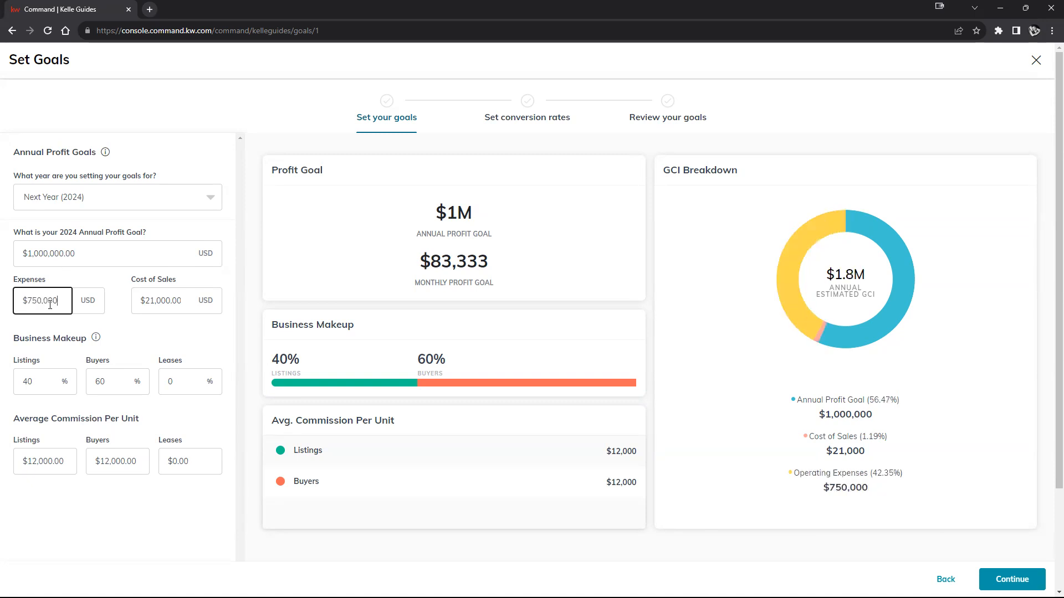
pyautogui.doubleClick(184, 299)
pyautogui.write('750000')
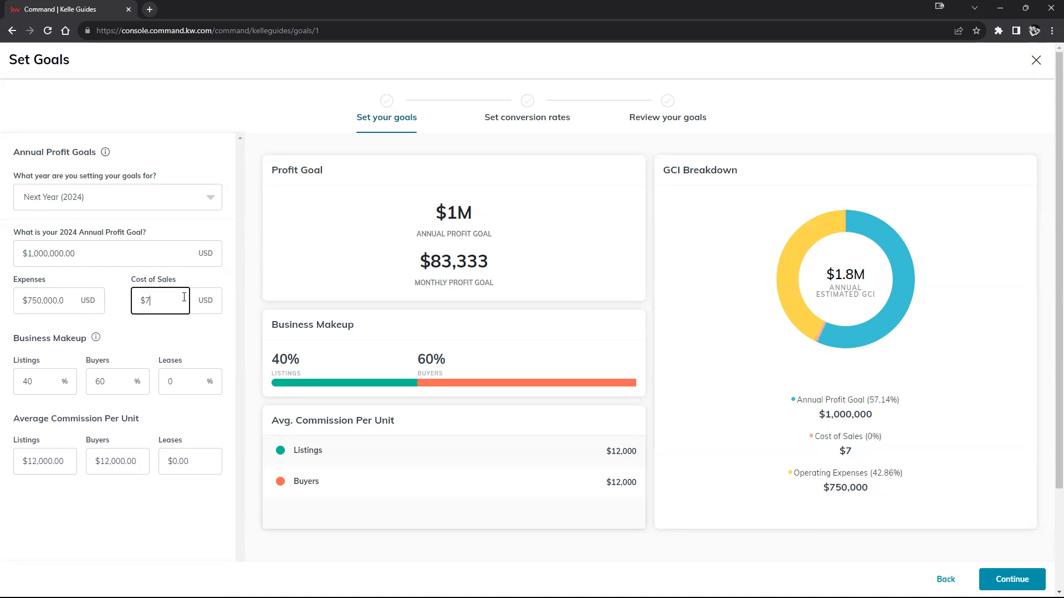
pyautogui.click(183, 342)
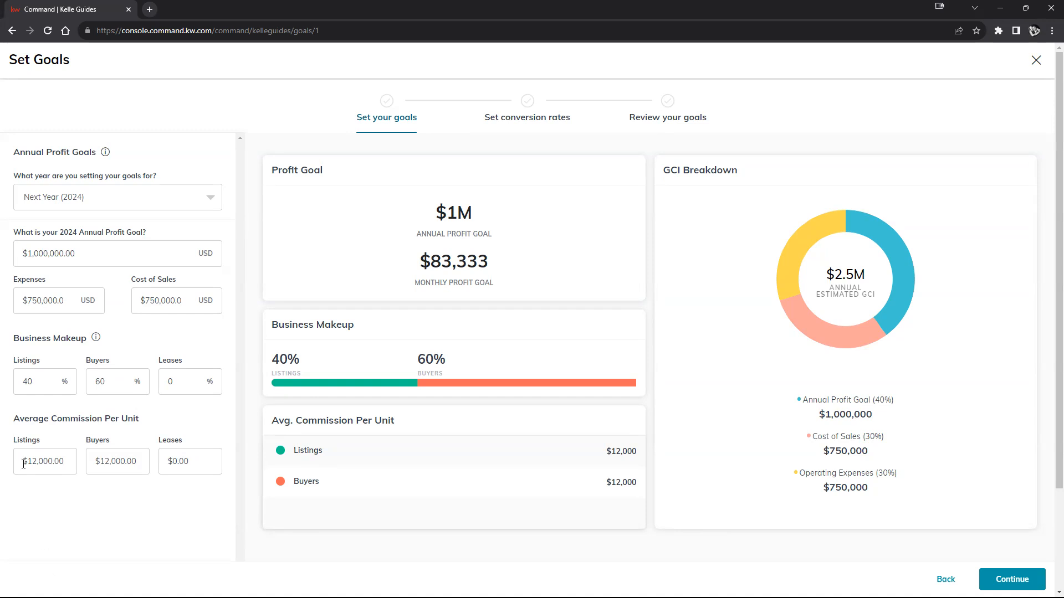
# - Set the average commission per unit to $7,150 for listings and buyers, and continue to the conversion rates
pyautogui.doubleClick(37, 461)
pyautogui.write('7,150')
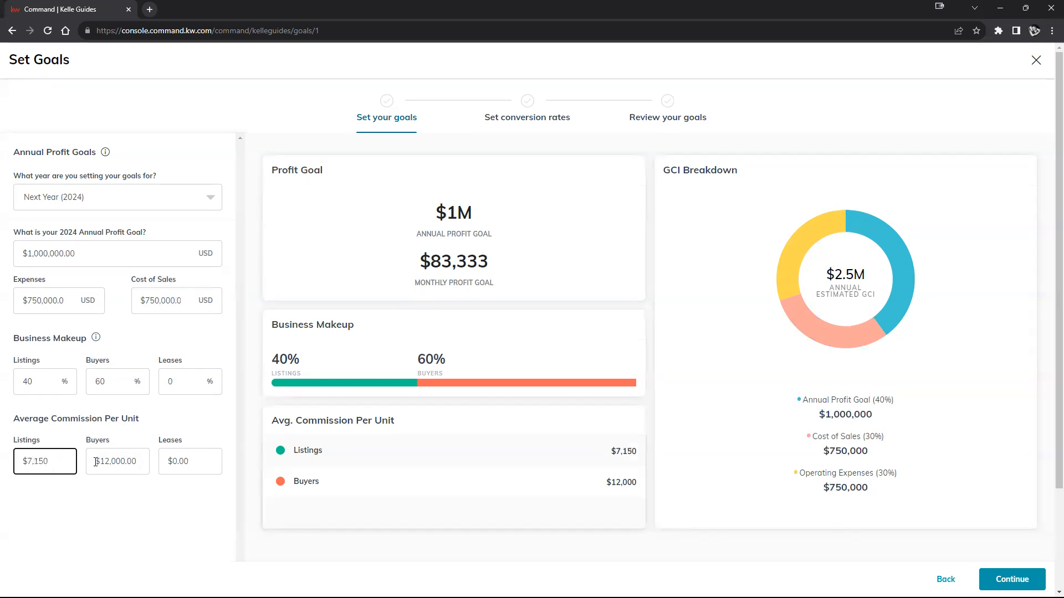
pyautogui.doubleClick(111, 462)
pyautogui.write('7150')
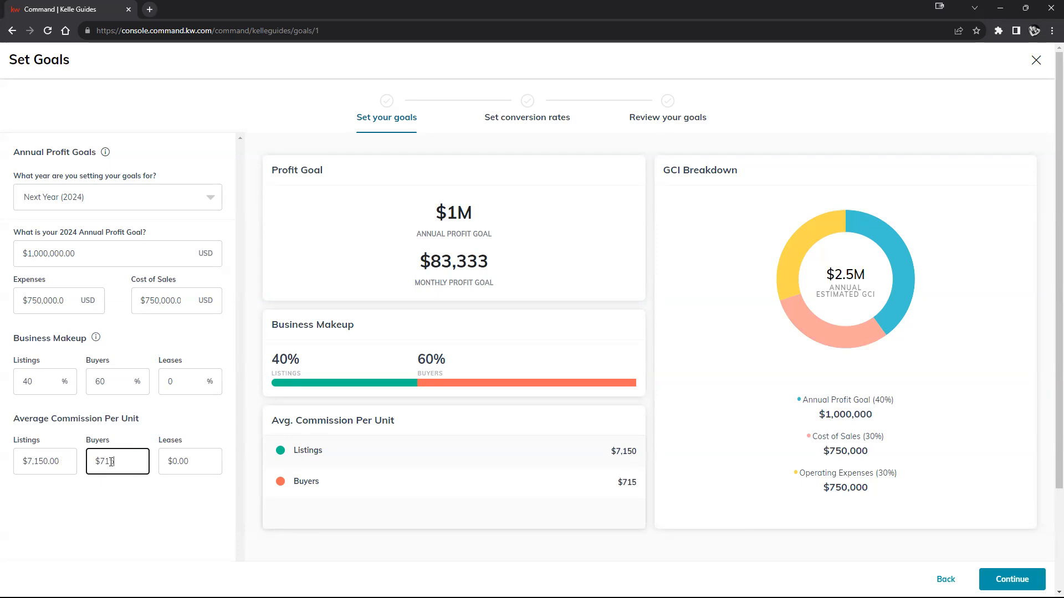
pyautogui.click(127, 487)
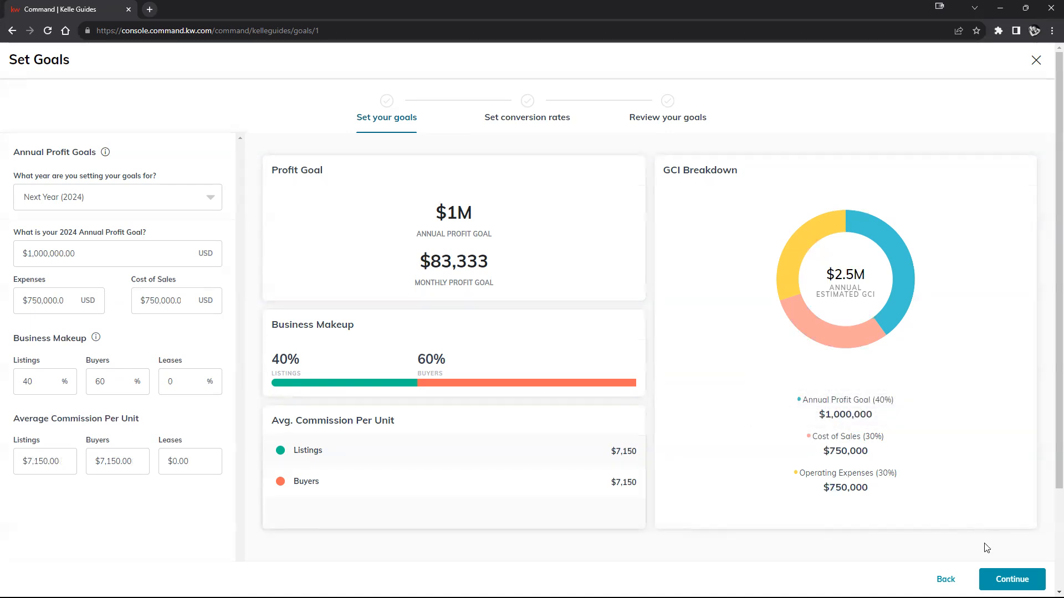
pyautogui.click(1012, 579)
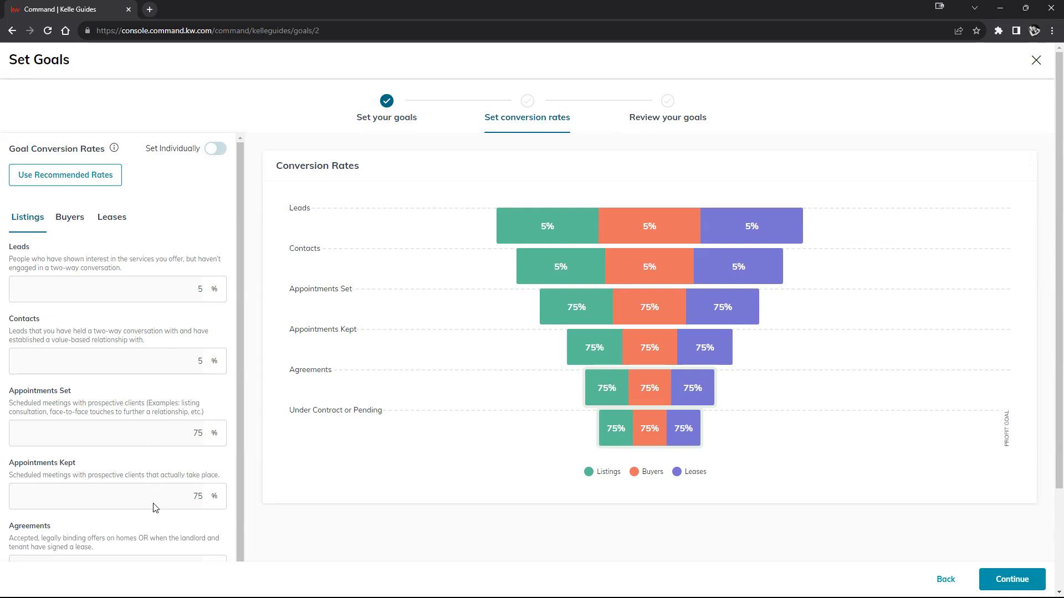
# - Enable setting the goal conversion rates individually for listings, buyers and leases
pyautogui.scroll(-1, 172, 443)
pyautogui.scroll(1, 121, 358)
pyautogui.click(215, 151)
pyautogui.click(182, 284)
pyautogui.click(197, 360)
pyautogui.click(188, 432)
pyautogui.click(188, 496)
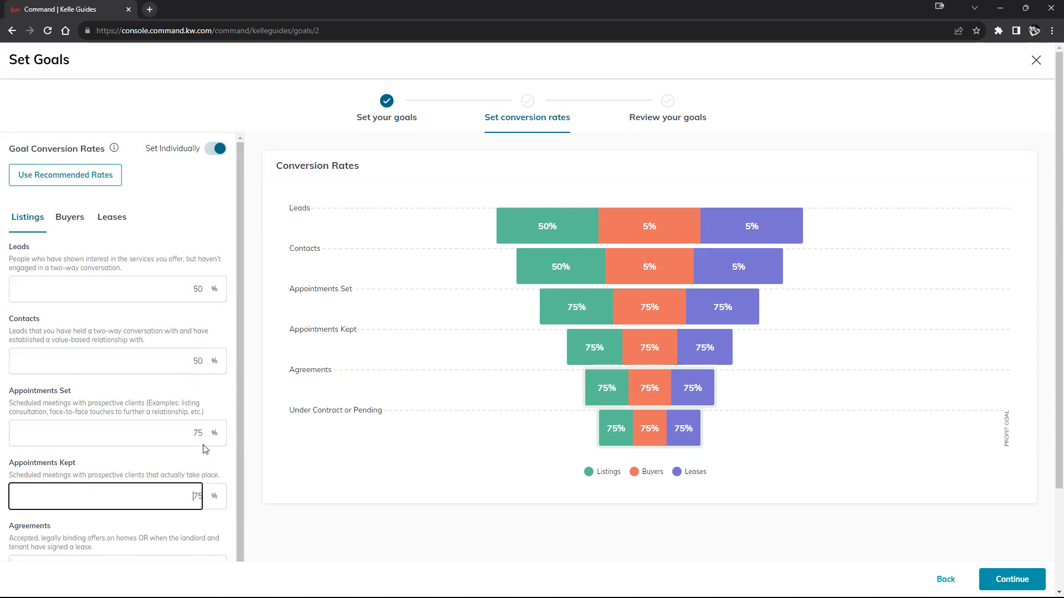
# - Set the listings conversion rates to 5% for Leads, 15% for Contacts and 20% for Appointments Set
pyautogui.doubleClick(188, 293)
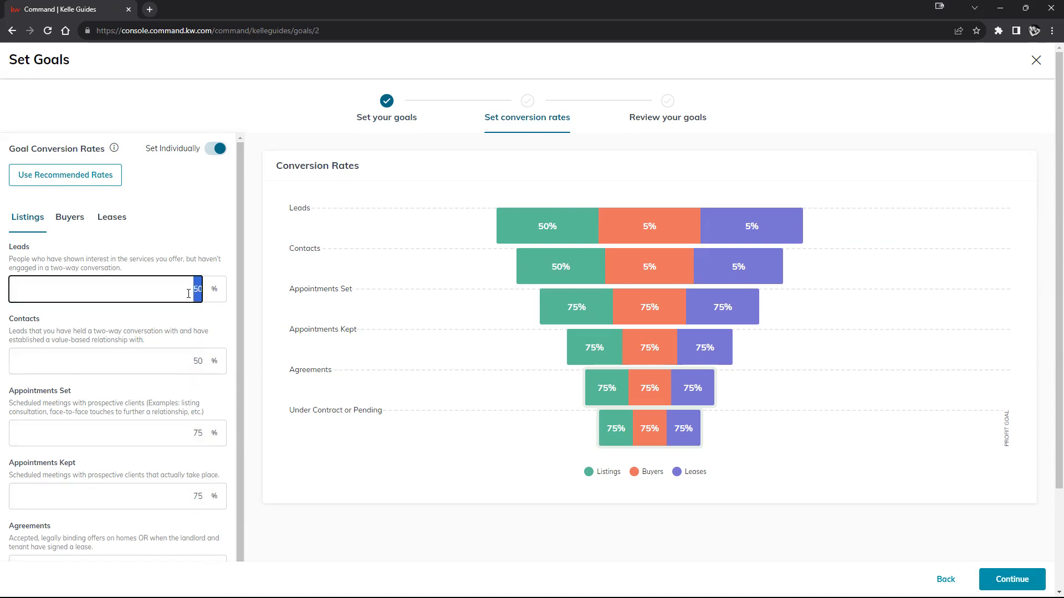
pyautogui.write('5')
pyautogui.doubleClick(193, 358)
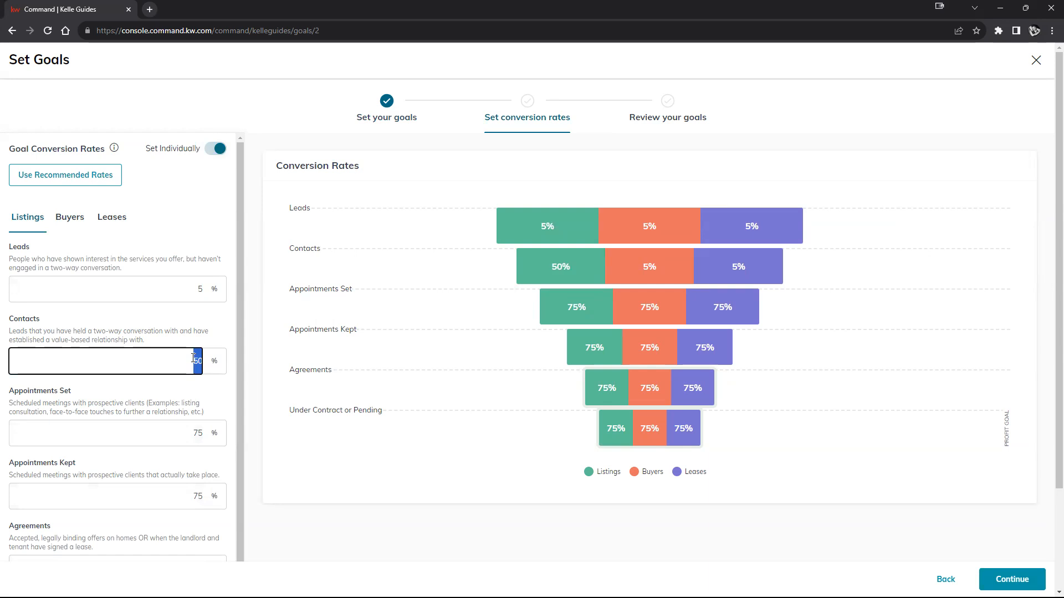
pyautogui.write('15')
pyautogui.click(185, 437)
pyautogui.doubleClick(186, 436)
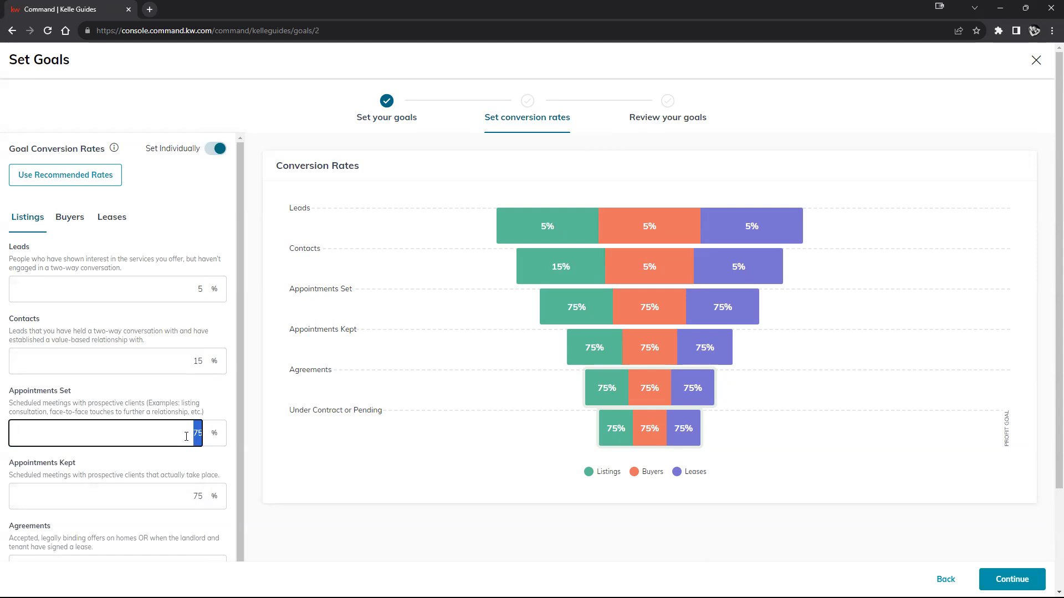
pyautogui.write('20')
# - Set the listings conversion rates to 30% for Appointments Kept and 90% for Under Contract or Pending
pyautogui.scroll(-1, 194, 437)
pyautogui.click(213, 479)
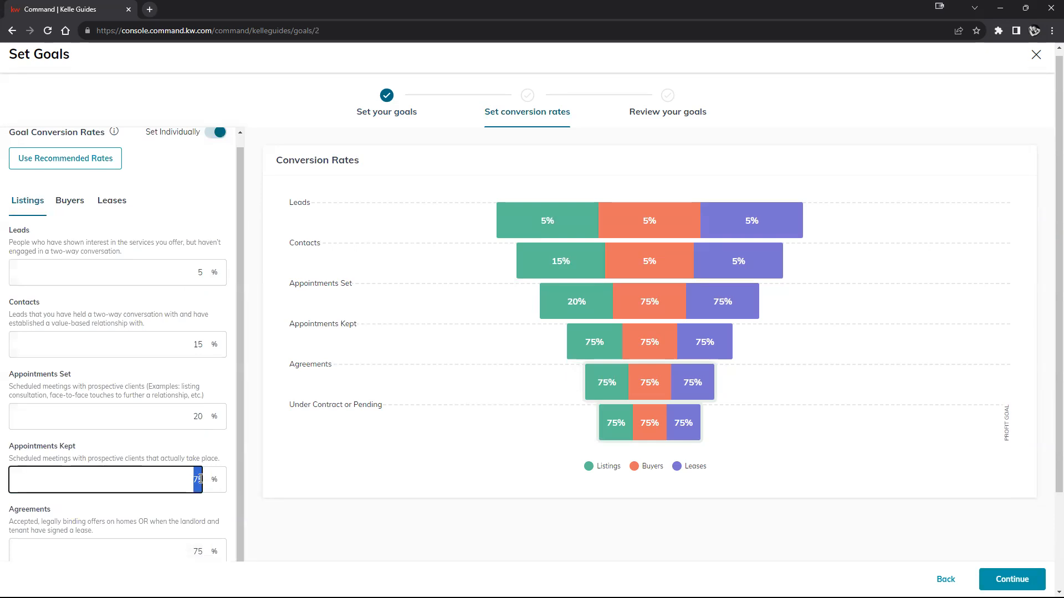
pyautogui.scroll(-2, 213, 479)
pyautogui.write('30')
pyautogui.click(203, 466)
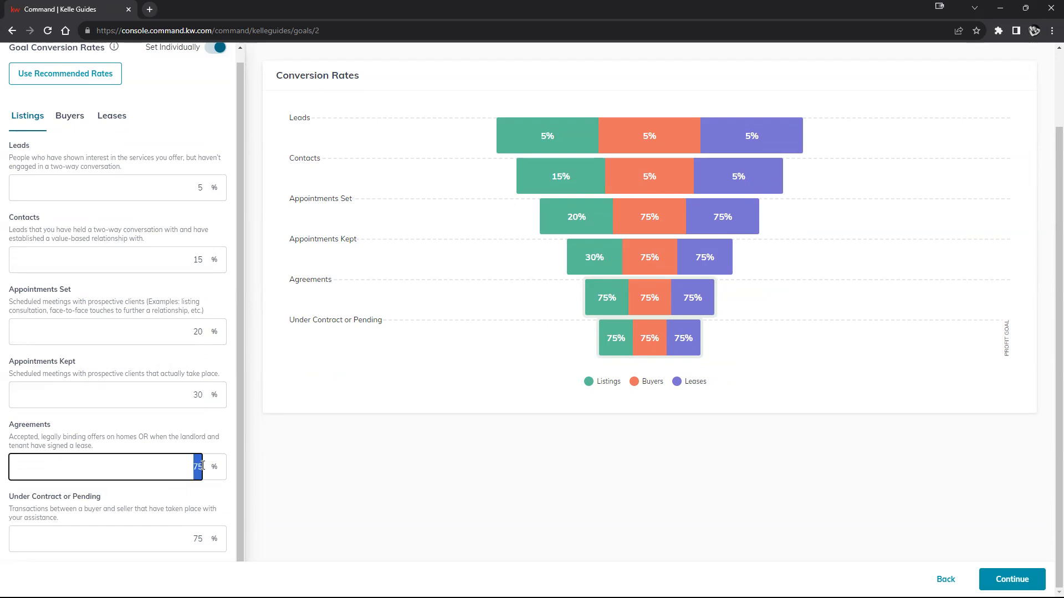
pyautogui.click(203, 465)
pyautogui.click(183, 418)
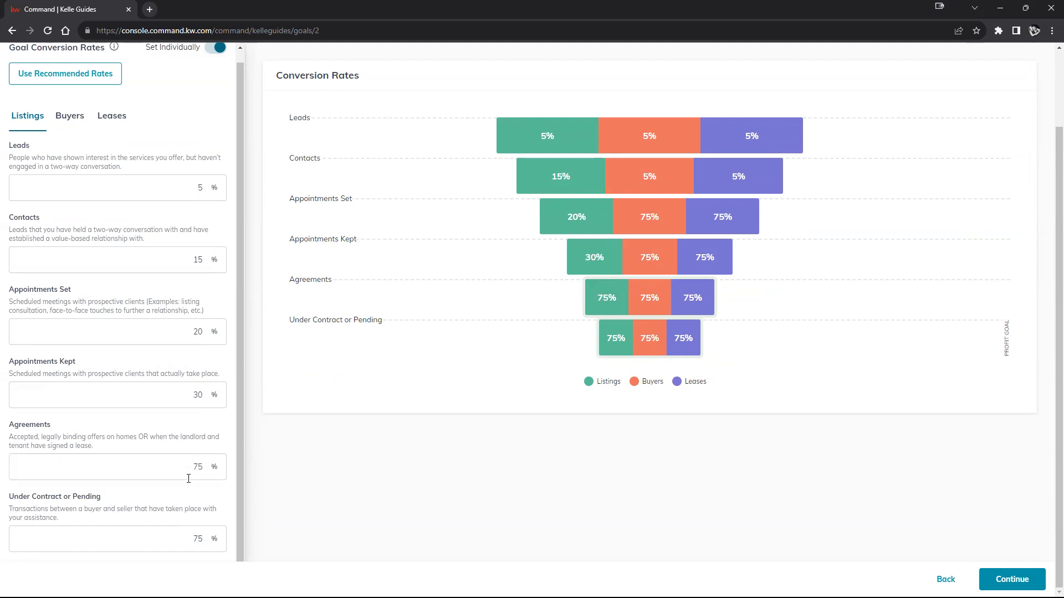
pyautogui.click(198, 539)
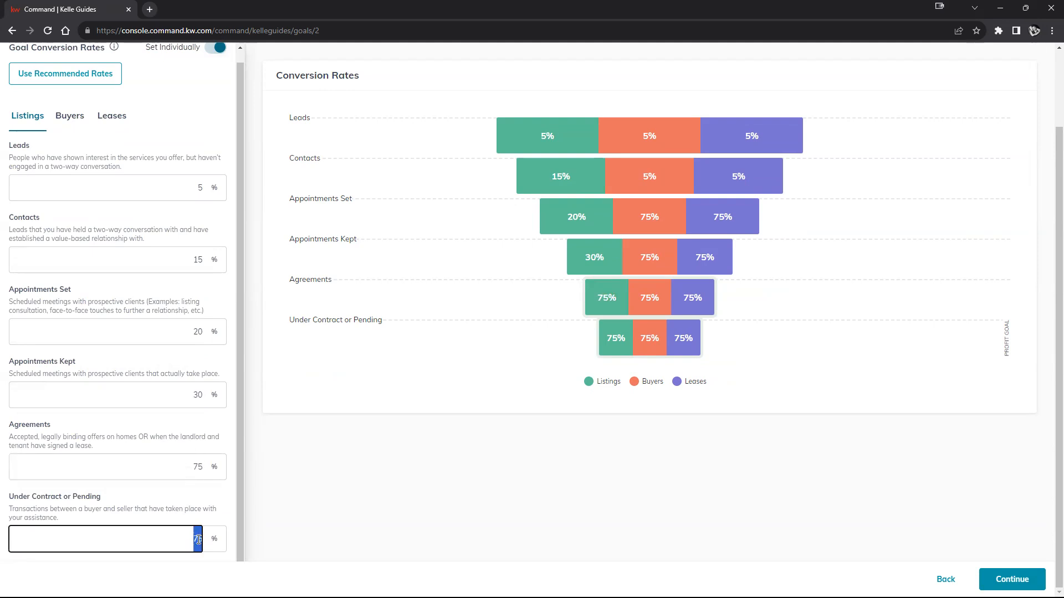
pyautogui.write('90')
pyautogui.click(192, 494)
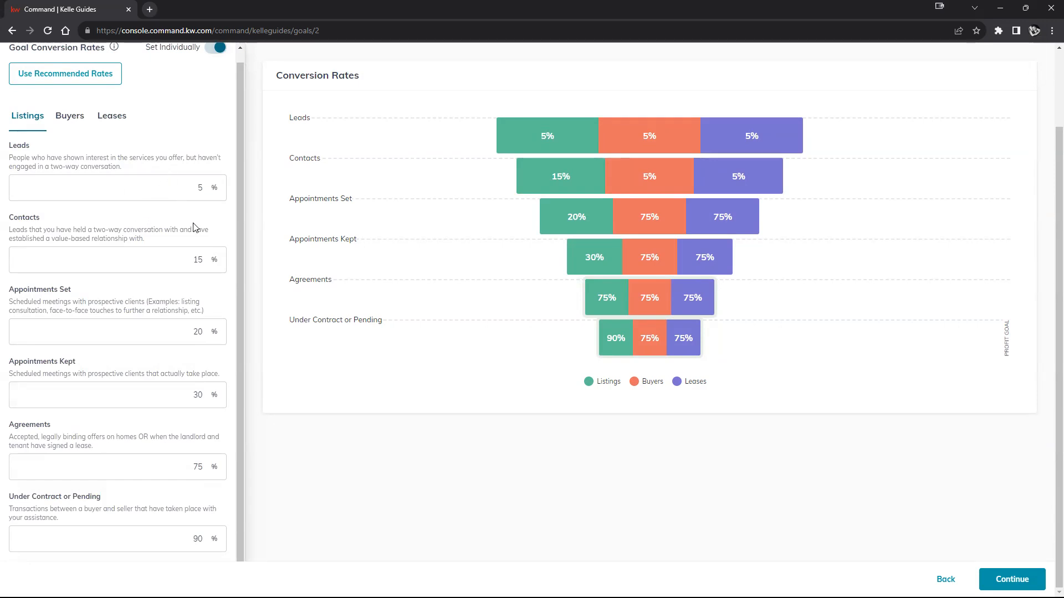
# - Accept the conversion rates and continue to the review of the goals
pyautogui.scroll(1, 189, 360)
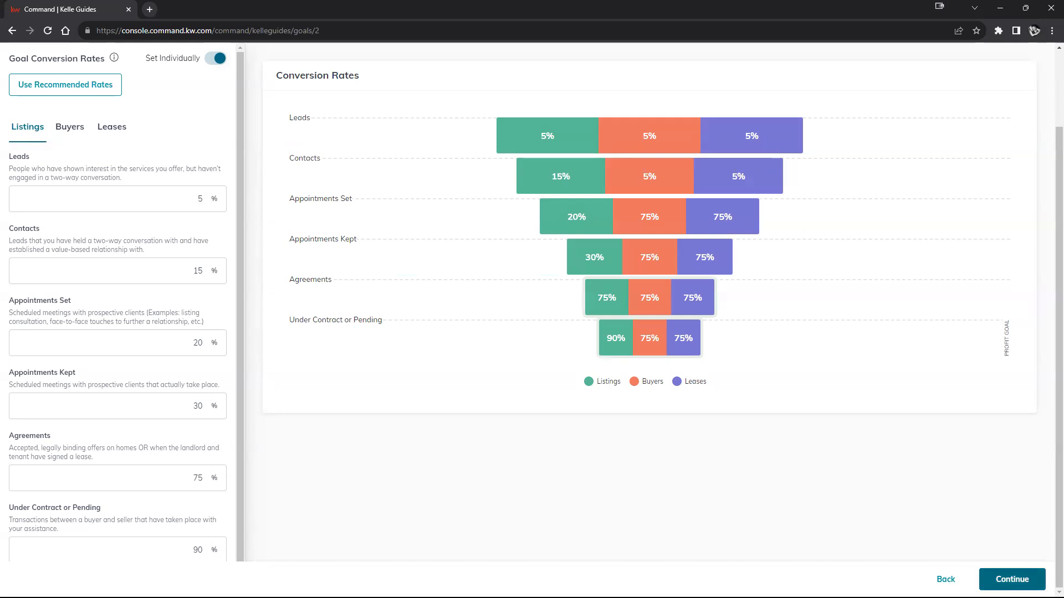
pyautogui.click(1015, 579)
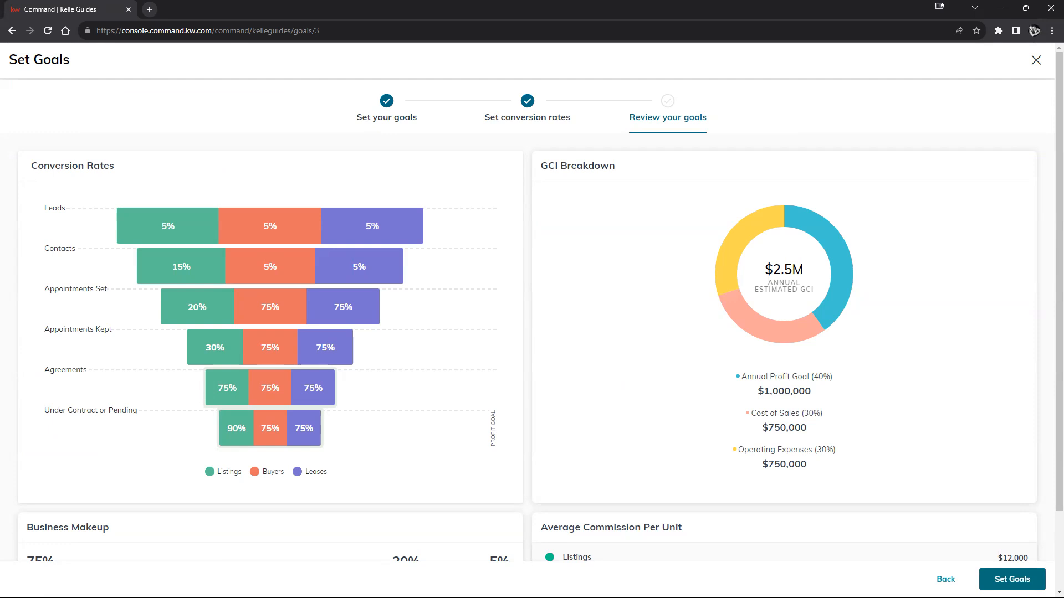
pyautogui.moveTo(758, 417)
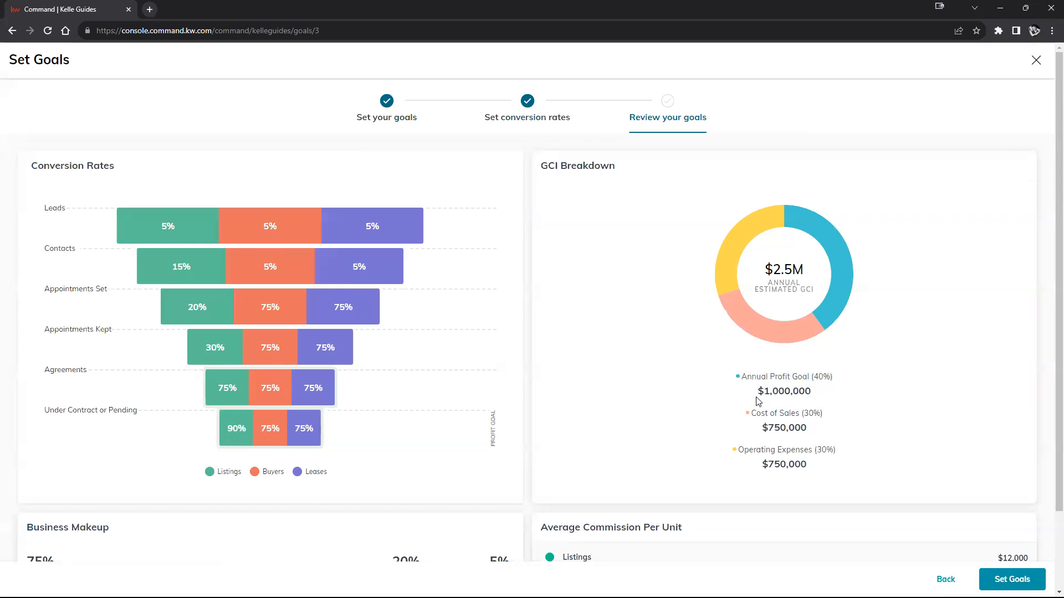
# - Review the GCI breakdown, business makeup and average commission per unit of the 2024 goals
pyautogui.moveTo(763, 393); pyautogui.dragTo(811, 393)
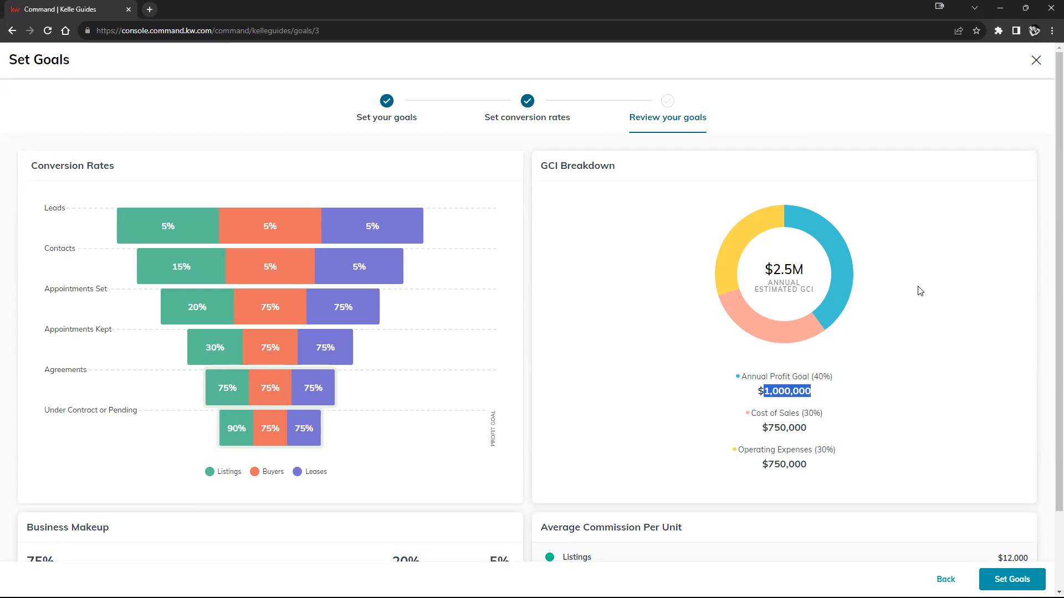
pyautogui.click(979, 375)
pyautogui.scroll(-2, 496, 363)
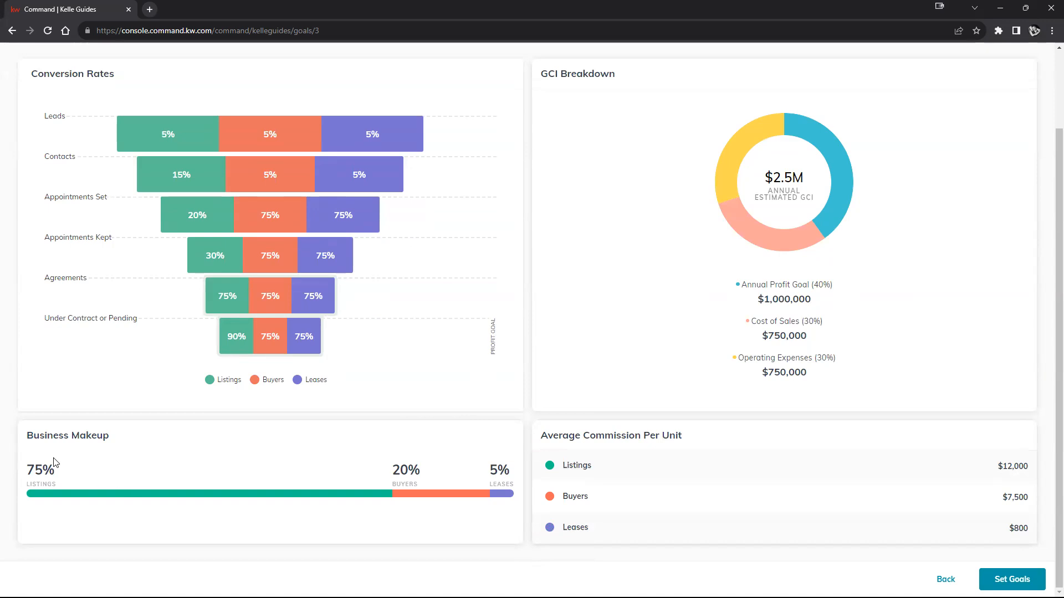
pyautogui.moveTo(20, 438); pyautogui.dragTo(147, 441)
pyautogui.click(24, 475)
pyautogui.moveTo(23, 476); pyautogui.dragTo(516, 470)
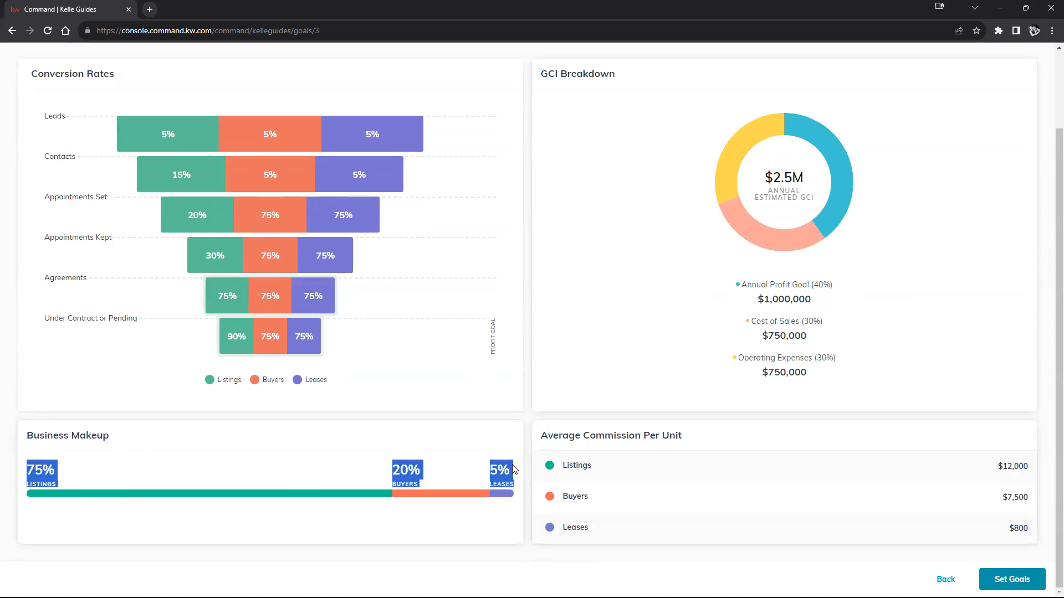
pyautogui.click(296, 471)
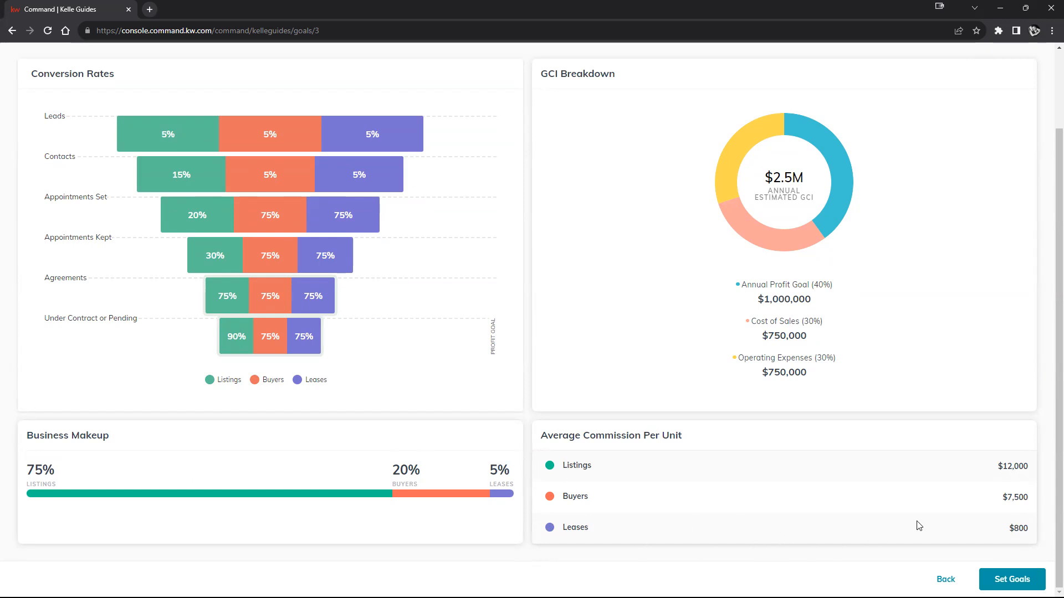
pyautogui.scroll(1, 923, 529)
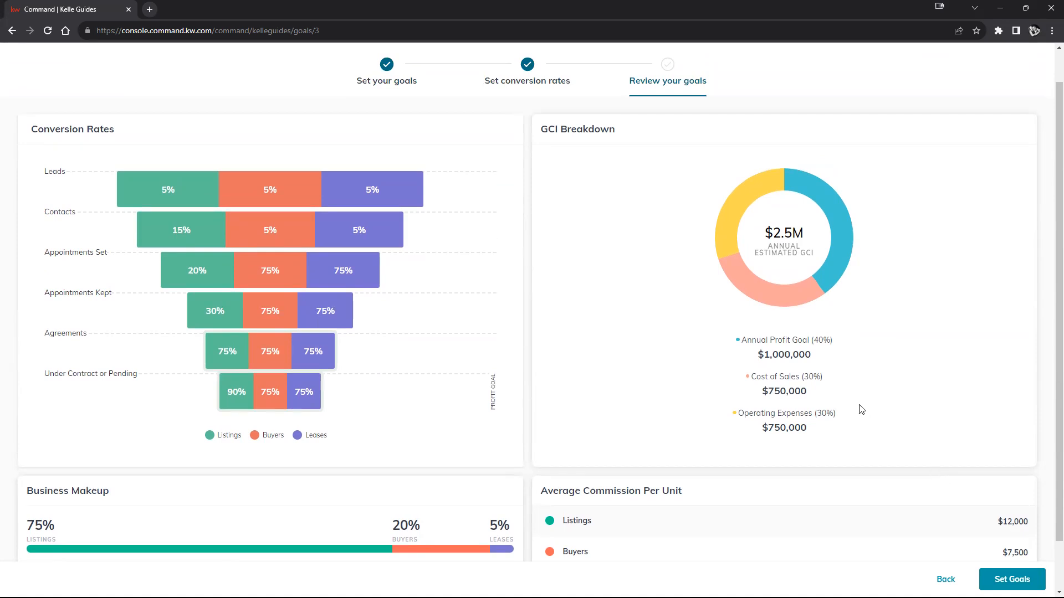
pyautogui.scroll(-1, 878, 391)
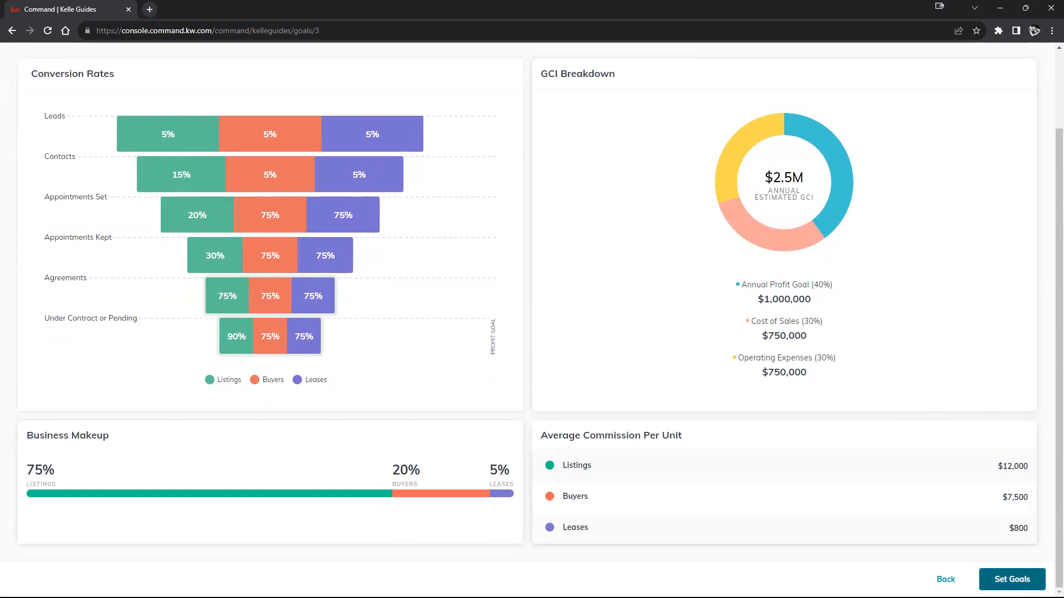
# - Save the reviewed goals and show the 2024 Goals in the goals report
pyautogui.click(1012, 579)
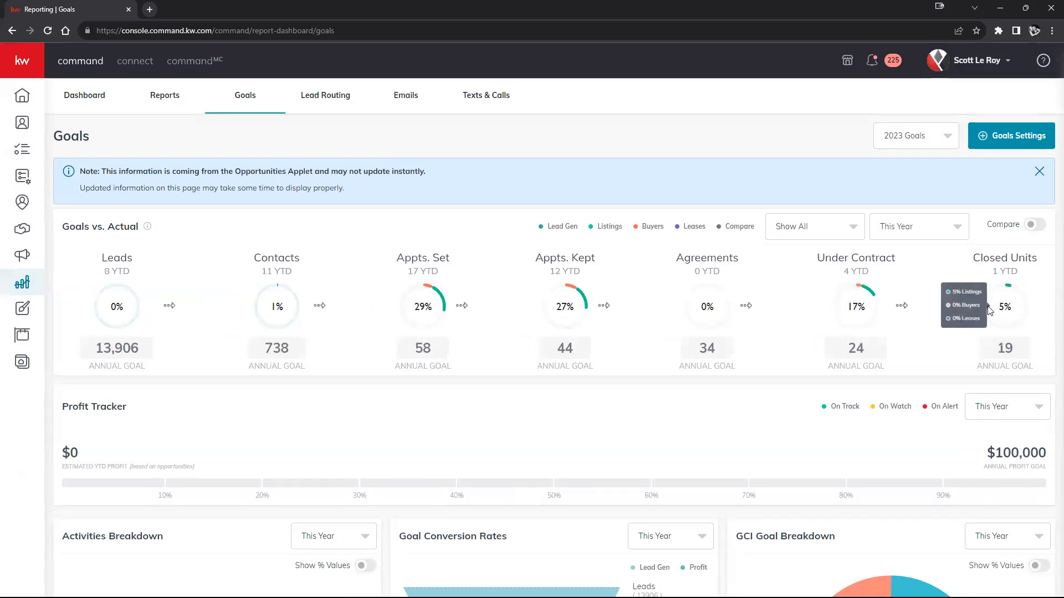
pyautogui.click(914, 143)
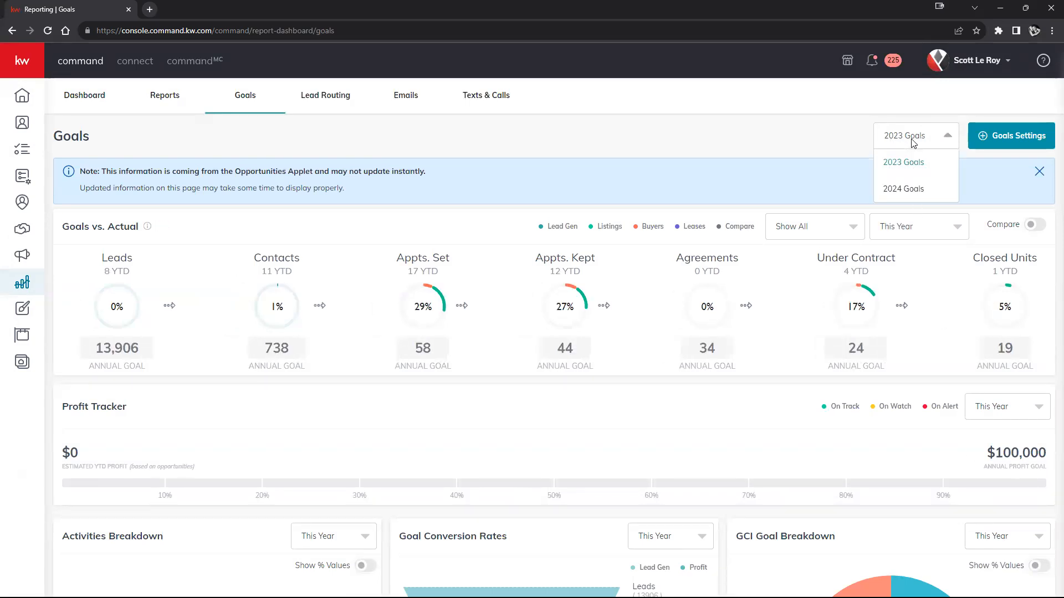
pyautogui.click(914, 189)
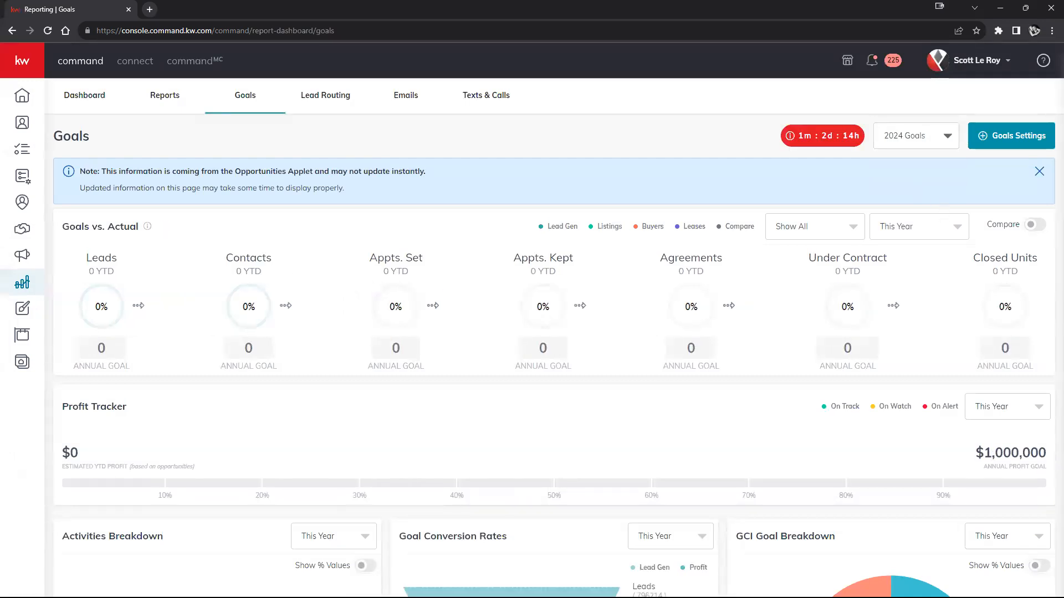
# - Examine the 2024 goals report, including the profit tracker, goal conversion rates and GCI goal breakdown
pyautogui.scroll(-4, 360, 379)
pyautogui.scroll(4, 449, 376)
pyautogui.scroll(-5, 784, 351)
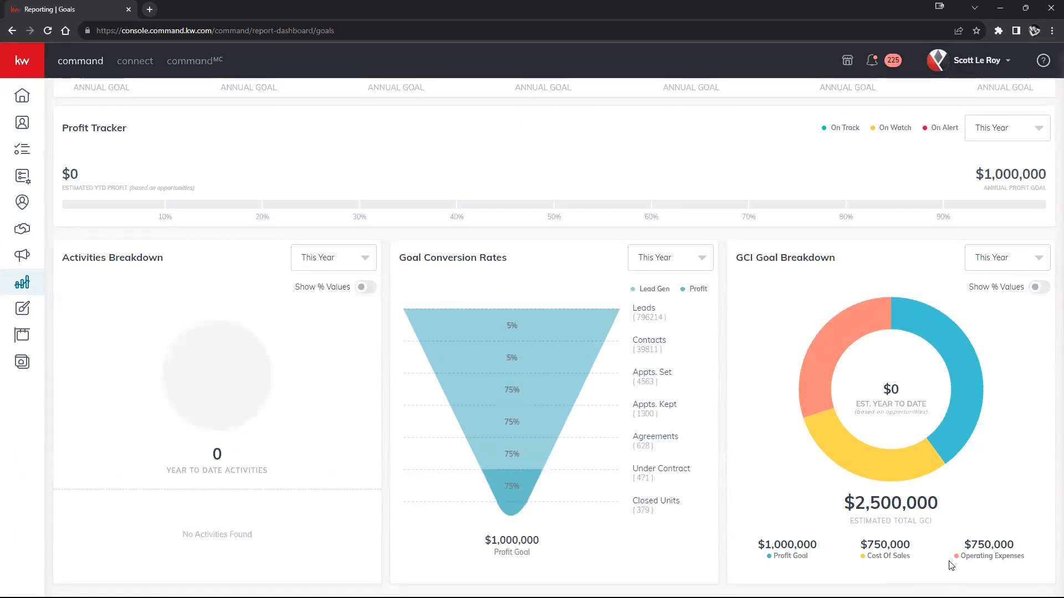
pyautogui.moveTo(857, 316)
pyautogui.moveTo(959, 436)
pyautogui.click(697, 269)
pyautogui.click(693, 267)
pyautogui.scroll(1, 892, 402)
pyautogui.scroll(4, 898, 406)
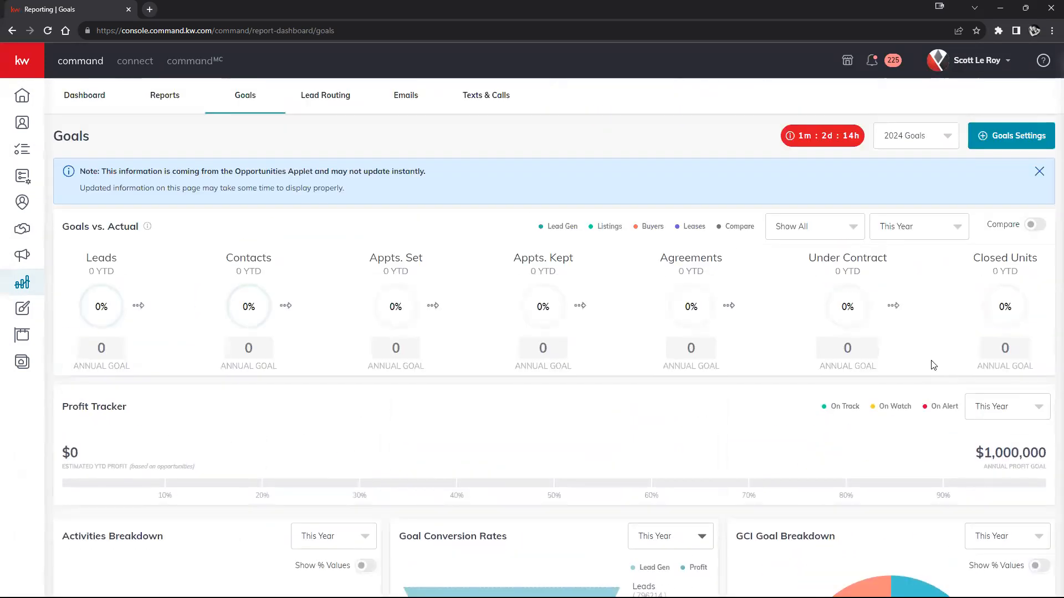
# - Start editing the saved 2024 goals and set the annual profit goal to $100,000
pyautogui.click(1016, 139)
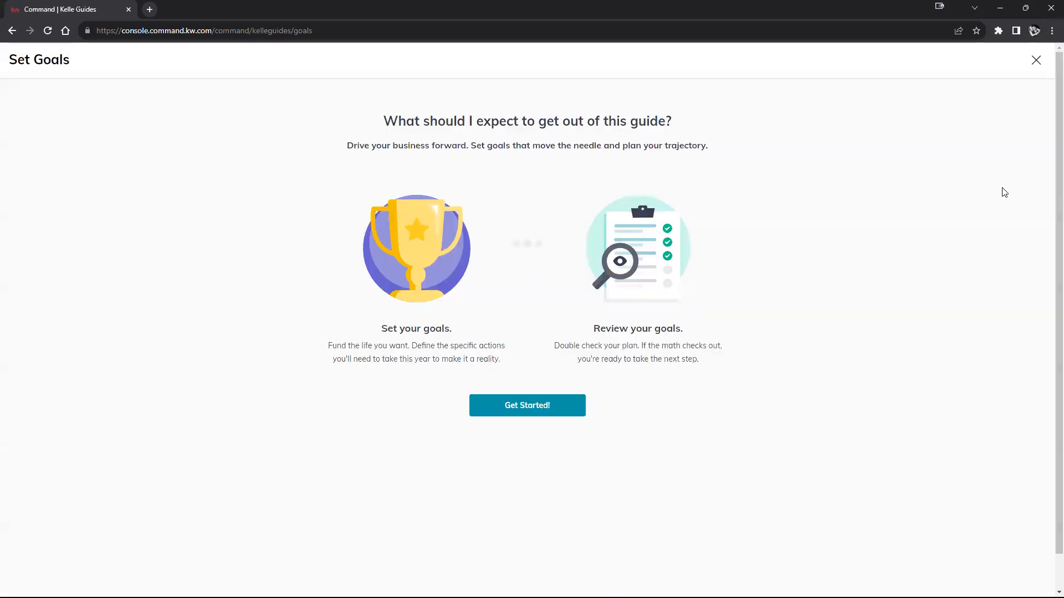
pyautogui.click(501, 414)
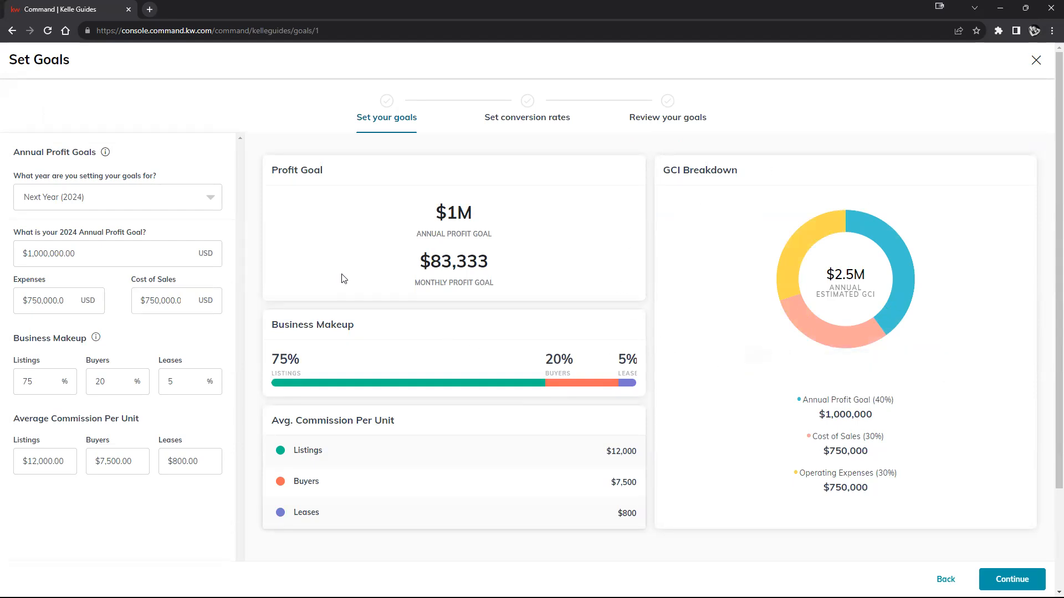
pyautogui.click(88, 254)
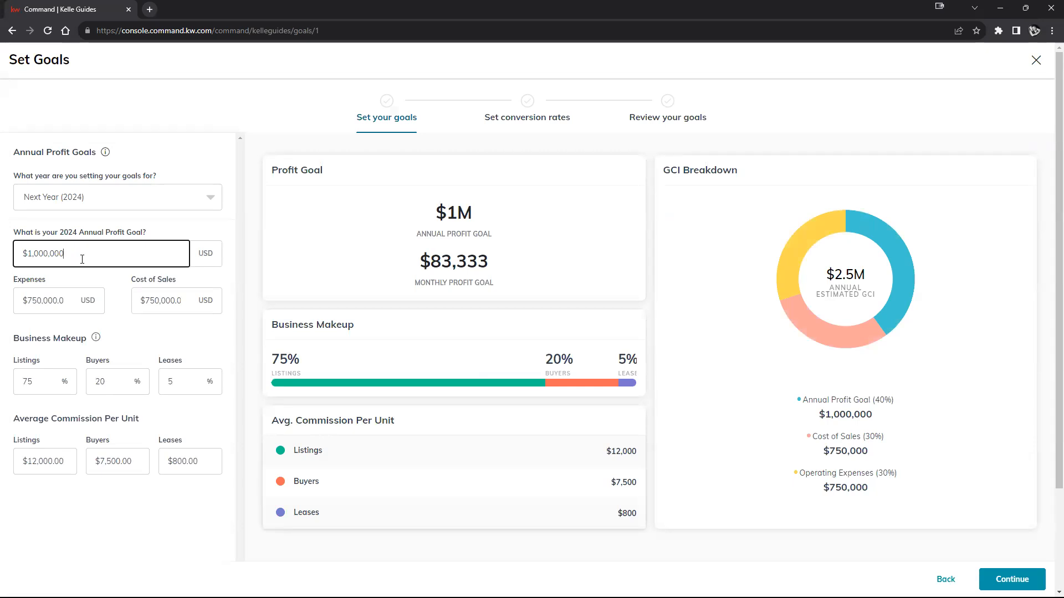
pyautogui.press('BackSpace')
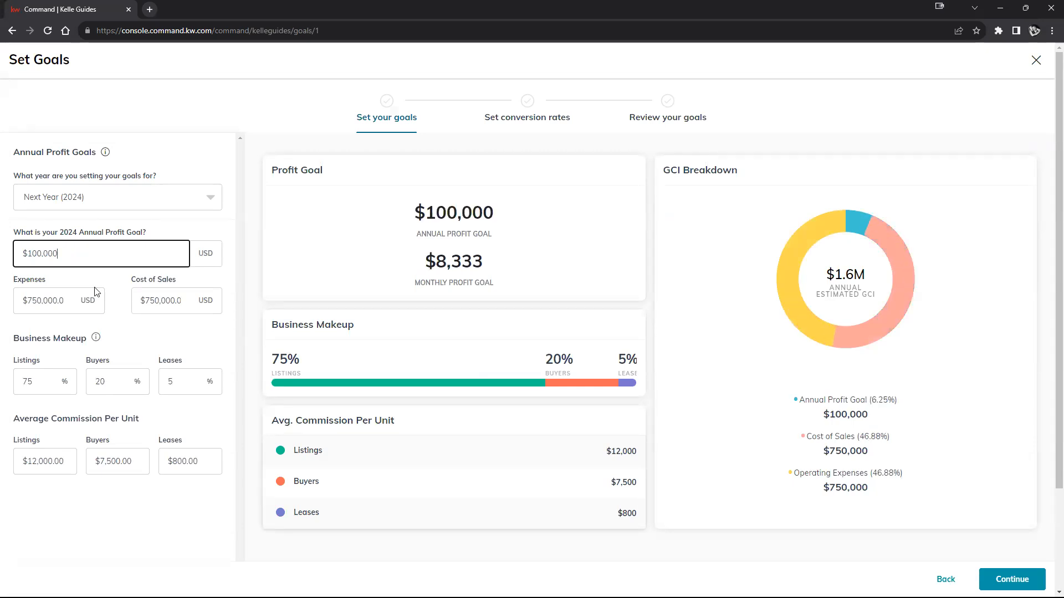
# - Set the 2024 expenses to $12,000 and the cost of sales to $21,000
pyautogui.doubleClick(36, 302)
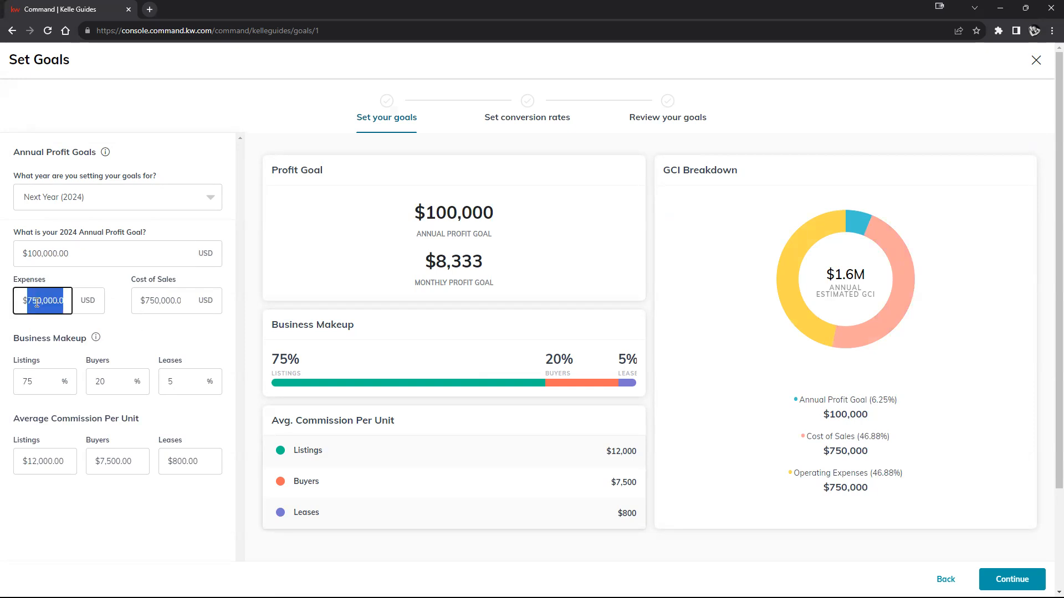
pyautogui.write('12000')
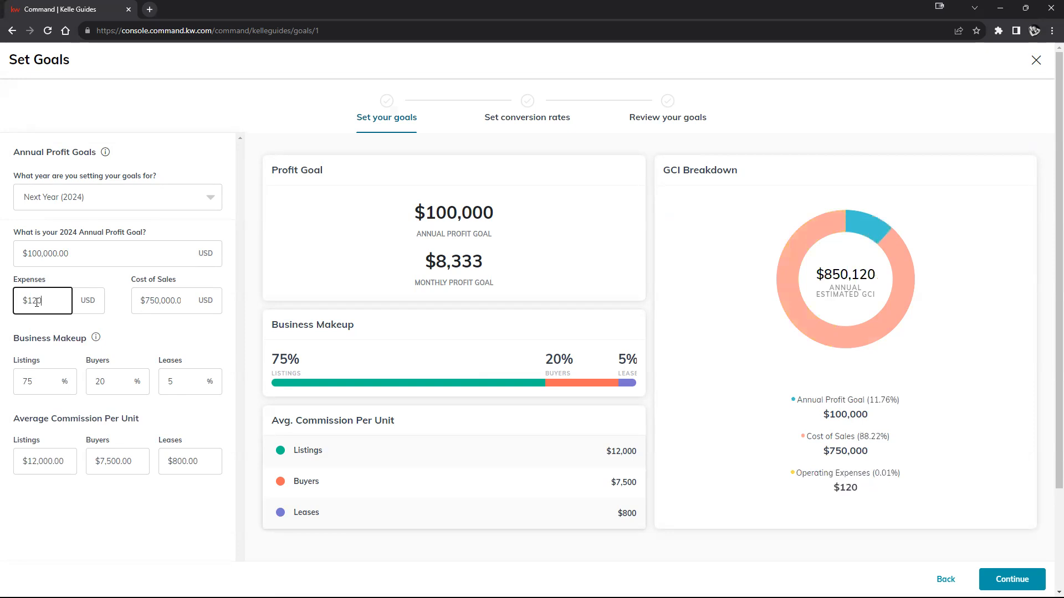
pyautogui.doubleClick(159, 306)
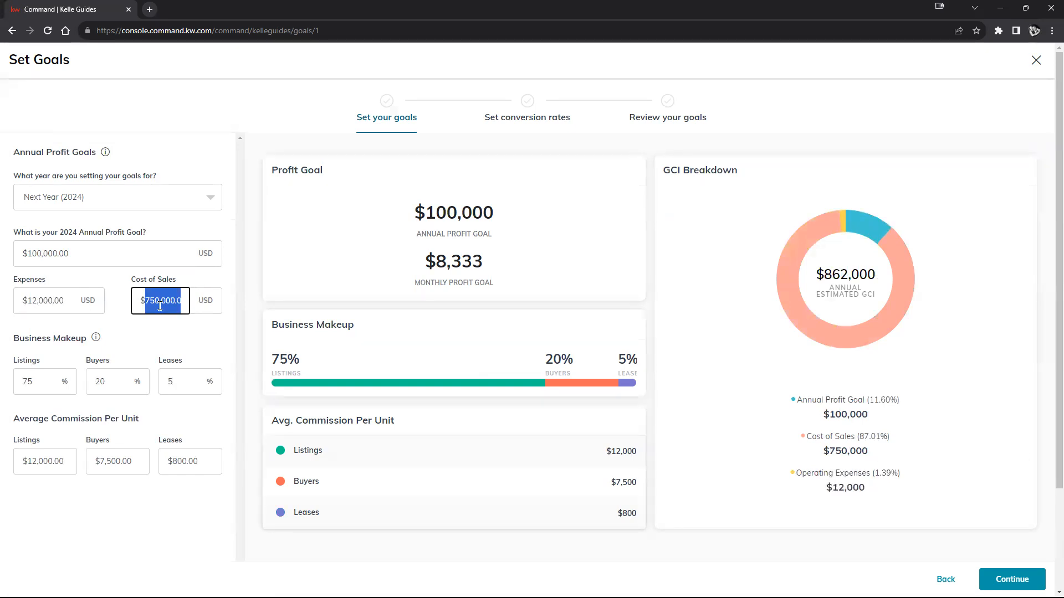
pyautogui.write('21000')
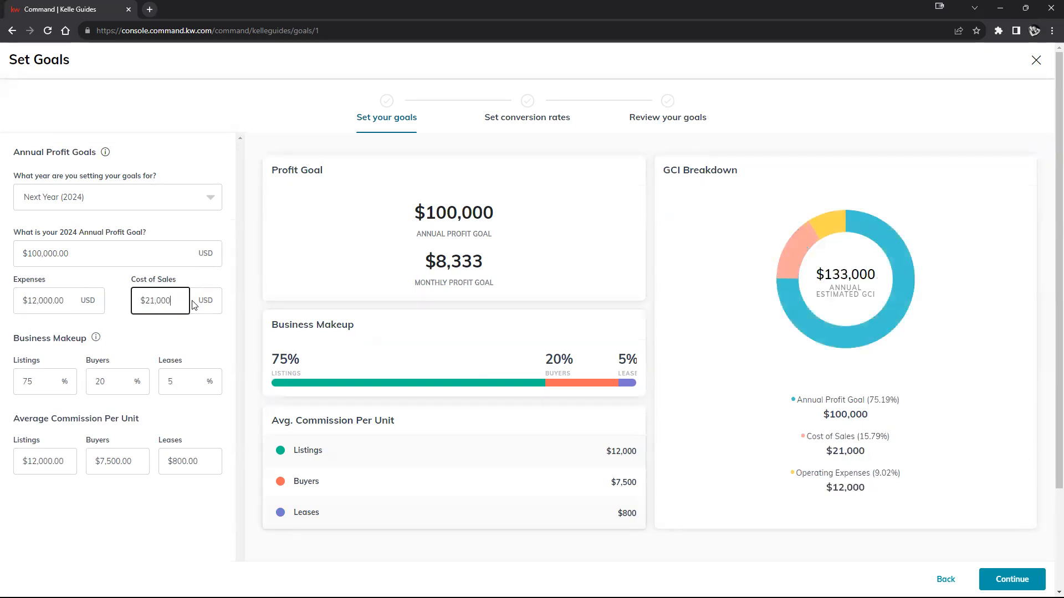
pyautogui.click(201, 341)
# - Set the average commission per unit to $12,000 for both listings and buyers
pyautogui.doubleClick(56, 461)
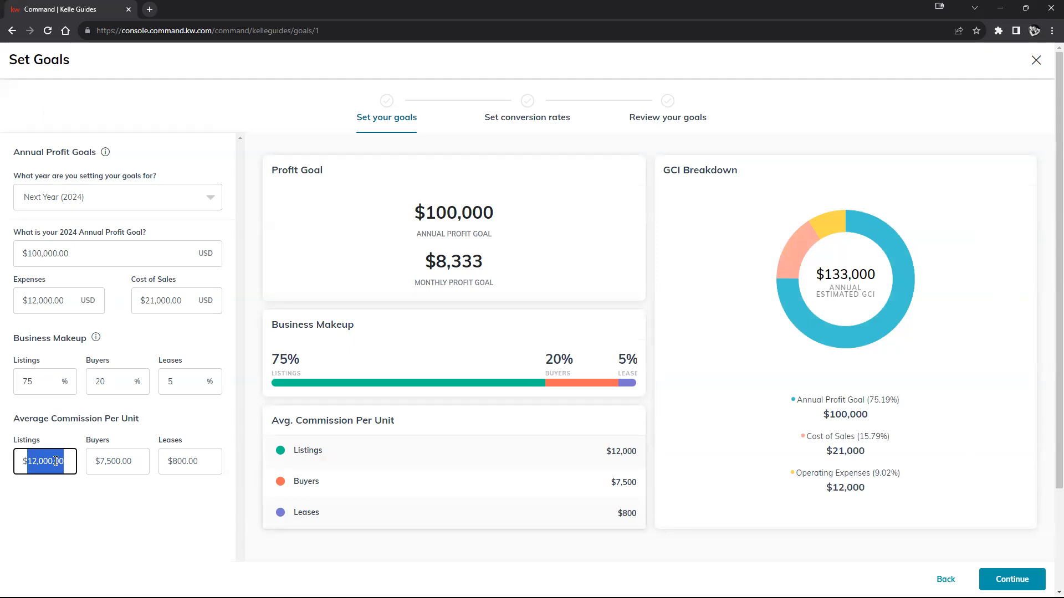
pyautogui.write('12000')
pyautogui.tripleClick(109, 460)
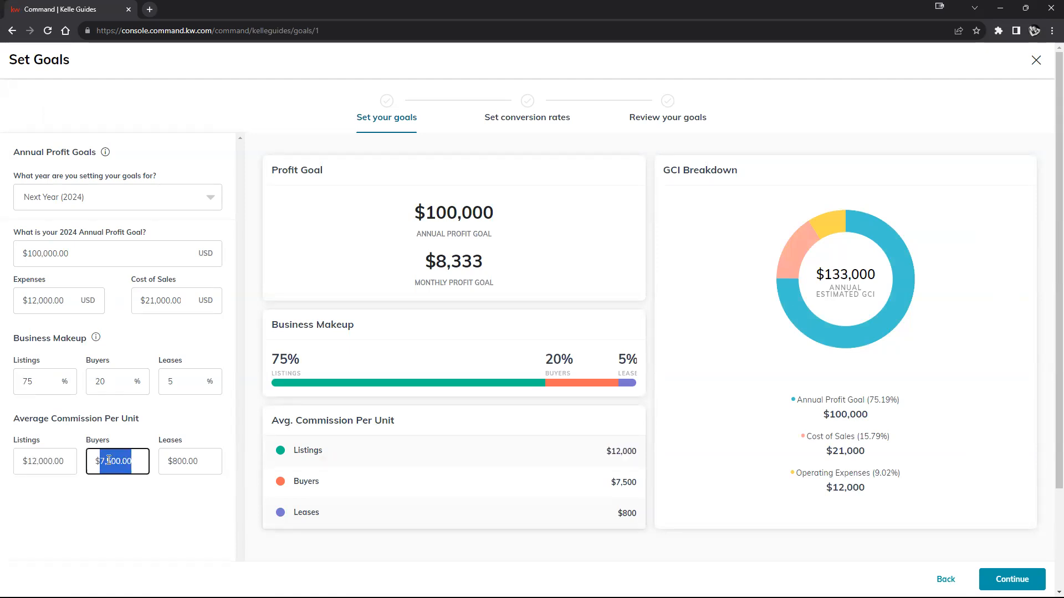
pyautogui.write('12000')
pyautogui.click(149, 502)
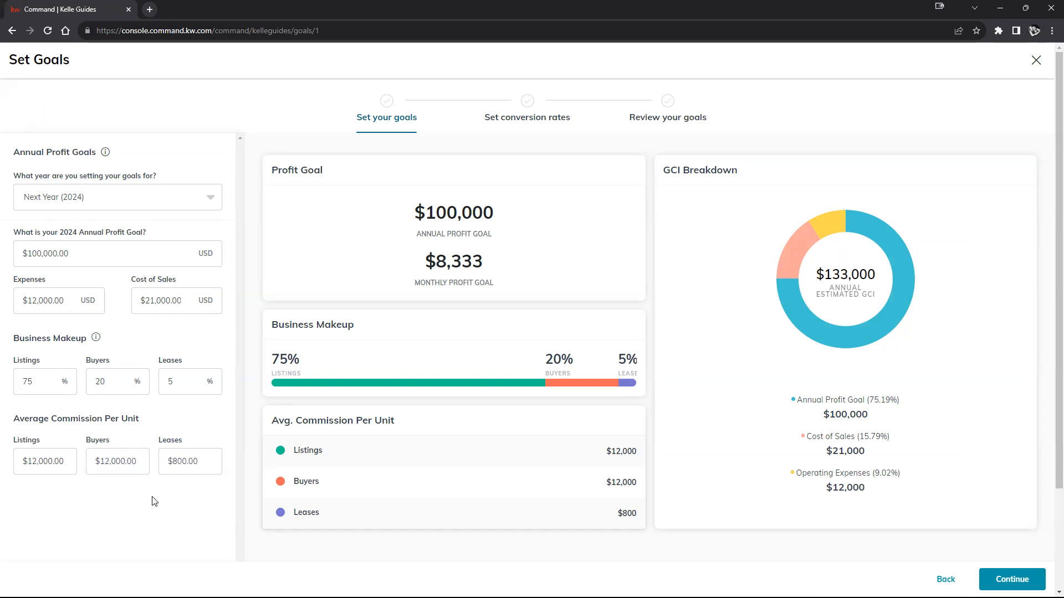
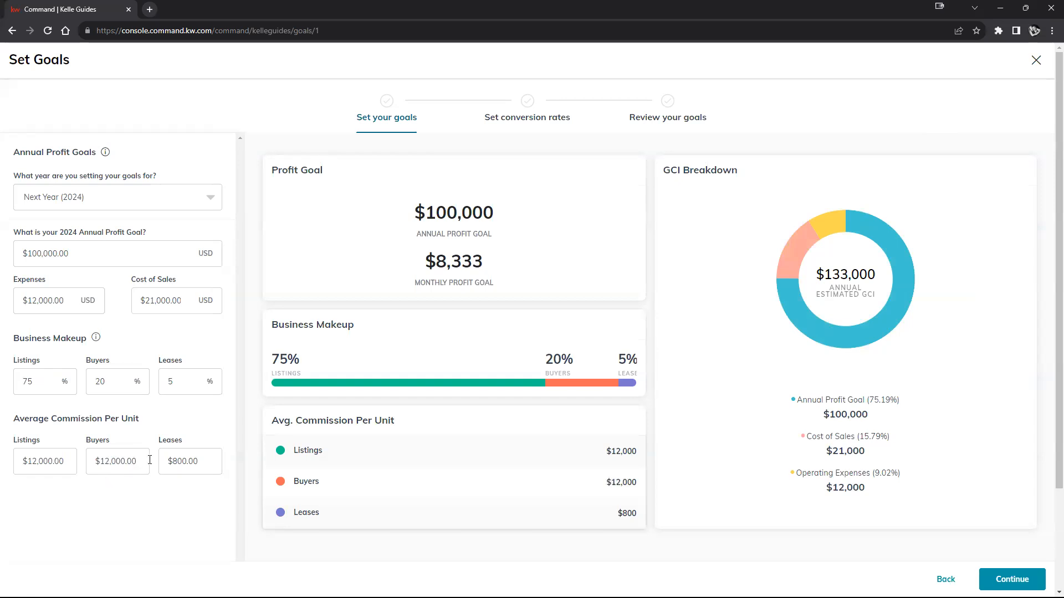
# - Set the 2024 business makeup to 40% listings, 60% buyers and 0% leases
pyautogui.doubleClick(191, 463)
pyautogui.doubleClick(186, 383)
pyautogui.write('0')
pyautogui.doubleClick(37, 381)
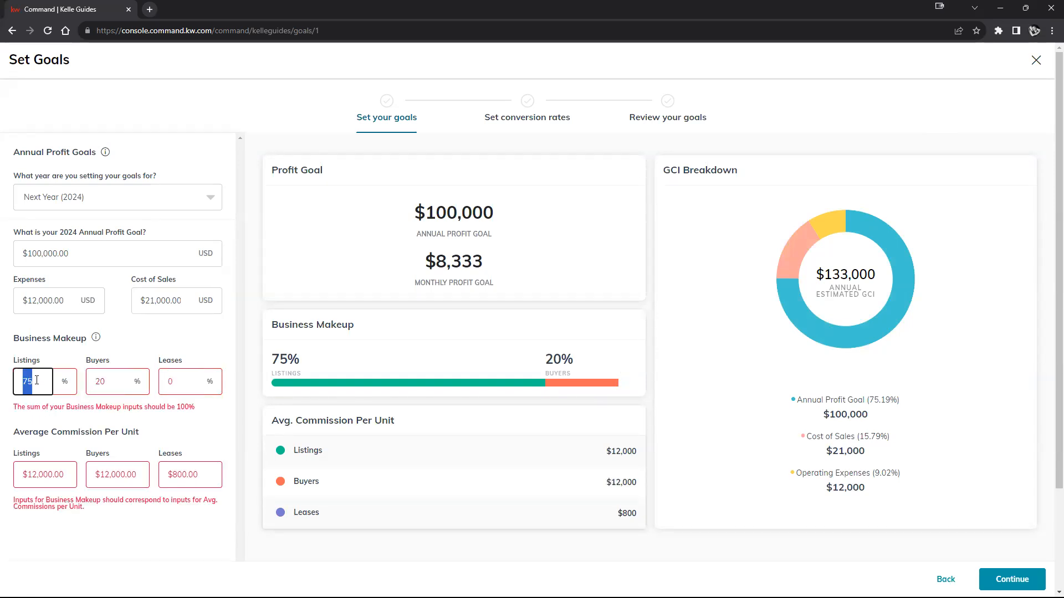
pyautogui.write('8')
pyautogui.doubleClick(98, 380)
pyautogui.write('80')
pyautogui.doubleClick(51, 386)
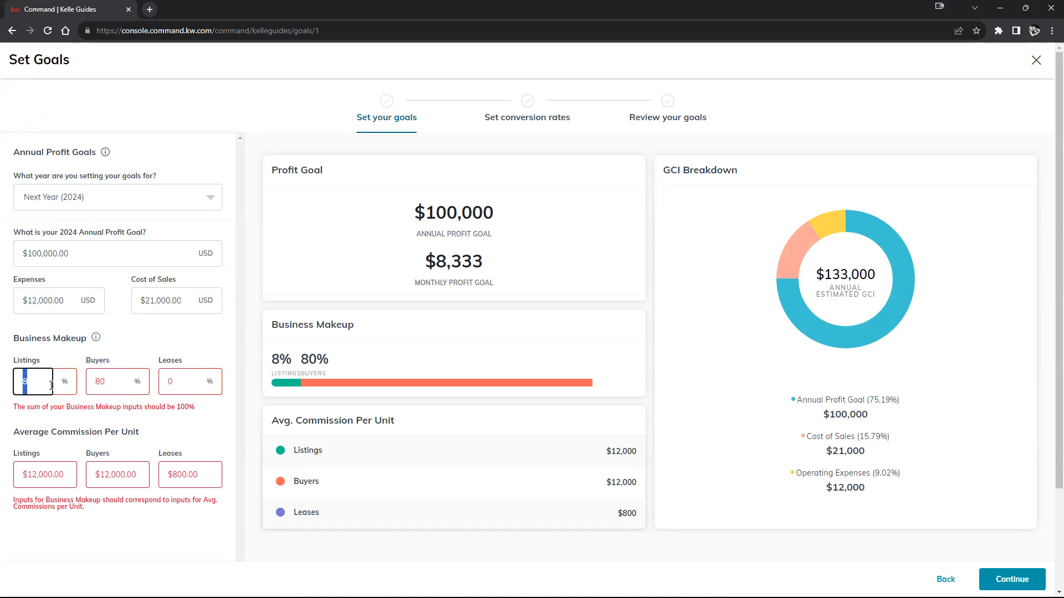
pyautogui.write('40')
pyautogui.click(118, 381)
pyautogui.doubleClick(118, 381)
pyautogui.write('60')
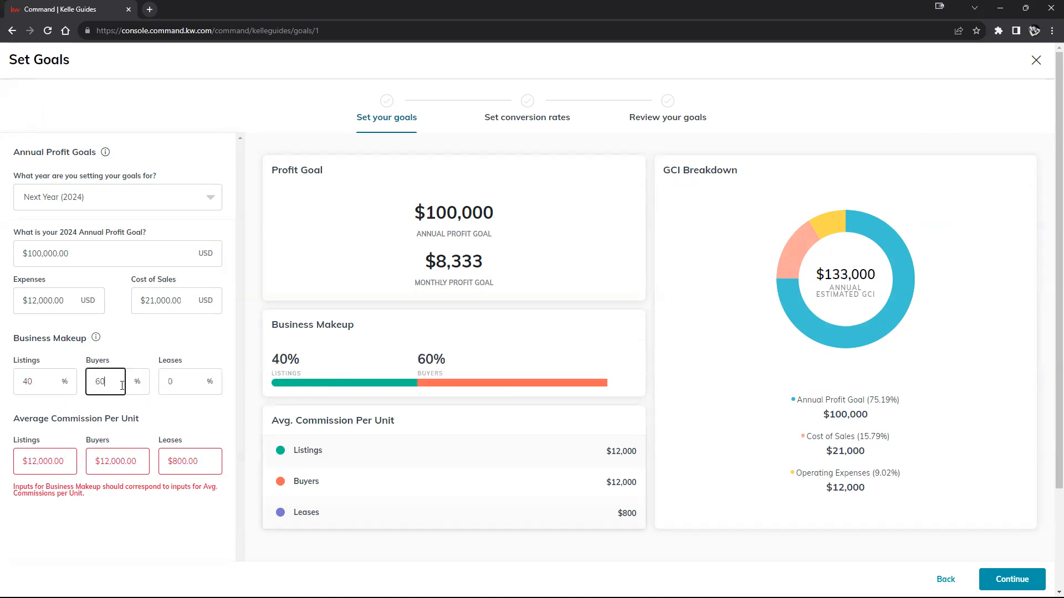
# - Set the average commission per lease to $0 and proceed to the conversion rates
pyautogui.click(210, 420)
pyautogui.click(187, 458)
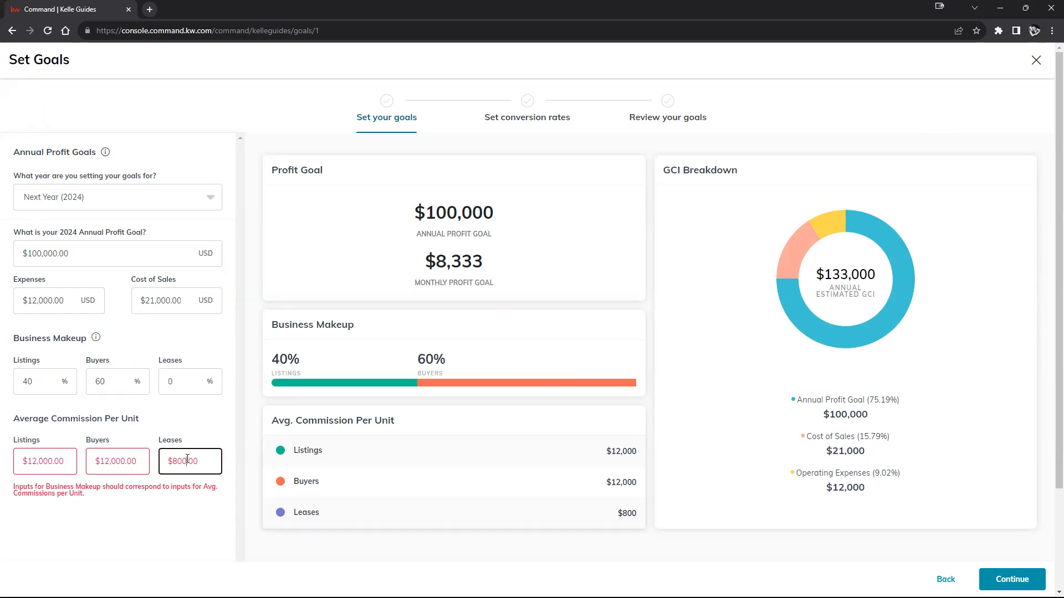
pyautogui.doubleClick(187, 459)
pyautogui.write('0')
pyautogui.click(190, 522)
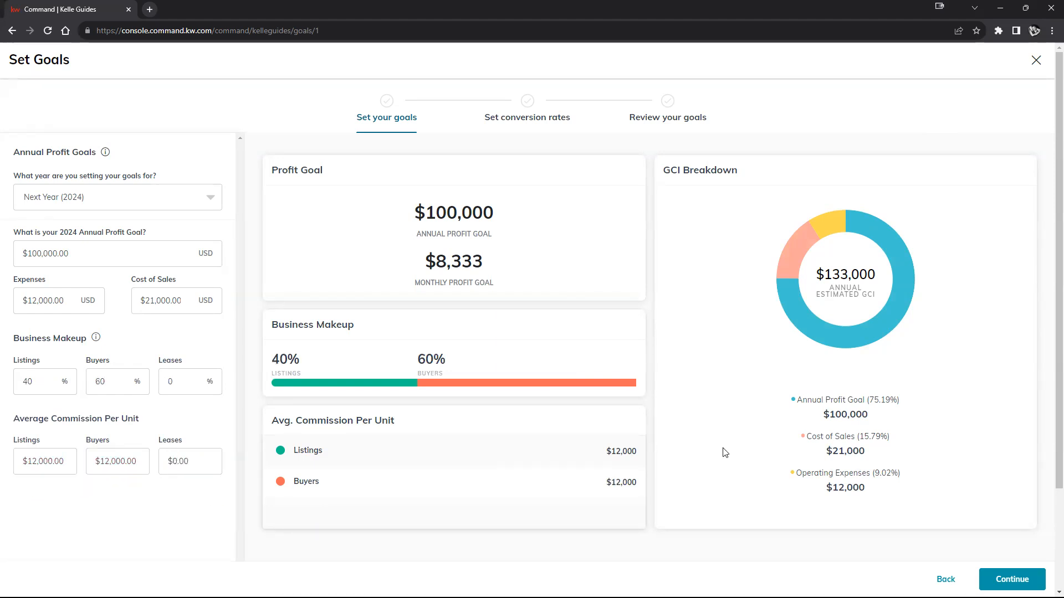
pyautogui.click(1002, 574)
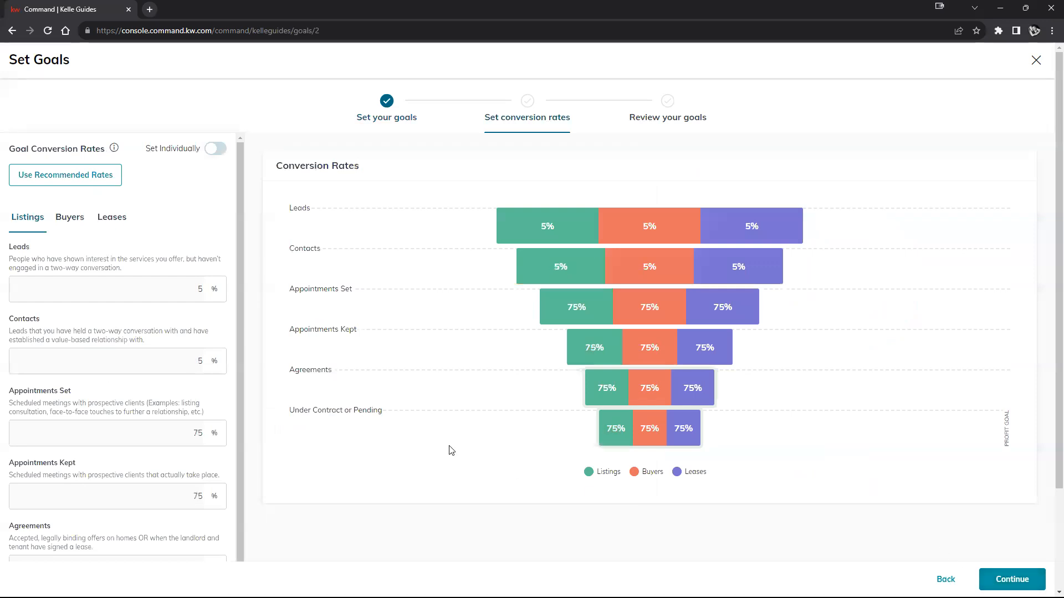
# - Enable individually set conversion rates and set the listing rates to 5% for Leads and 10% for Contacts
pyautogui.click(216, 148)
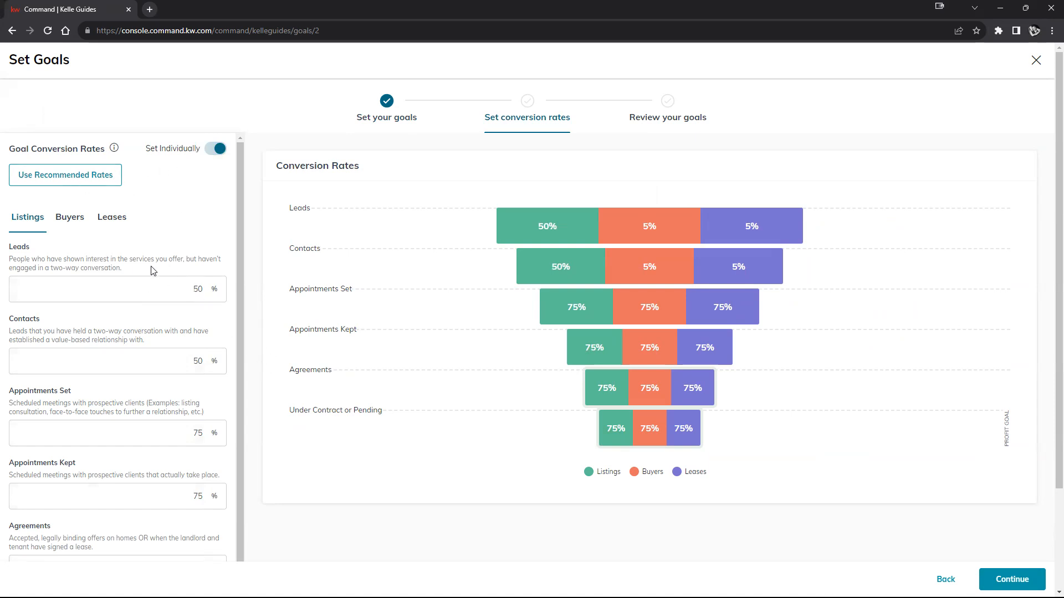
pyautogui.doubleClick(193, 285)
pyautogui.write('5')
pyautogui.doubleClick(192, 354)
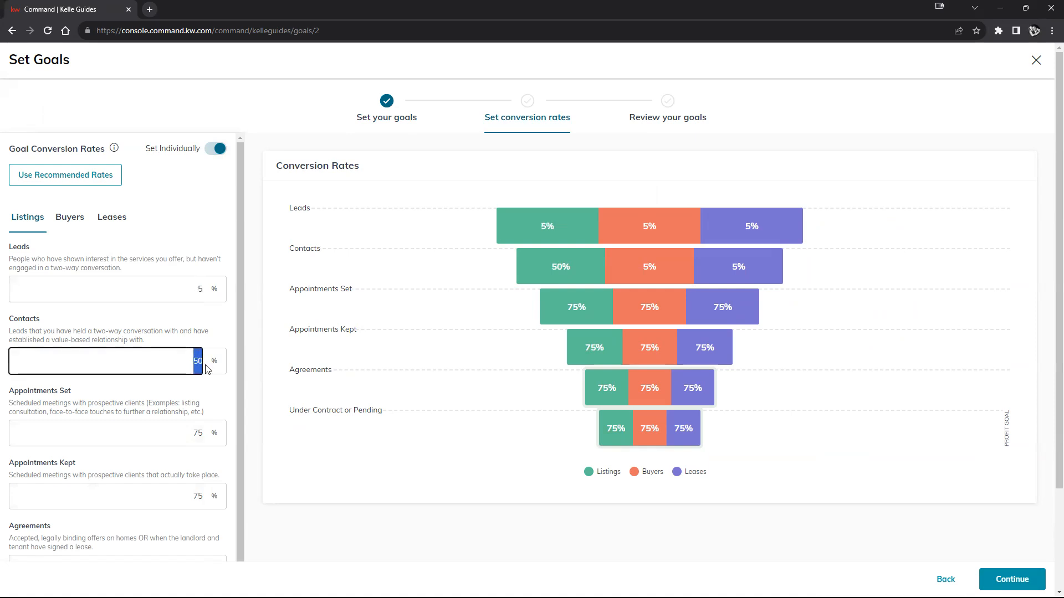
pyautogui.write('10')
# - Set the listing conversion rates to 20% for Appointments Set and 40% for Appointments Kept
pyautogui.scroll(-1, 207, 388)
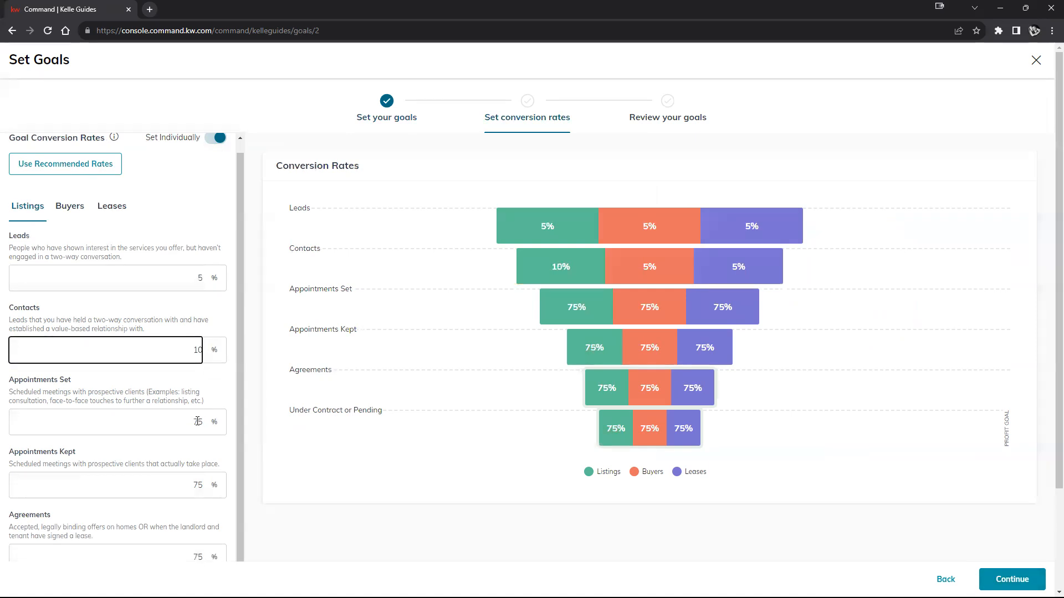
pyautogui.doubleClick(197, 421)
pyautogui.write('20')
pyautogui.scroll(-2, 200, 416)
pyautogui.doubleClick(198, 395)
pyautogui.write('40')
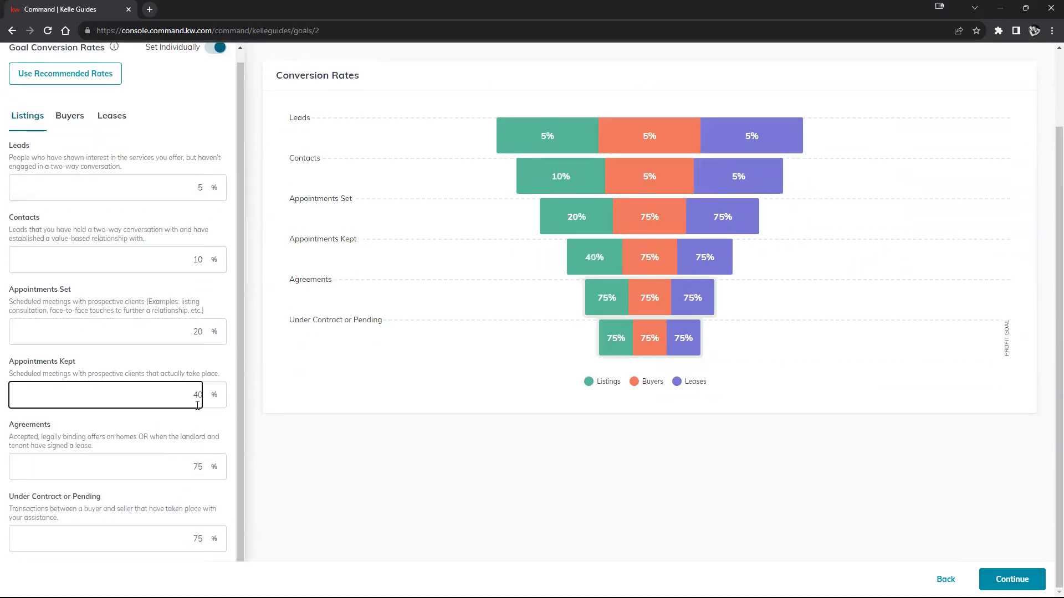
# - Set the listing conversion rates to 60% for Agreements and 80% for Under Contract or Pending
pyautogui.doubleClick(197, 467)
pyautogui.write('60')
pyautogui.doubleClick(198, 539)
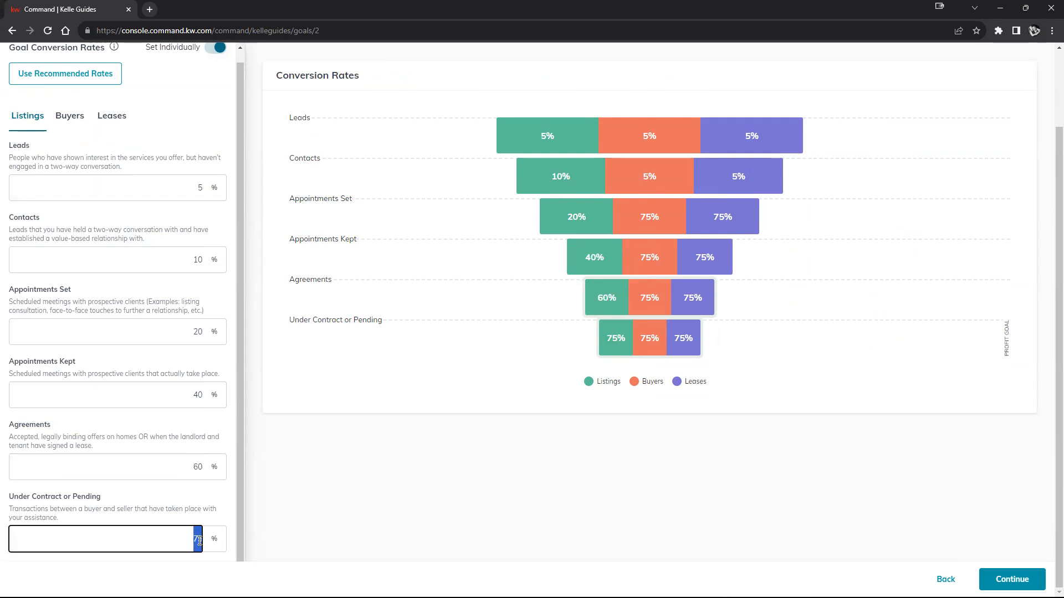
pyautogui.write('580')
pyautogui.press('BackSpace')
pyautogui.press('BackSpace')
pyautogui.press('BackSpace')
pyautogui.write('80')
pyautogui.click(373, 488)
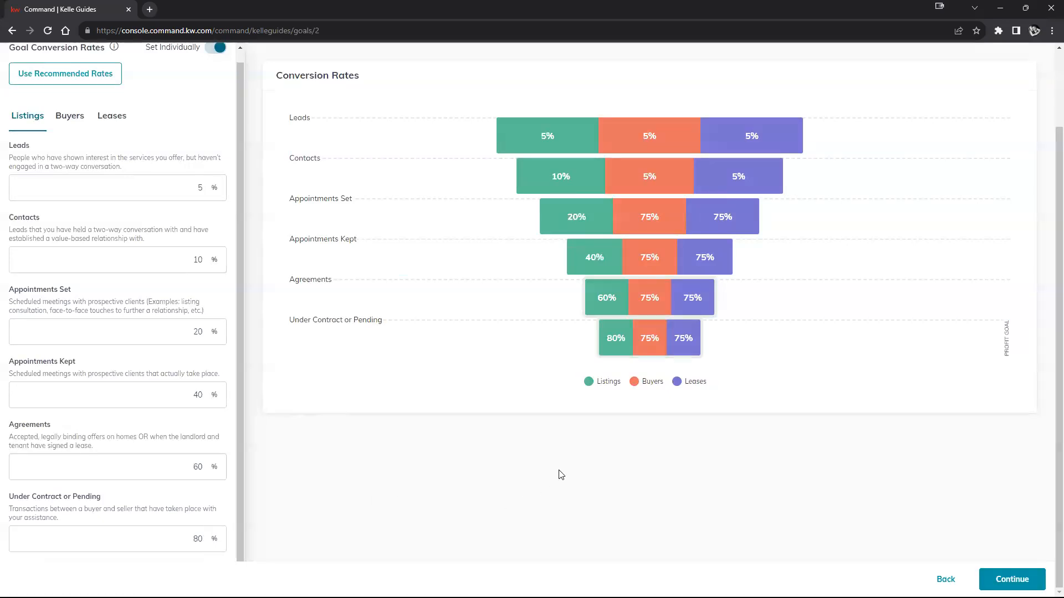
# - Look through the separate conversion rates for listings, buyers and leases
pyautogui.scroll(1, 561, 475)
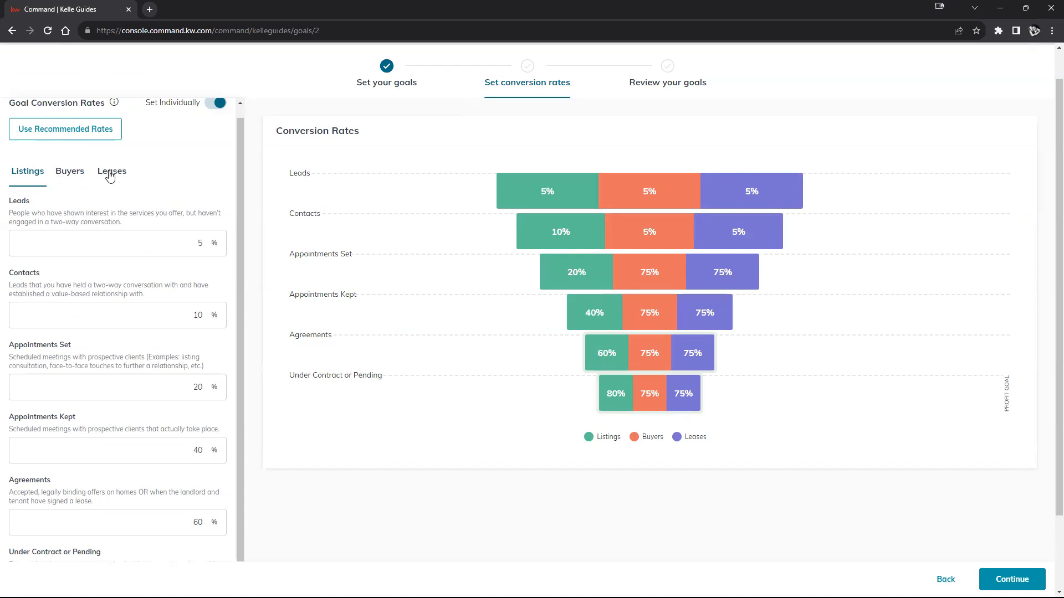
pyautogui.scroll(-1, 110, 170)
pyautogui.scroll(1, 152, 192)
pyautogui.click(69, 127)
pyautogui.click(36, 133)
pyautogui.click(69, 130)
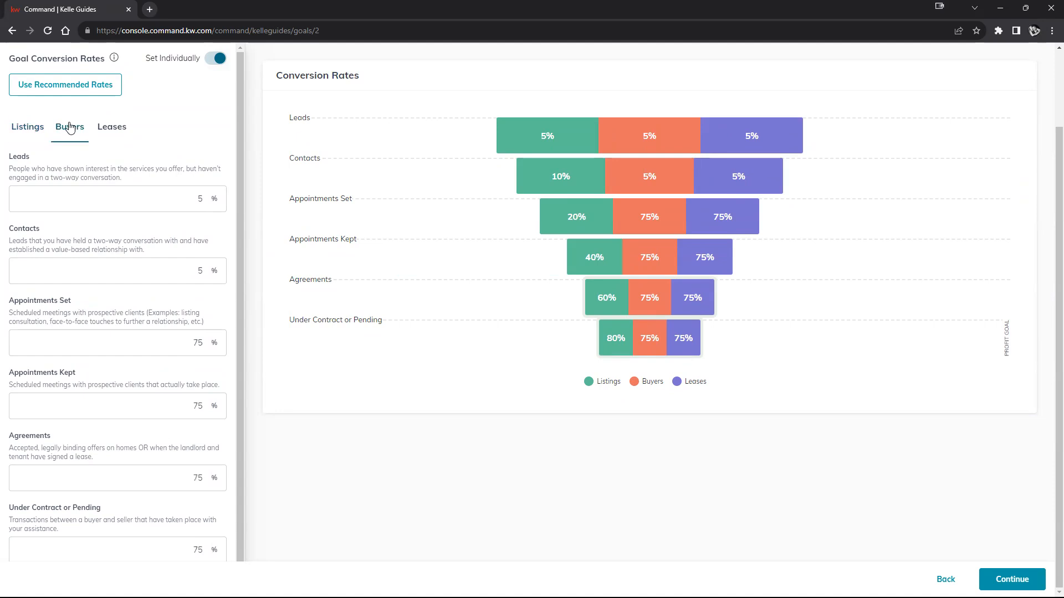
pyautogui.click(16, 132)
pyautogui.click(68, 132)
pyautogui.click(108, 134)
pyautogui.click(41, 135)
pyautogui.scroll(-1, 161, 143)
# - Check the goal review, including the business makeup and average commission per unit, and return to the conversion rates
pyautogui.click(1014, 580)
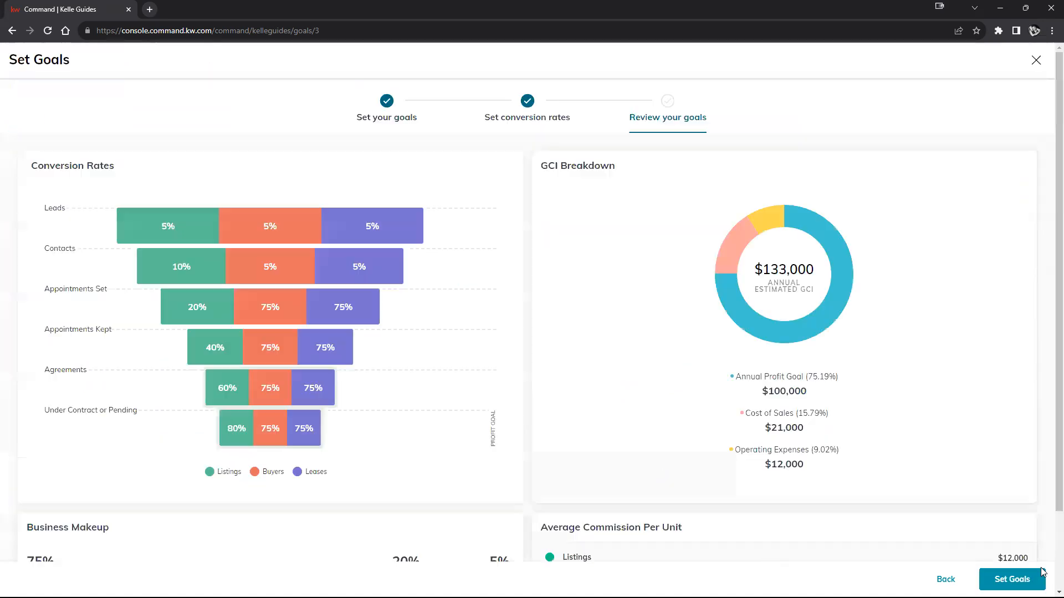
pyautogui.scroll(-2, 720, 343)
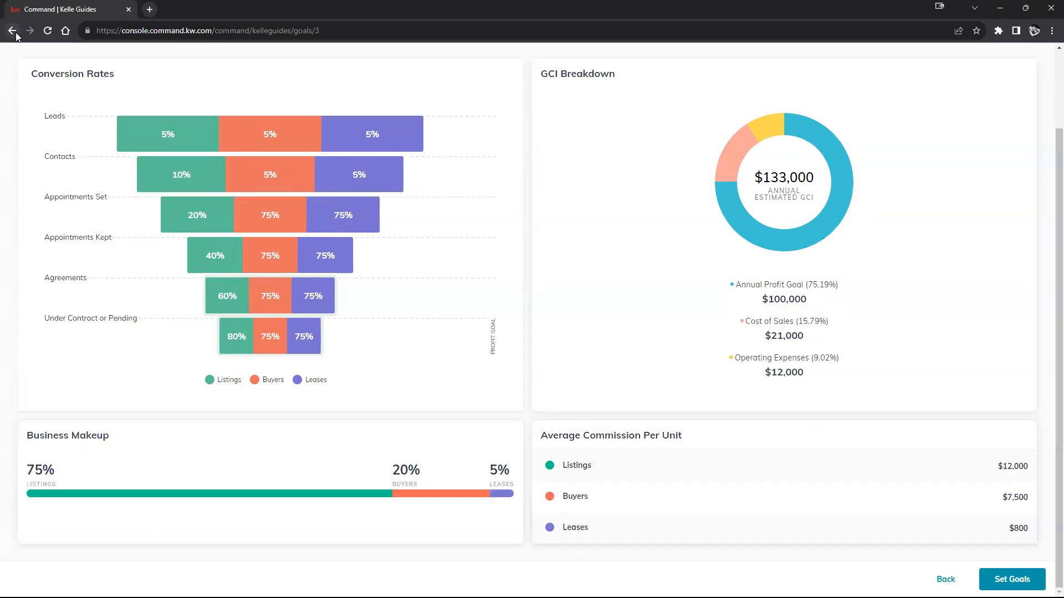
pyautogui.click(945, 579)
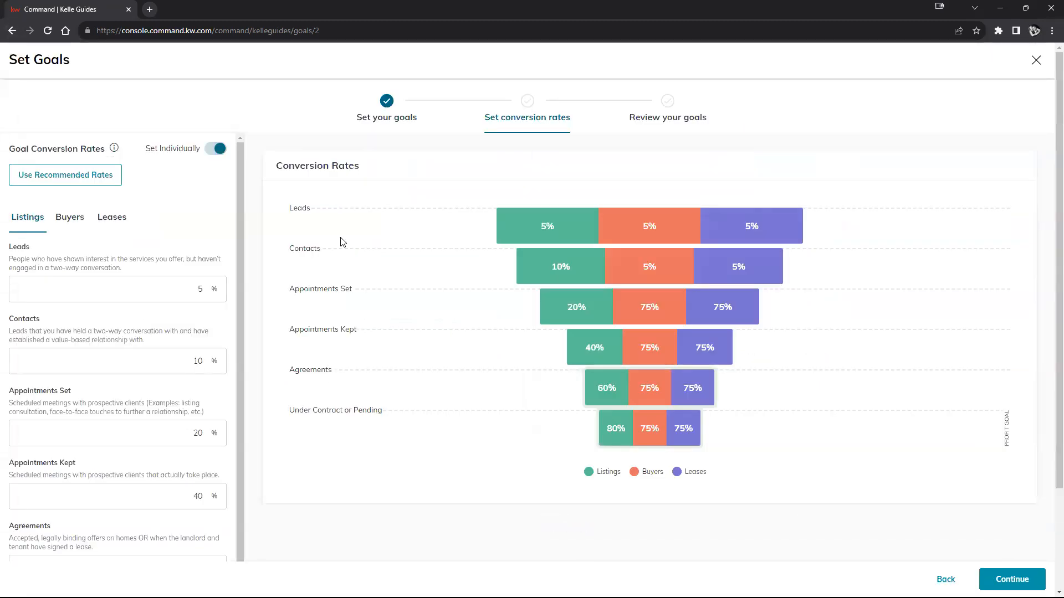
# - Try setting the lease conversion rates for Leads, Contacts, Appointments Set and Appointments Kept to 0%
pyautogui.click(112, 219)
pyautogui.doubleClick(201, 289)
pyautogui.write('0')
pyautogui.doubleClick(200, 361)
pyautogui.write('0')
pyautogui.click(198, 433)
pyautogui.doubleClick(198, 433)
pyautogui.write('0')
pyautogui.click(198, 496)
pyautogui.doubleClick(199, 496)
pyautogui.write('0')
# - Try setting the lease rates for Agreements and Under Contract or Pending to 0% and proceeding to the goal review
pyautogui.scroll(-1, 227, 536)
pyautogui.click(200, 555)
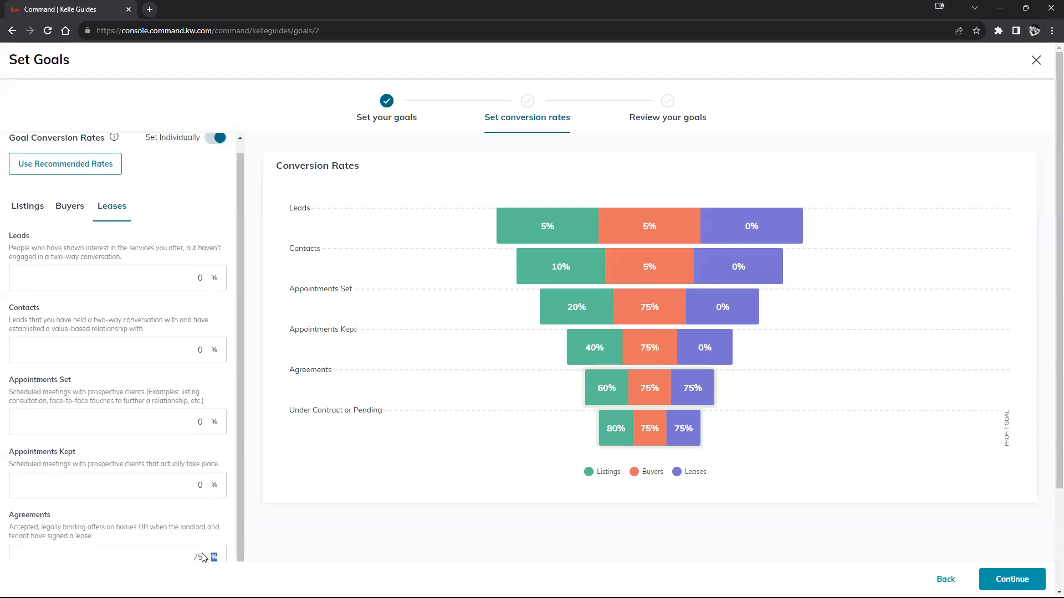
pyautogui.doubleClick(201, 556)
pyautogui.write('0')
pyautogui.click(441, 546)
pyautogui.scroll(-2, 303, 499)
pyautogui.doubleClick(196, 538)
pyautogui.write('0')
pyautogui.click(377, 557)
pyautogui.click(1017, 578)
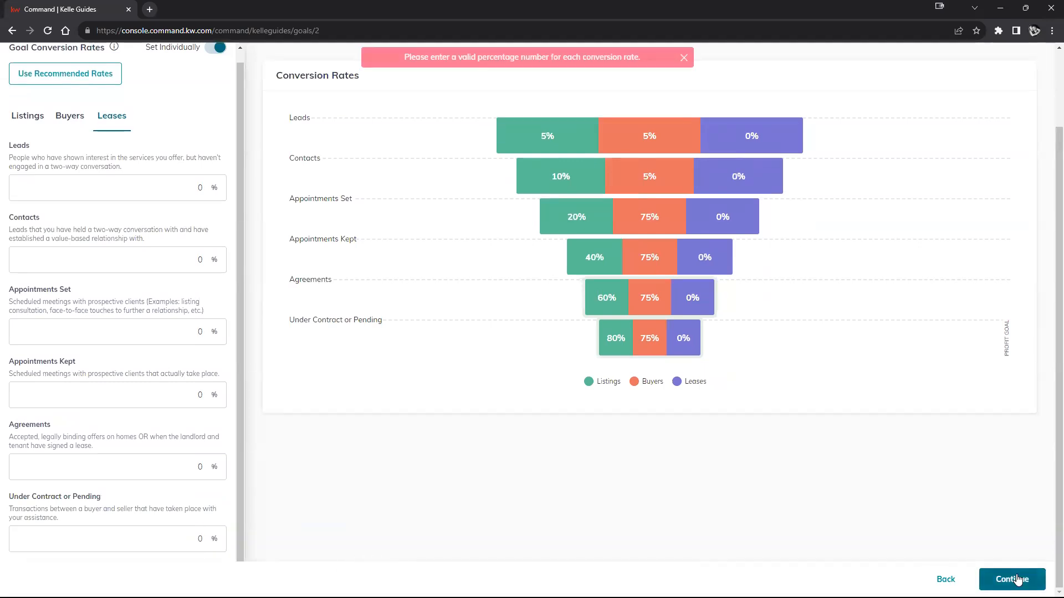
# - Set the lease conversion rates for Leads and Contacts to 1%
pyautogui.click(188, 189)
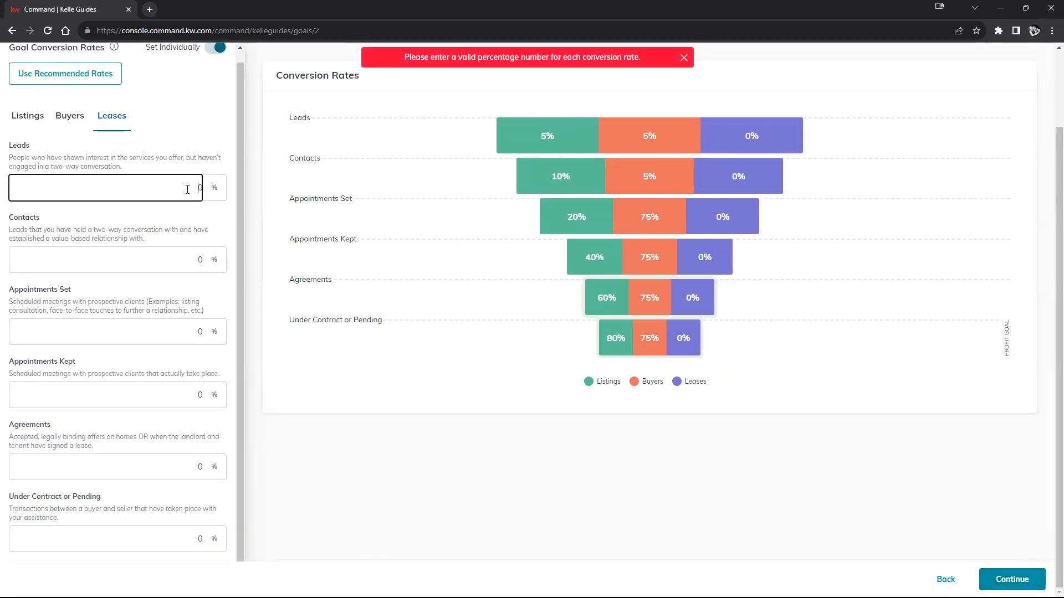
pyautogui.press('BackSpace')
pyautogui.write('1')
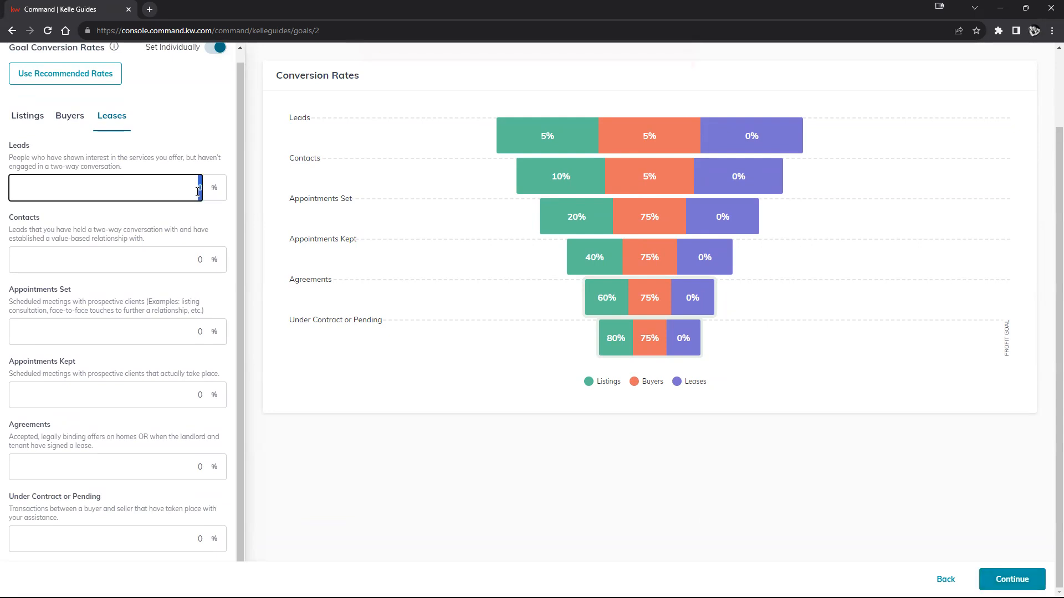
pyautogui.doubleClick(192, 259)
pyautogui.write('1')
# - Set the lease rates for Appointments Set, Appointments Kept, Agreements and Under Contract or Pending to 1% and proceed to the goal review
pyautogui.press('Tab')
pyautogui.write('1')
pyautogui.press('Tab')
pyautogui.write('1')
pyautogui.press('Tab')
pyautogui.write('1')
pyautogui.press('Tab')
pyautogui.write('1')
pyautogui.click(1032, 576)
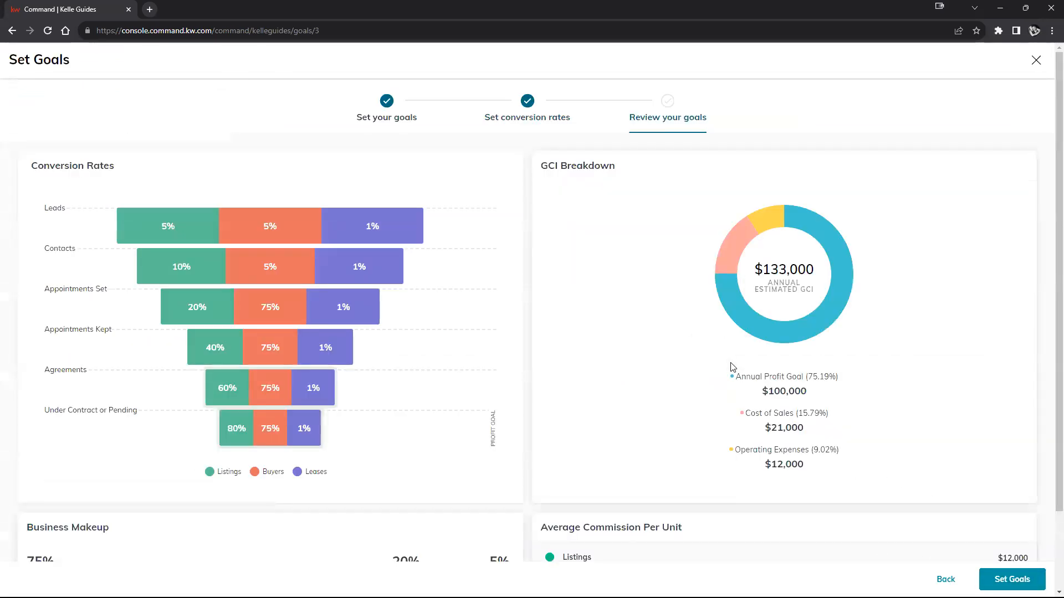
# - Review the annual estimated GCI in the GCI breakdown and save the revised 2024 goals
pyautogui.moveTo(736, 361)
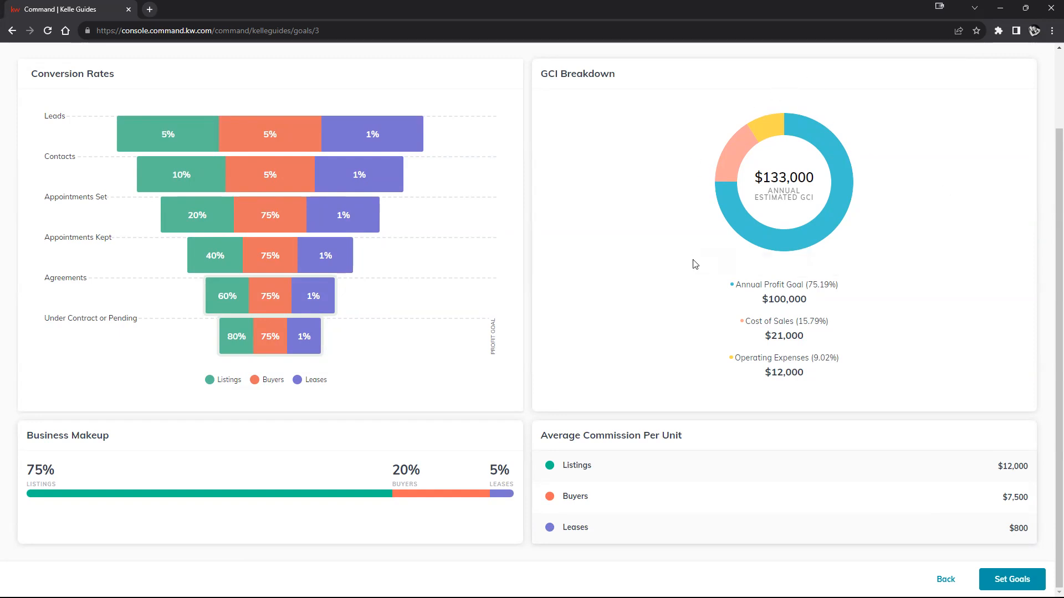
pyautogui.moveTo(765, 215)
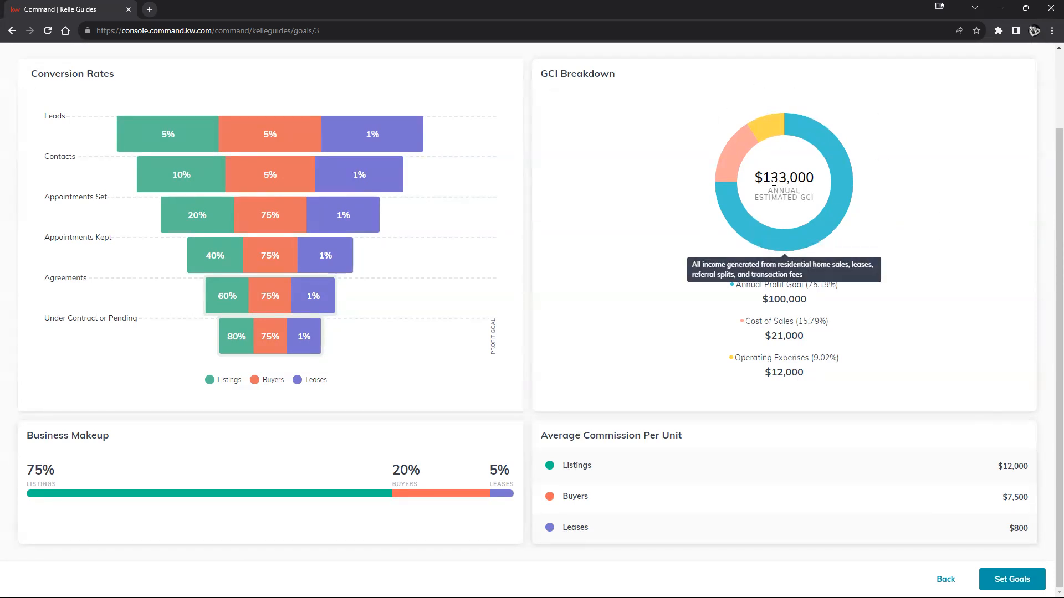
pyautogui.moveTo(771, 177); pyautogui.dragTo(755, 177)
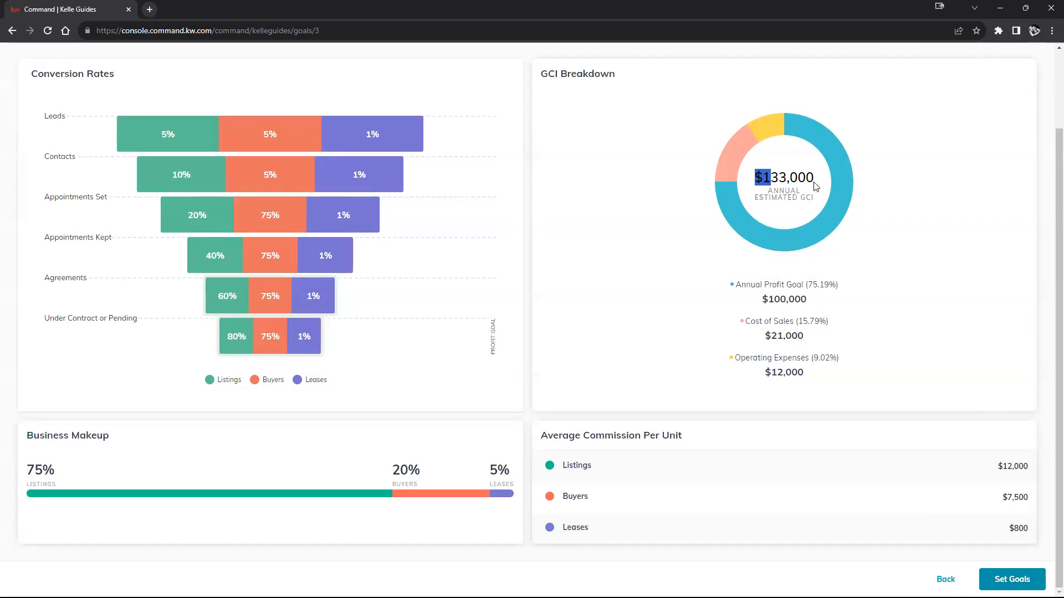
pyautogui.click(910, 360)
pyautogui.click(1009, 576)
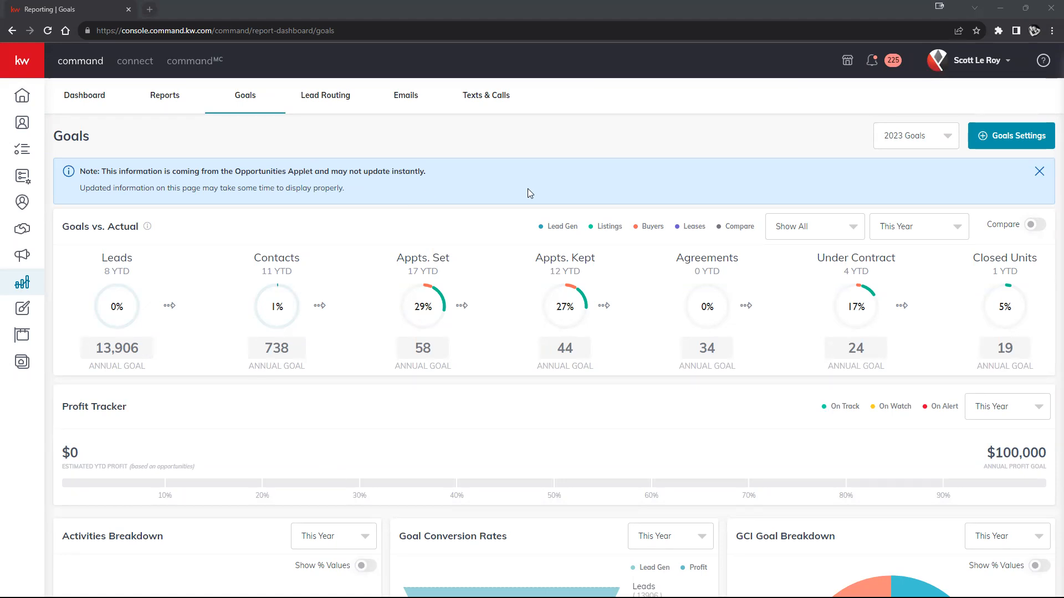
# - Examine the email delivery and engagement metrics, including the details of recipients who clicked a link
pyautogui.click(406, 97)
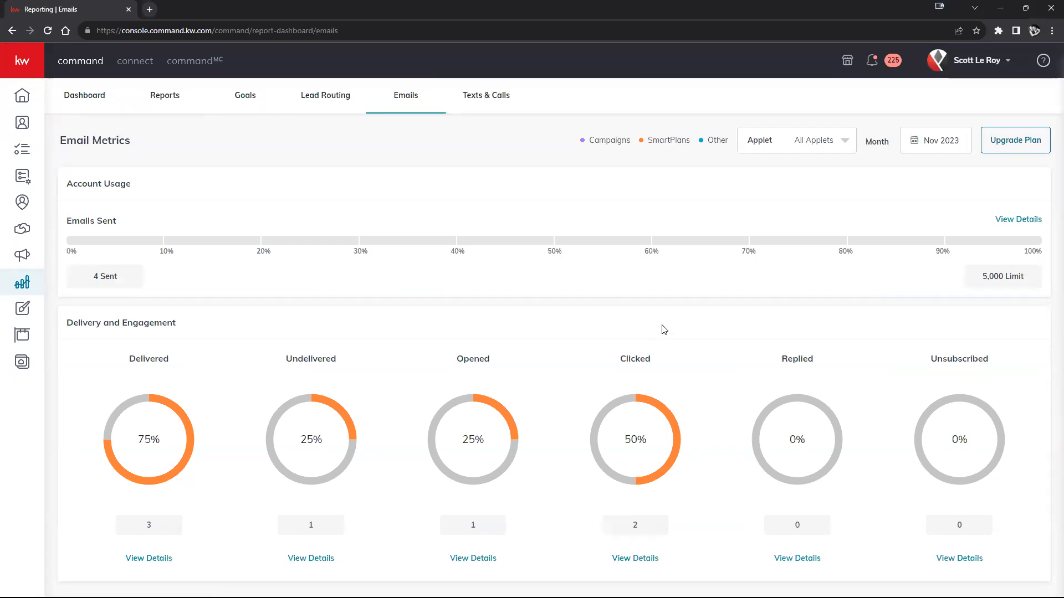
pyautogui.scroll(-1, 728, 410)
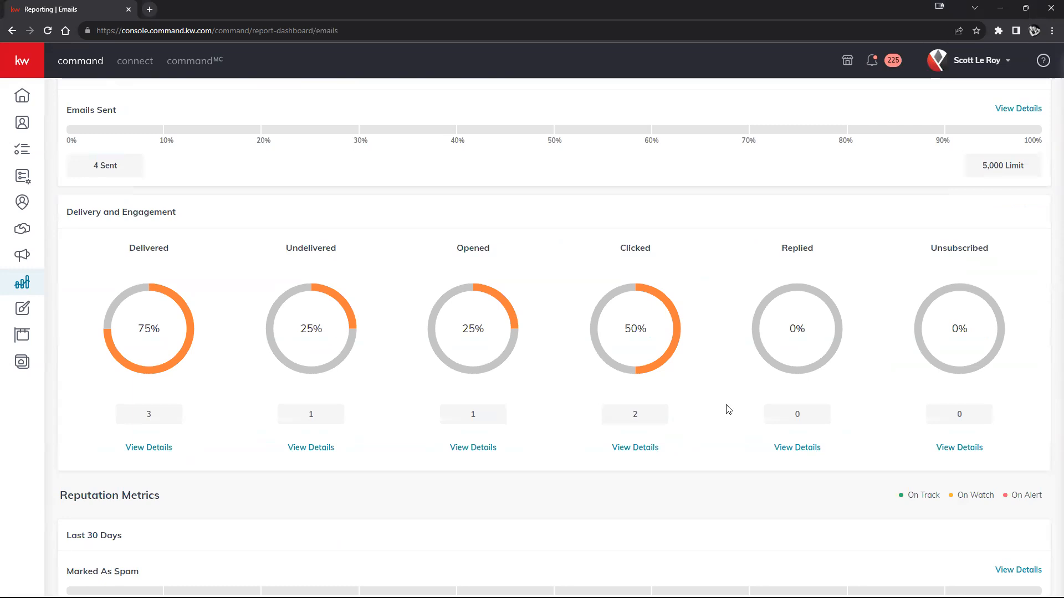
pyautogui.scroll(-2, 655, 385)
pyautogui.scroll(2, 660, 372)
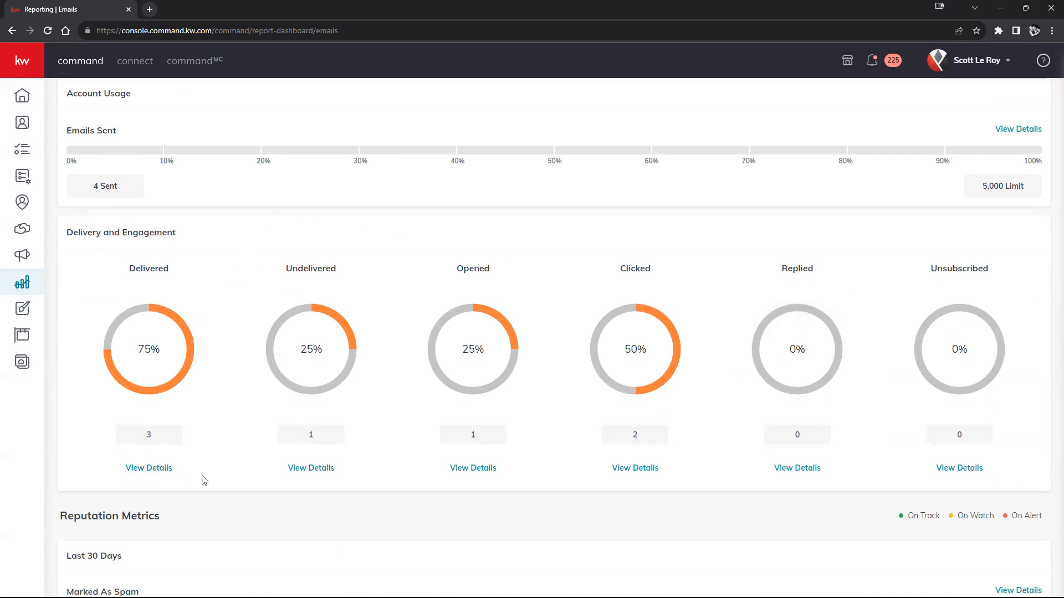
pyautogui.click(625, 471)
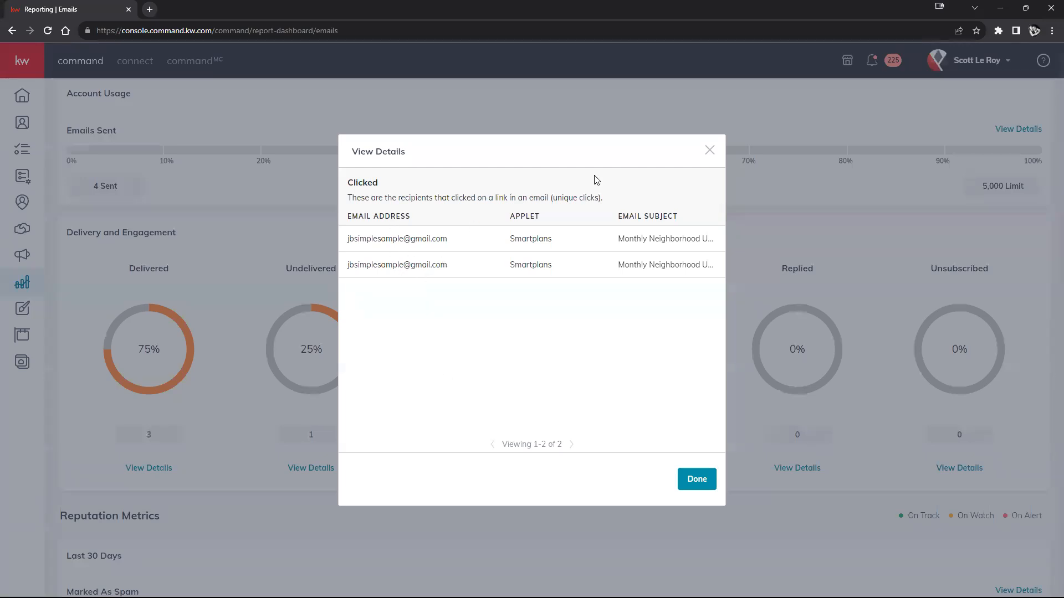
pyautogui.click(710, 151)
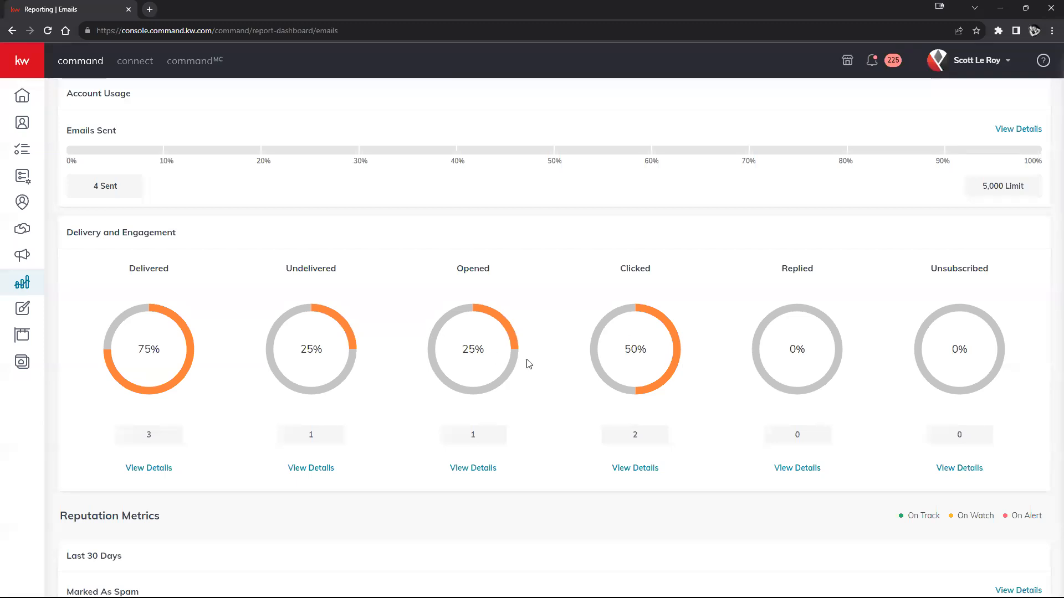
# - Check the Marked As Spam reputation metric for the last 30 days in the email report
pyautogui.scroll(-1, 594, 342)
pyautogui.scroll(-1, 589, 342)
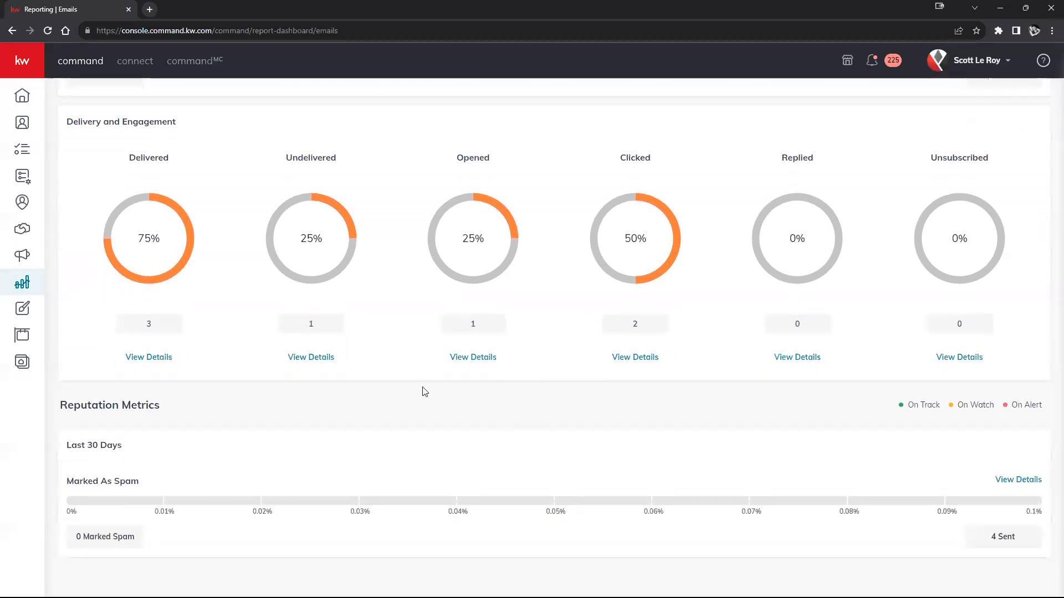
pyautogui.moveTo(81, 484)
pyautogui.moveTo(65, 486); pyautogui.dragTo(143, 487)
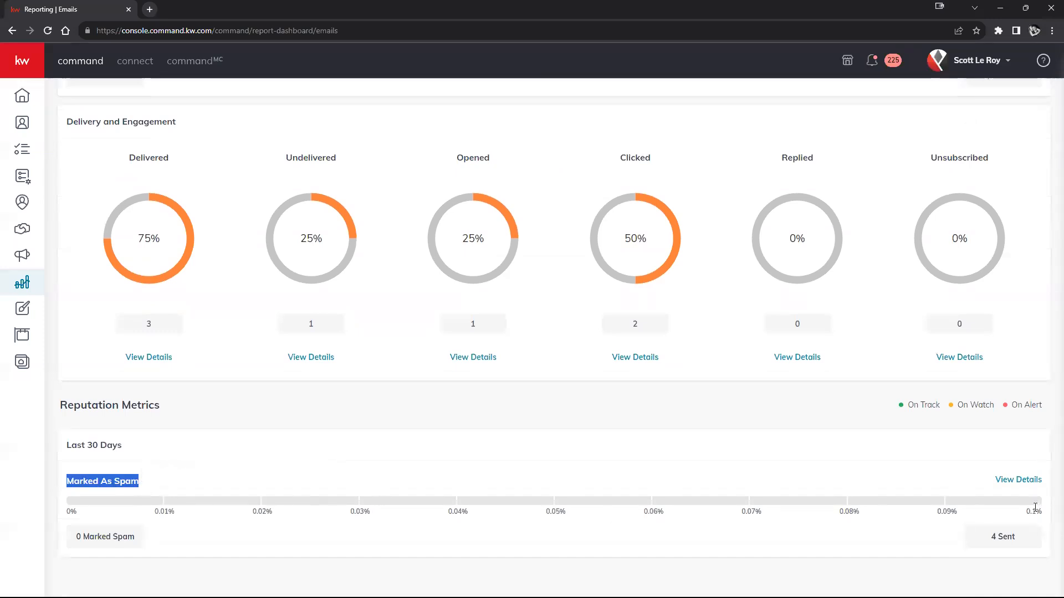
# - View the message metrics for texts and calls and return to the goals report
pyautogui.scroll(4, 890, 491)
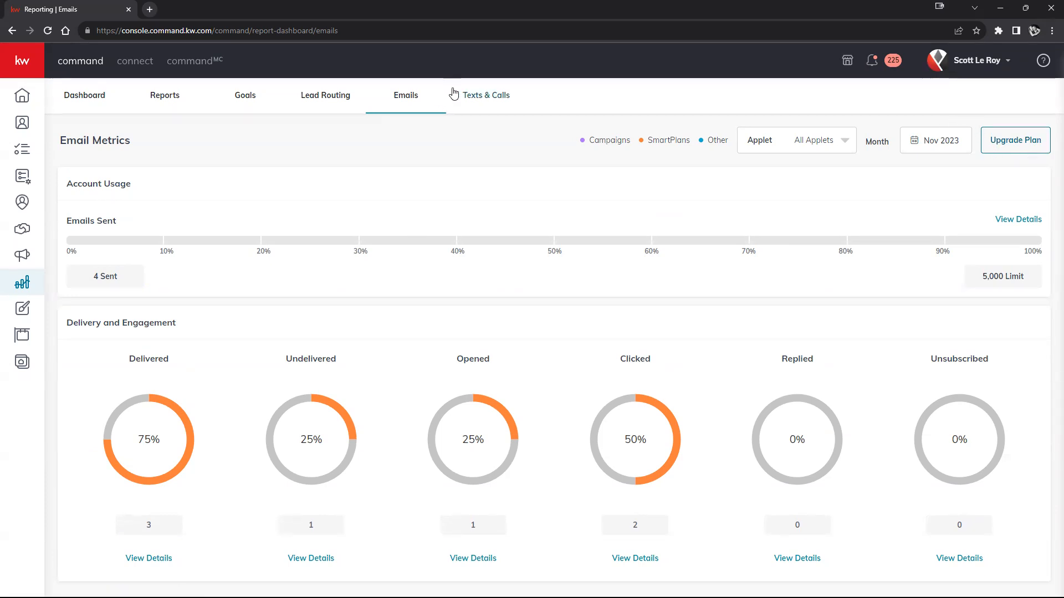
pyautogui.click(465, 97)
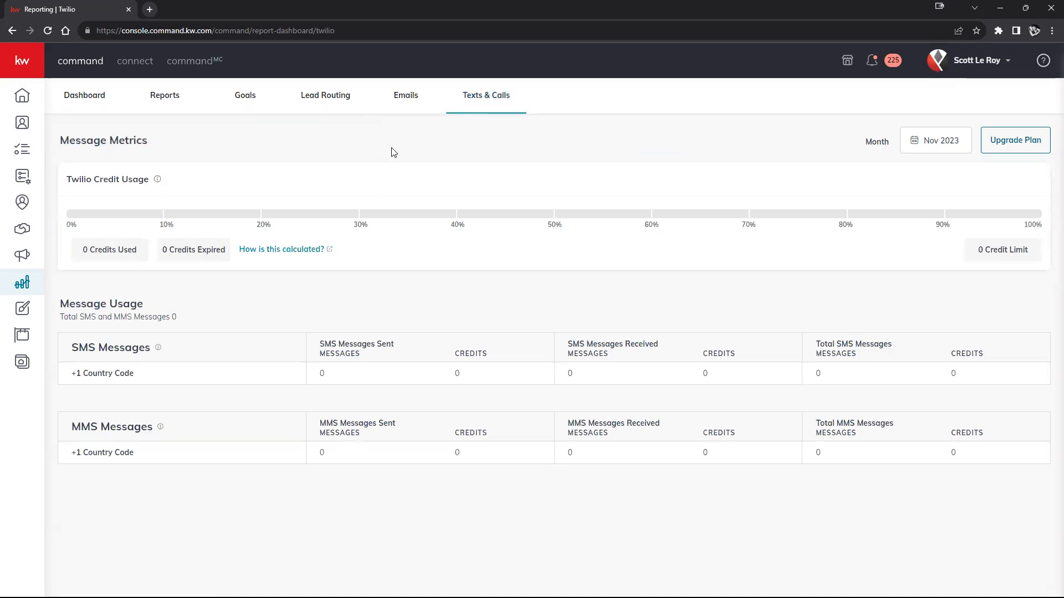
pyautogui.click(247, 100)
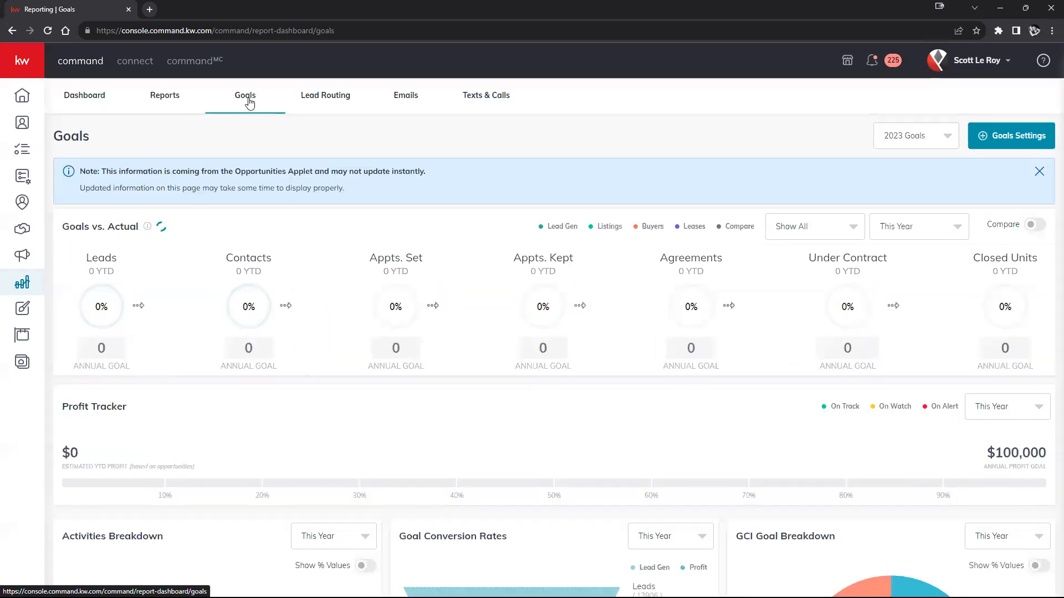